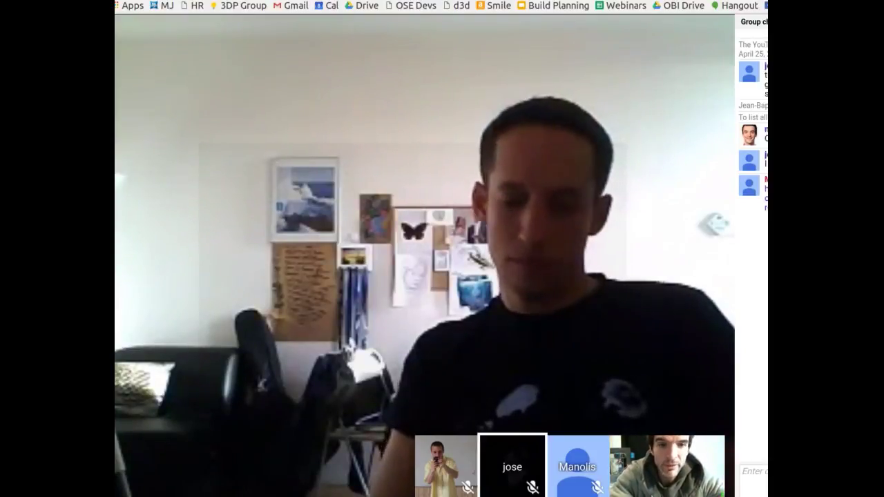
Browse the feed of the OFFICIAL Anet 3D printer Support Group on Facebook and open the shared D3D printer post.
key(ctrl+Tab)
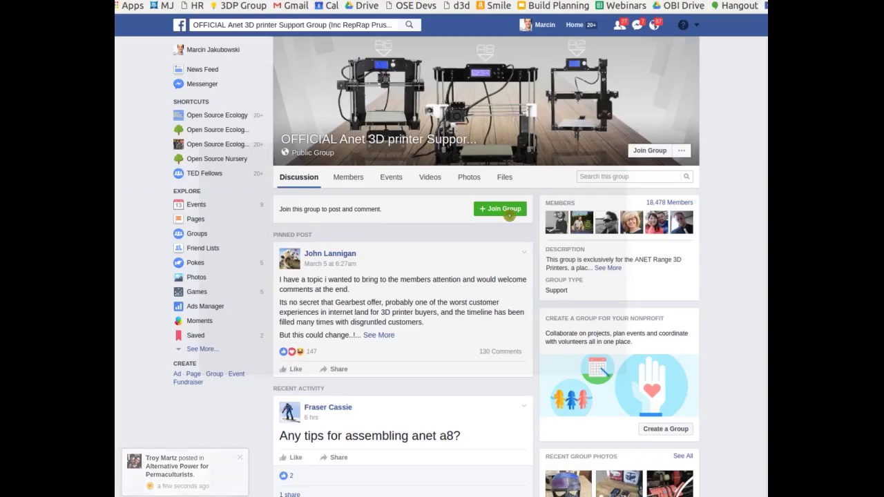
scroll(378, 195, down, 4)
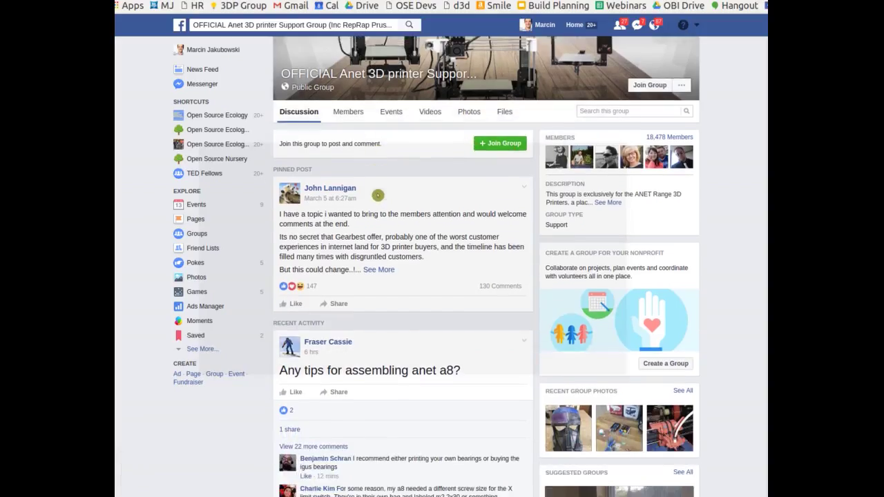
scroll(378, 196, down, 6)
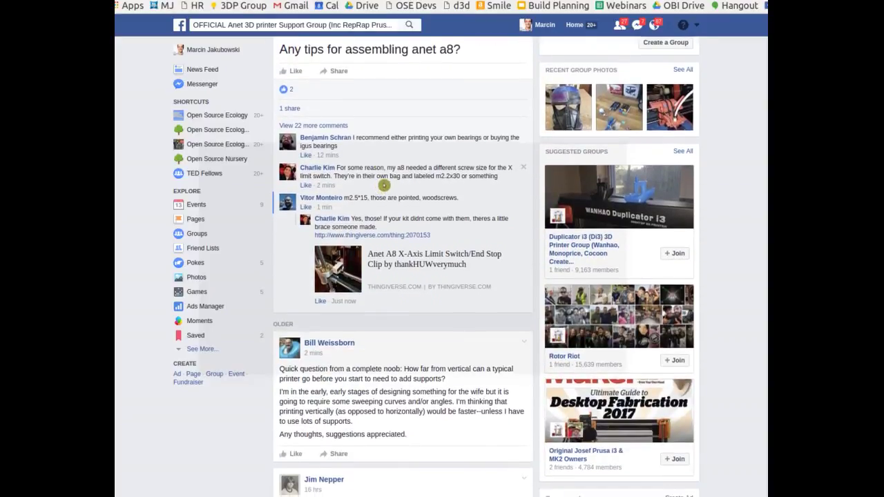
scroll(384, 185, down, 4)
scroll(385, 184, down, 13)
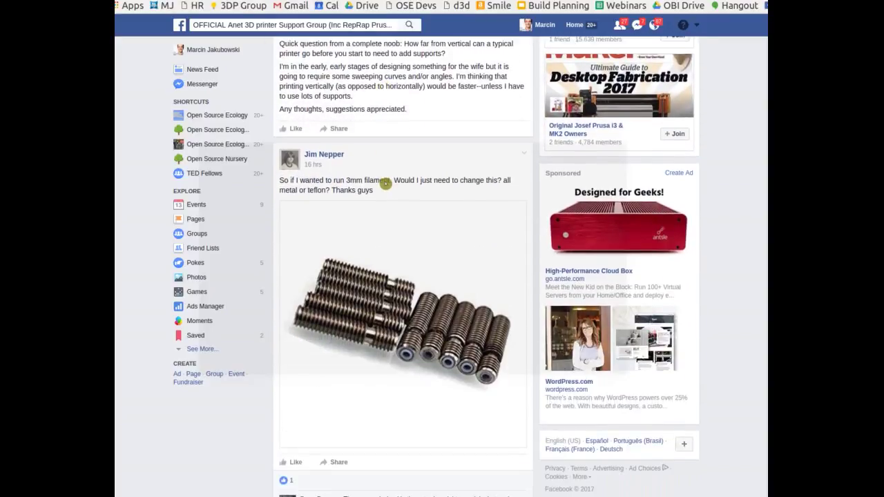
scroll(385, 181, down, 11)
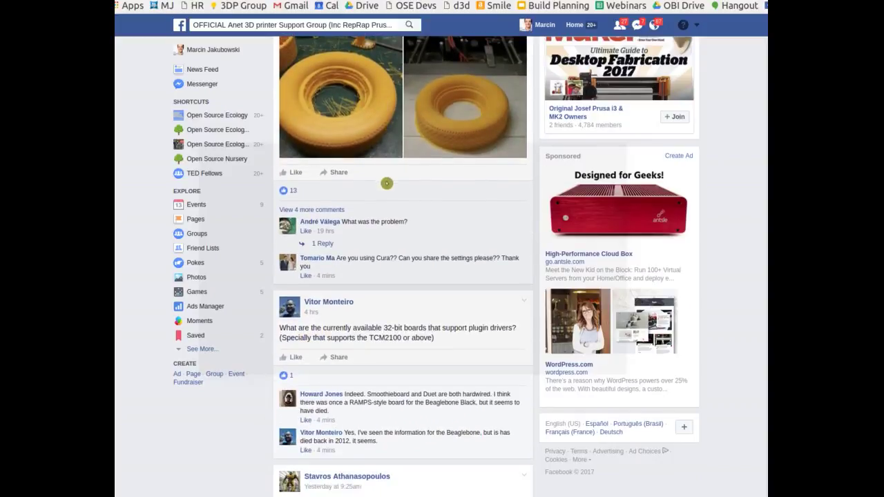
scroll(386, 183, down, 10)
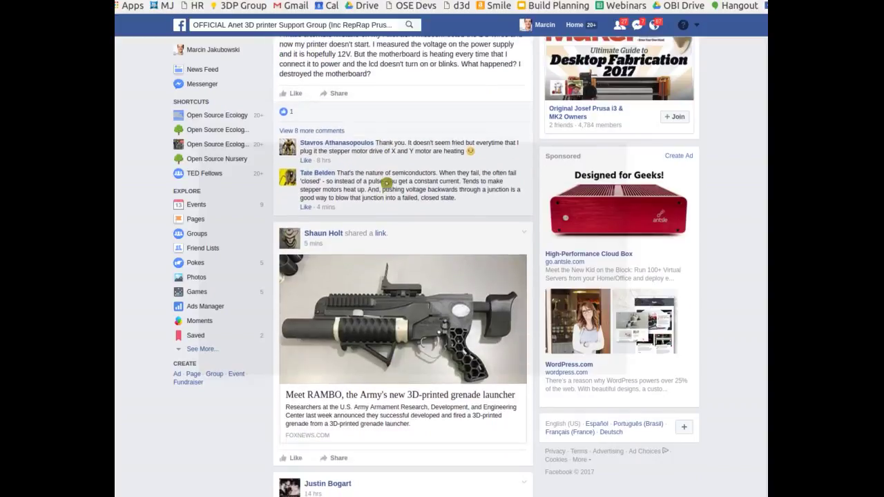
scroll(386, 183, down, 9)
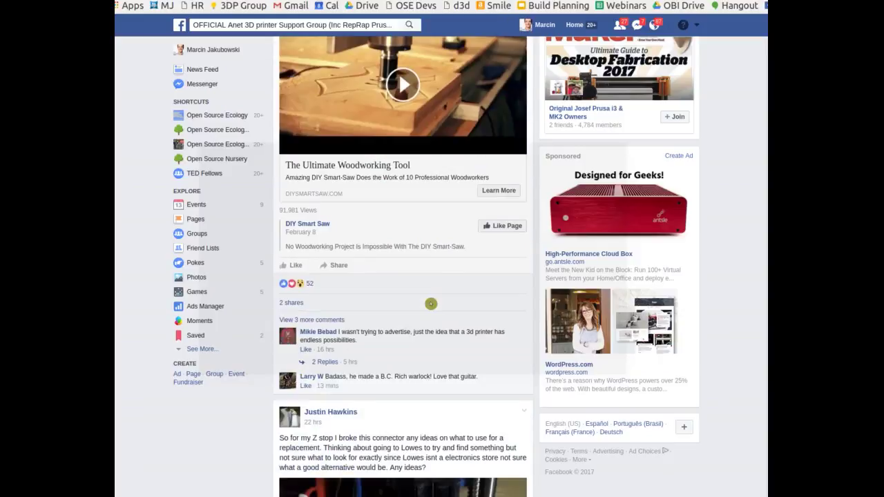
scroll(431, 304, down, 1)
scroll(431, 302, down, 2)
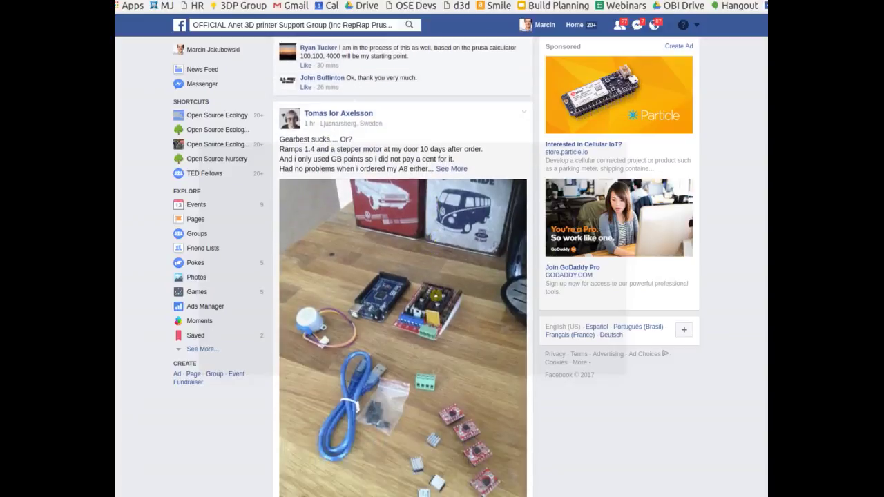
scroll(431, 290, down, 5)
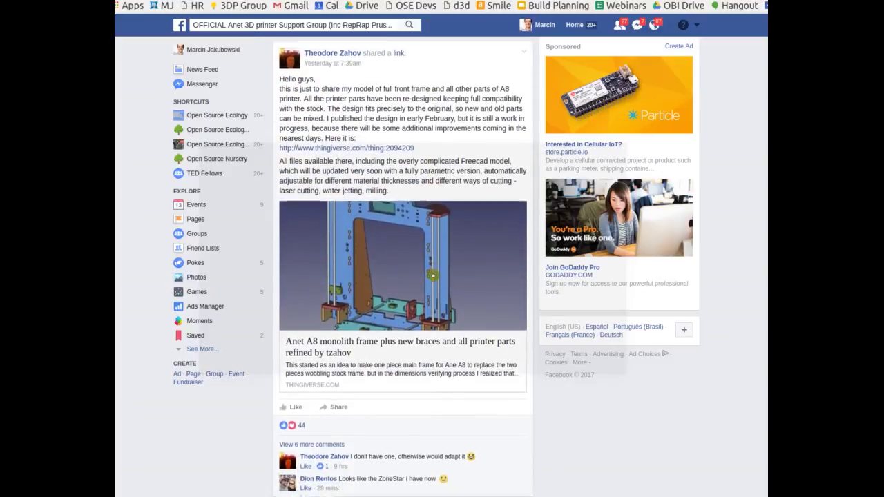
scroll(432, 275, down, 5)
scroll(432, 272, down, 3)
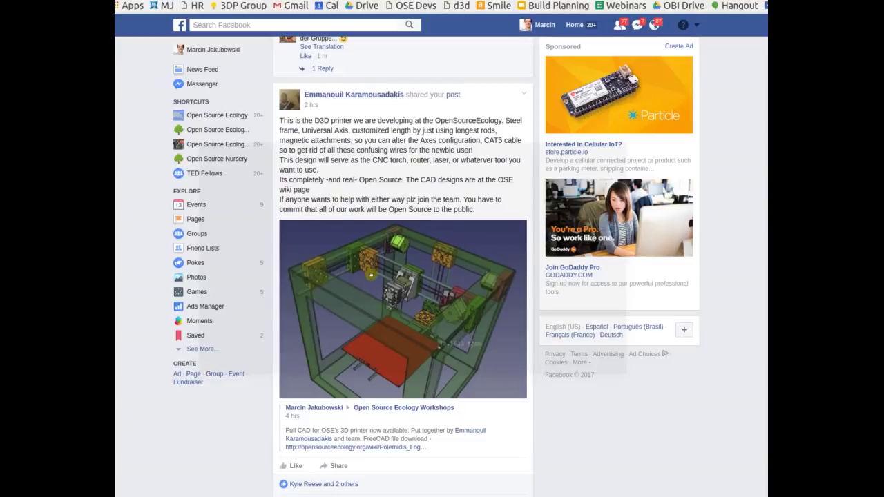
key(alt+Right)
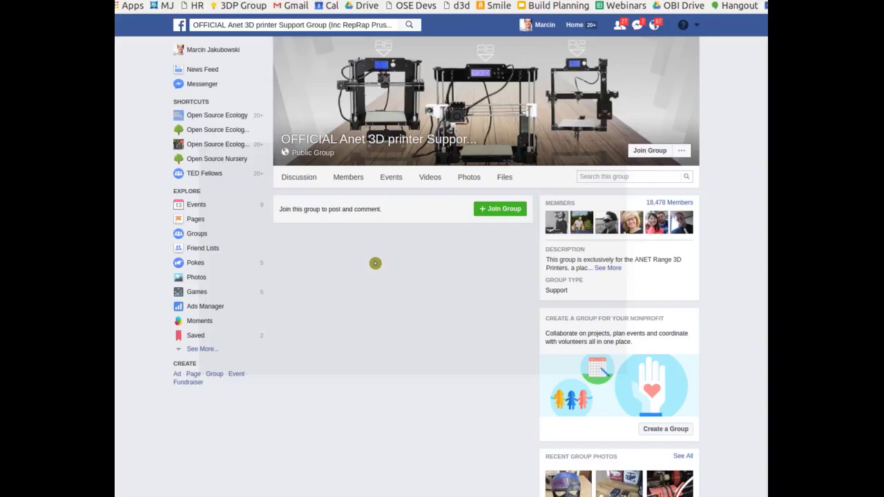
scroll(370, 122, down, 1)
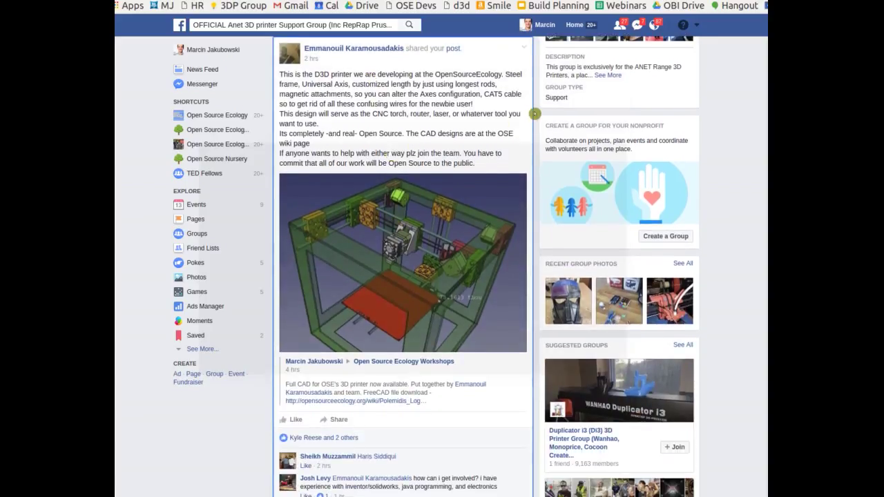
click(523, 48)
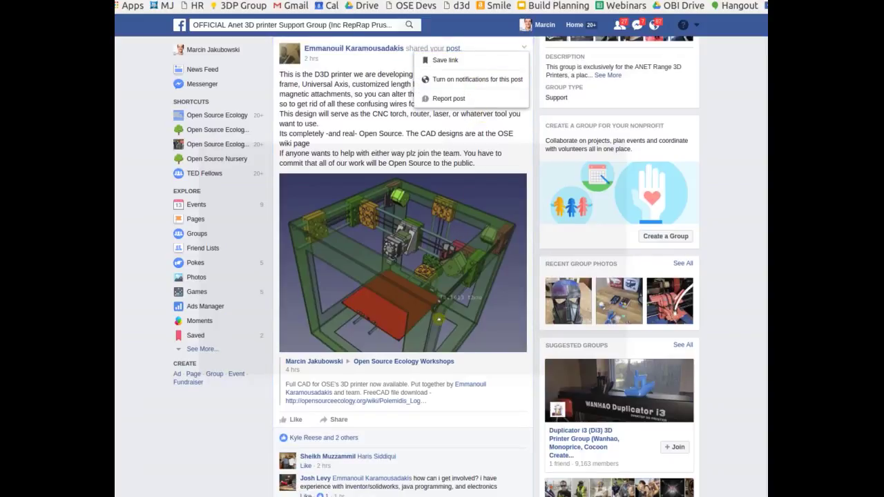
click(452, 435)
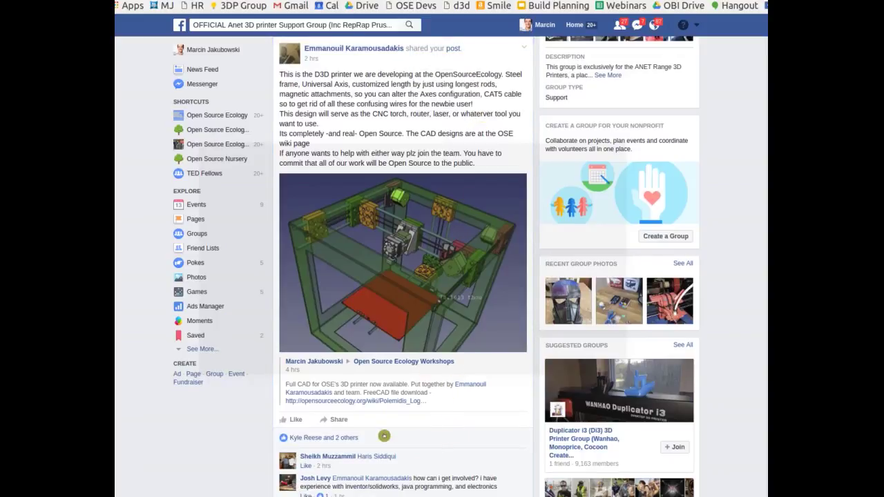
click(338, 418)
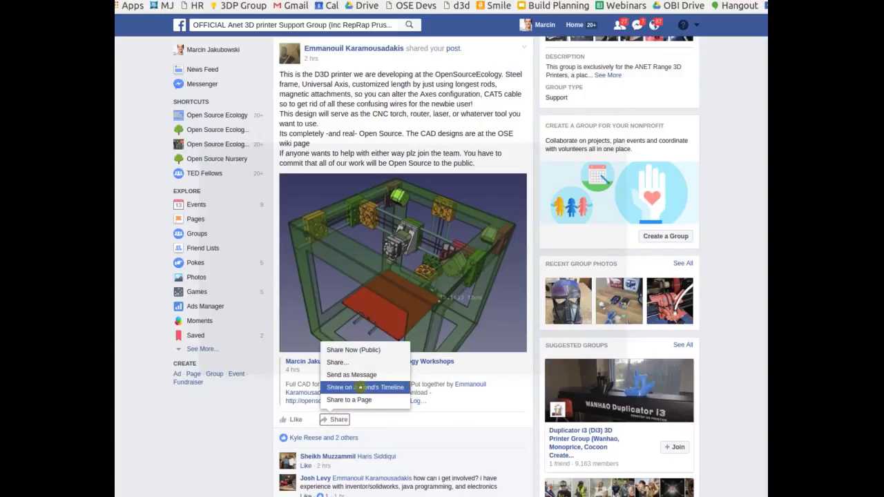
click(343, 360)
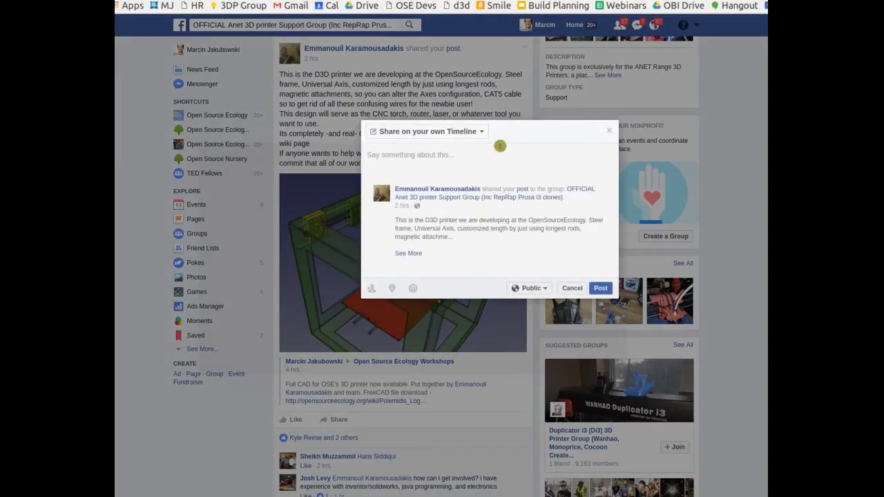
click(461, 136)
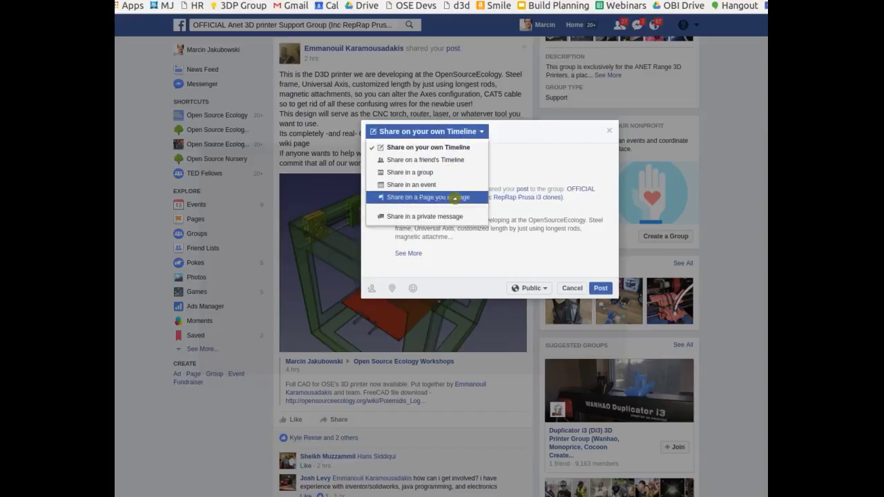
click(435, 172)
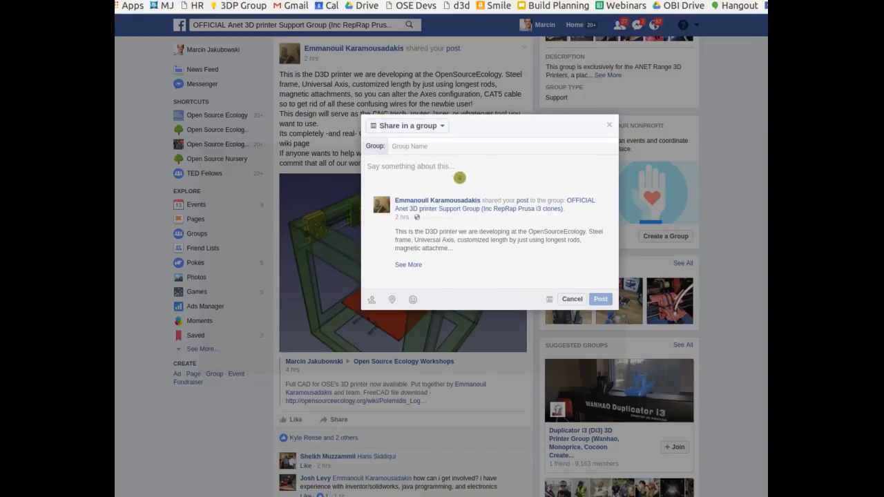
click(565, 301)
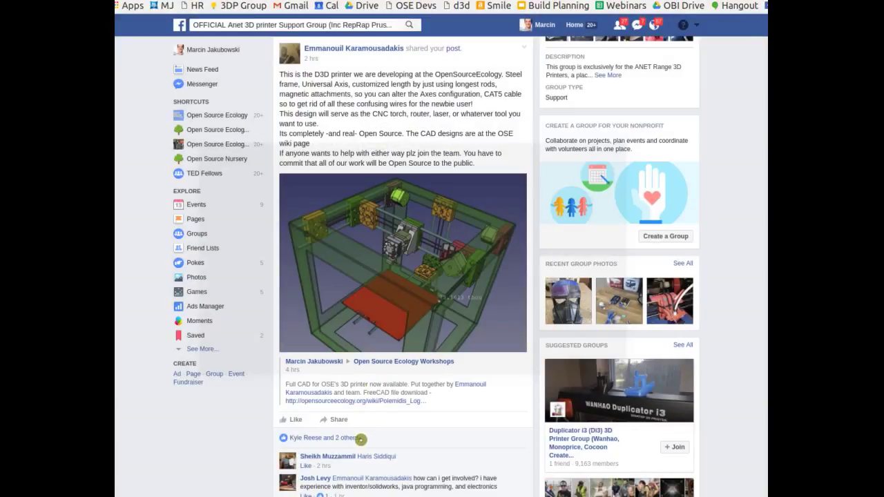
click(344, 418)
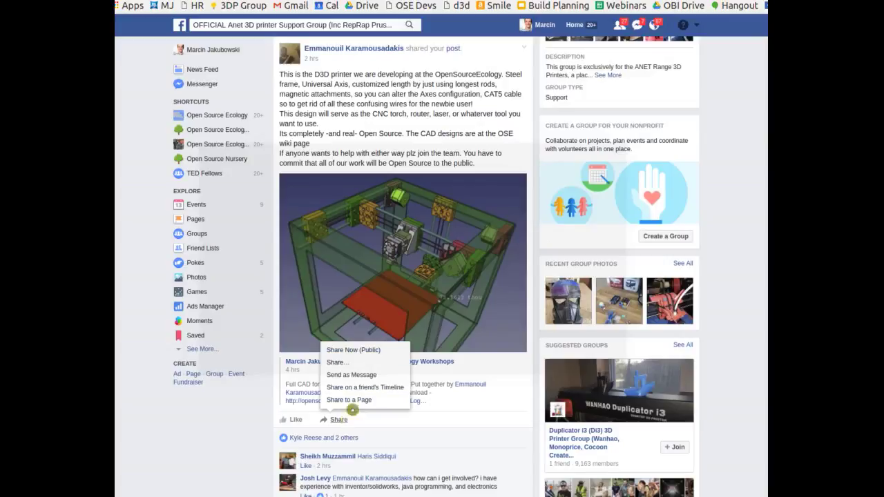
click(335, 348)
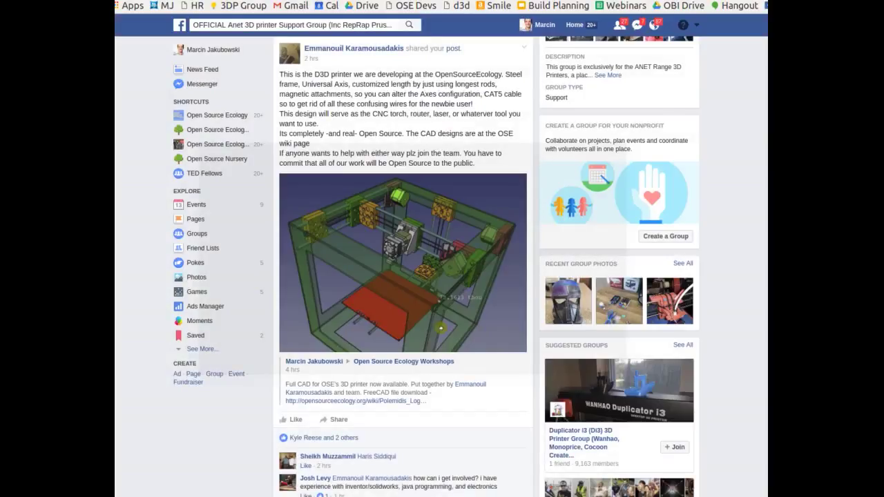
Like the comment under the D3D printer post that asks how to get involved.
scroll(327, 392, down, 4)
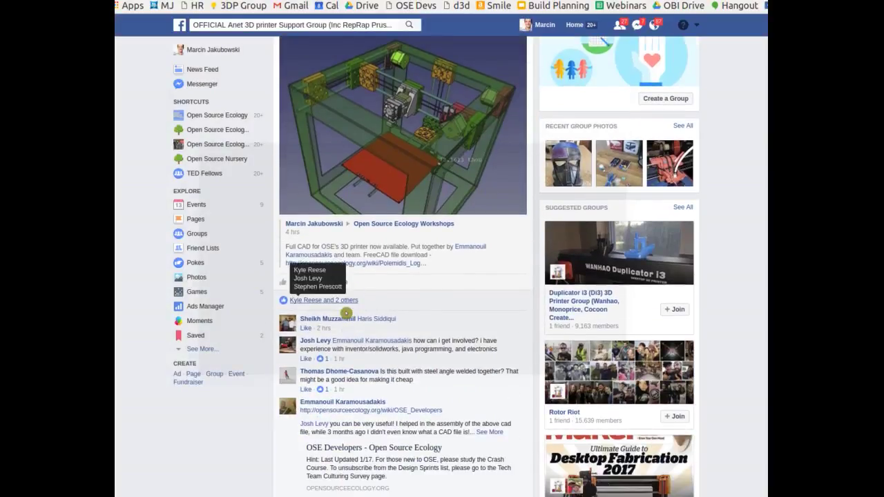
scroll(345, 313, down, 3)
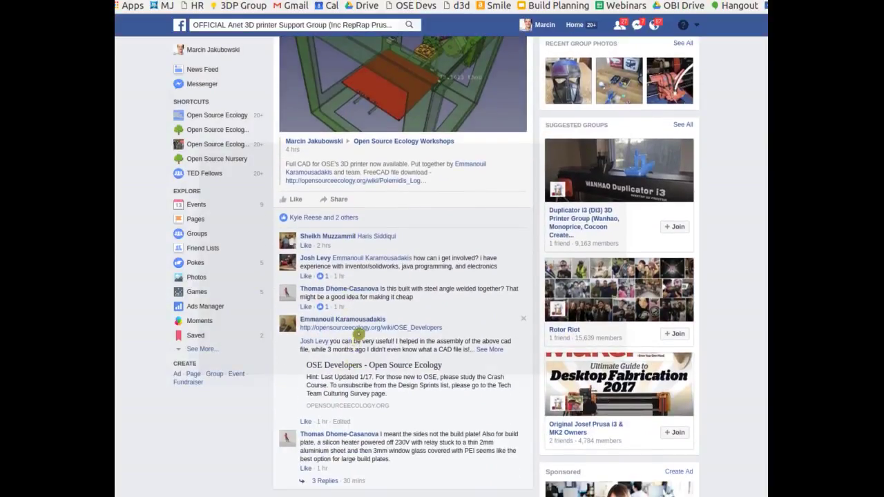
scroll(359, 334, down, 4)
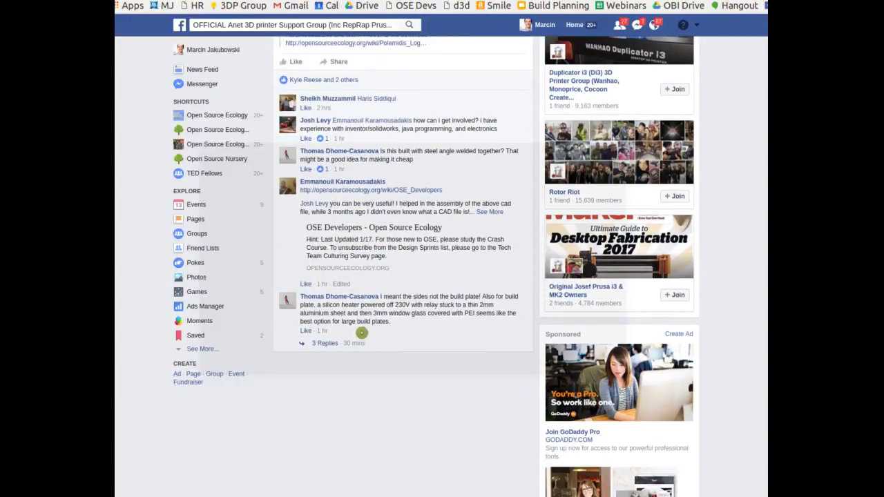
scroll(360, 330, up, 1)
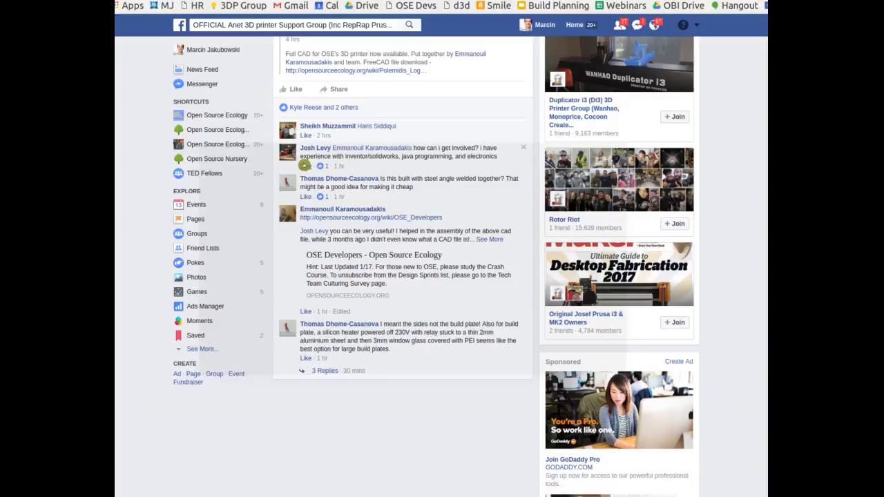
click(305, 167)
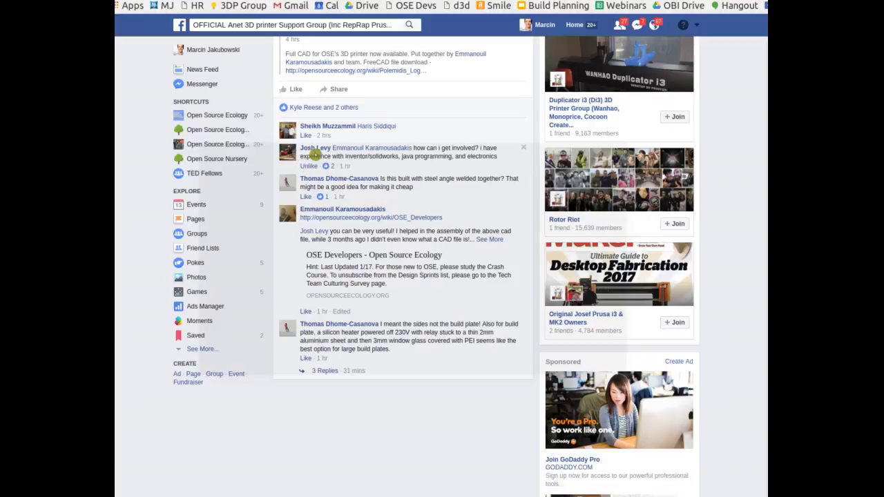
Expand and read the full reply that contains the OSE Developers link.
mouse_move(327, 151)
scroll(457, 141, up, 2)
scroll(458, 141, up, 1)
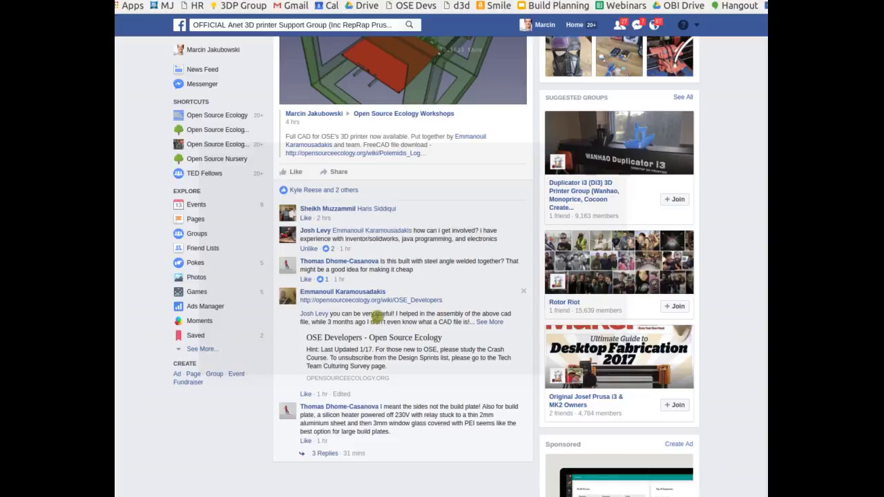
drag(377, 315, 442, 327)
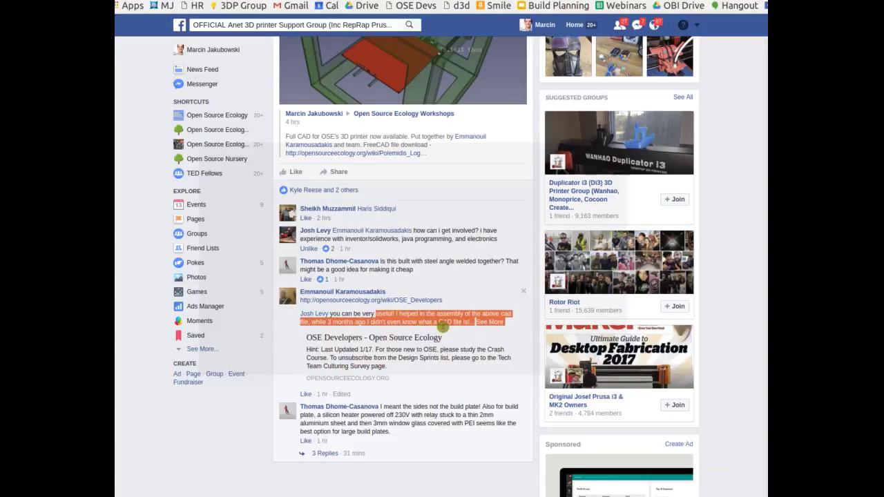
scroll(463, 344, down, 4)
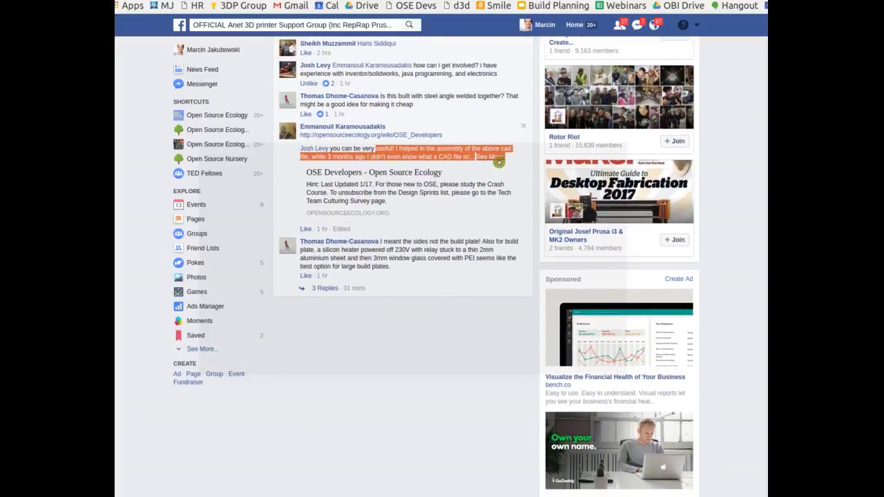
click(494, 157)
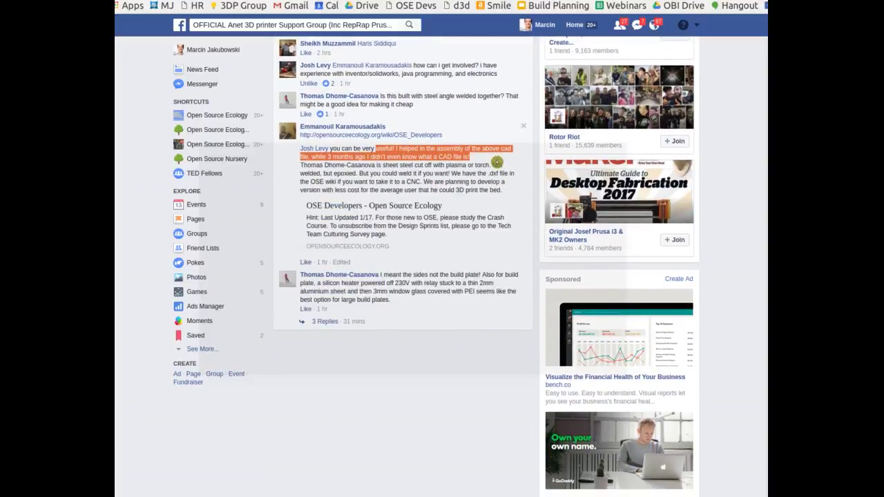
click(470, 188)
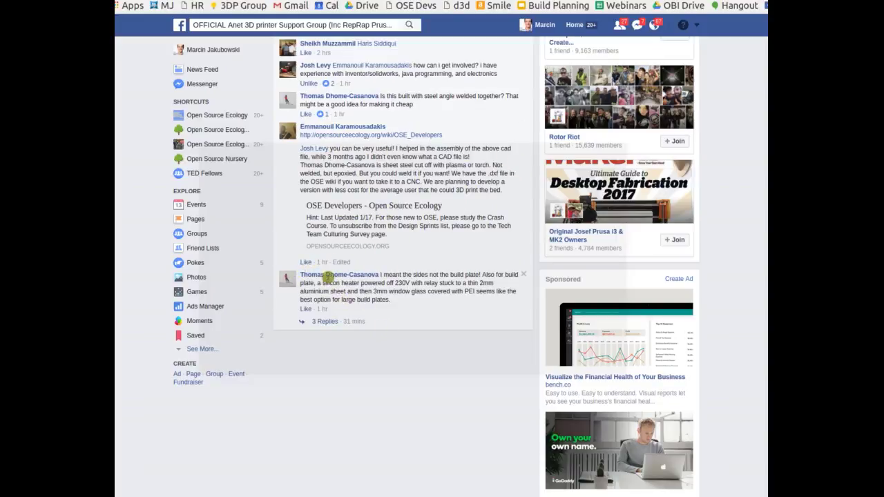
Review the D3D printer post's description again and switch to the D3D Marlin presentation in Google Slides.
scroll(357, 154, up, 1)
scroll(356, 154, up, 5)
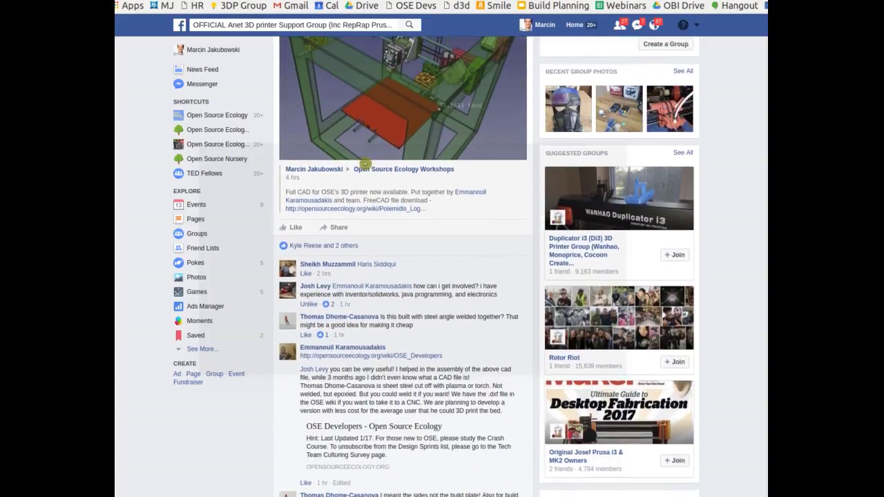
scroll(372, 166, up, 2)
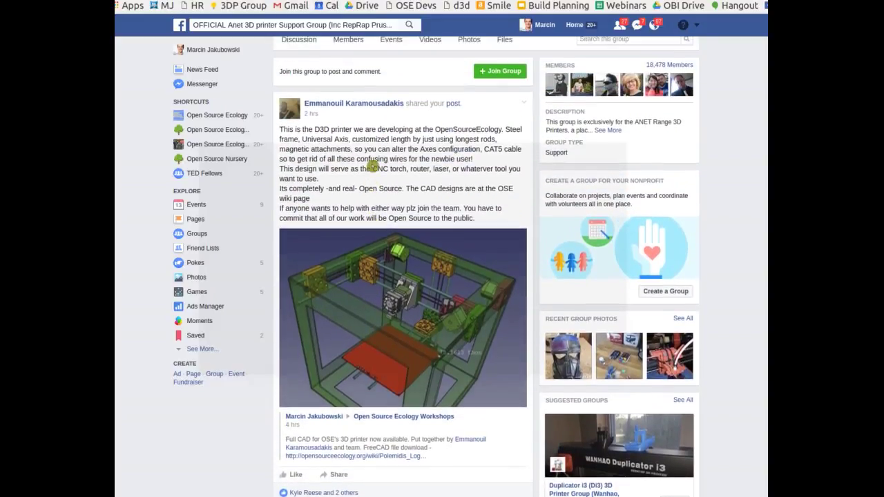
scroll(386, 162, up, 2)
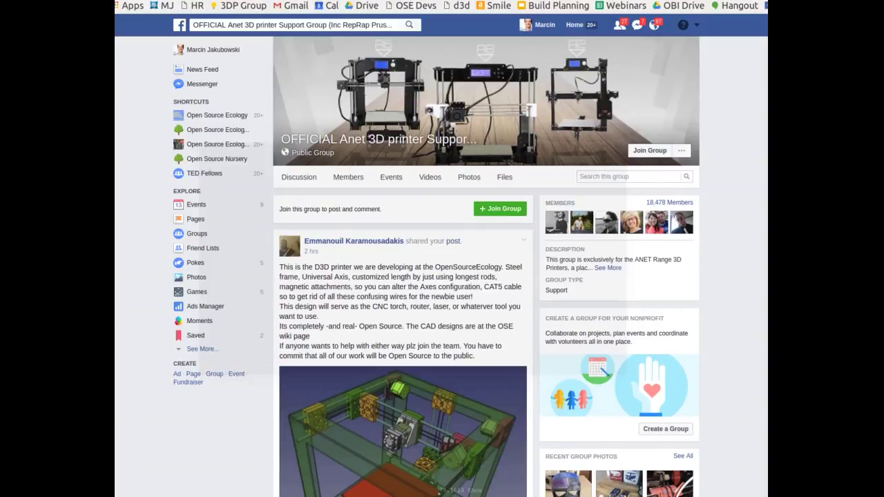
scroll(484, 276, down, 1)
key(ctrl+Tab)
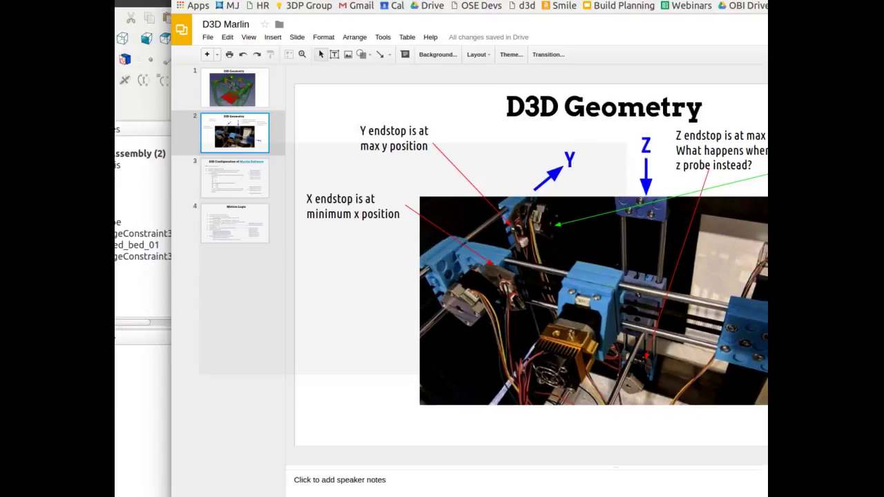
Switch to the Google Hangouts call, show the own camera feed in the main view and set the bandwidth limit one level below Low.
key(alt+Tab)
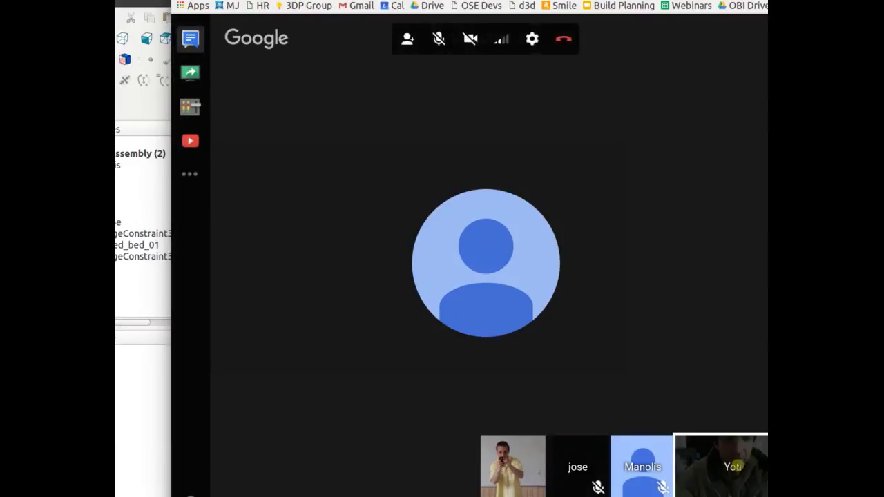
click(734, 465)
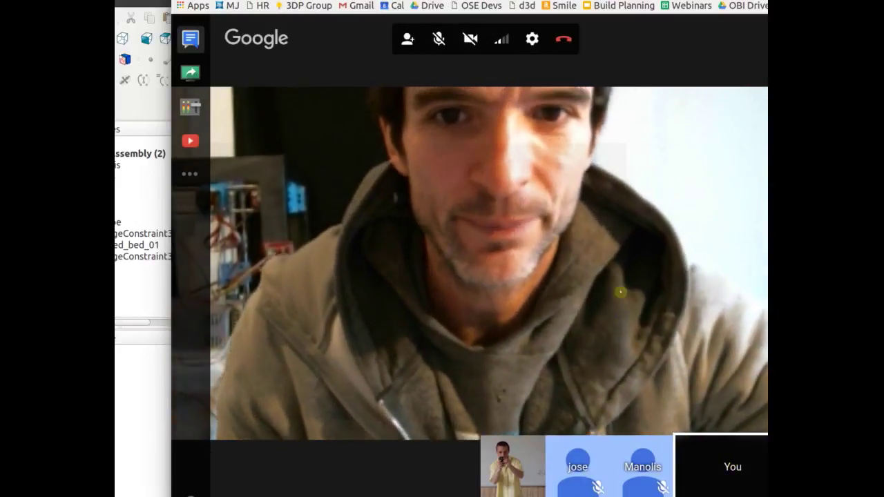
click(504, 46)
click(472, 93)
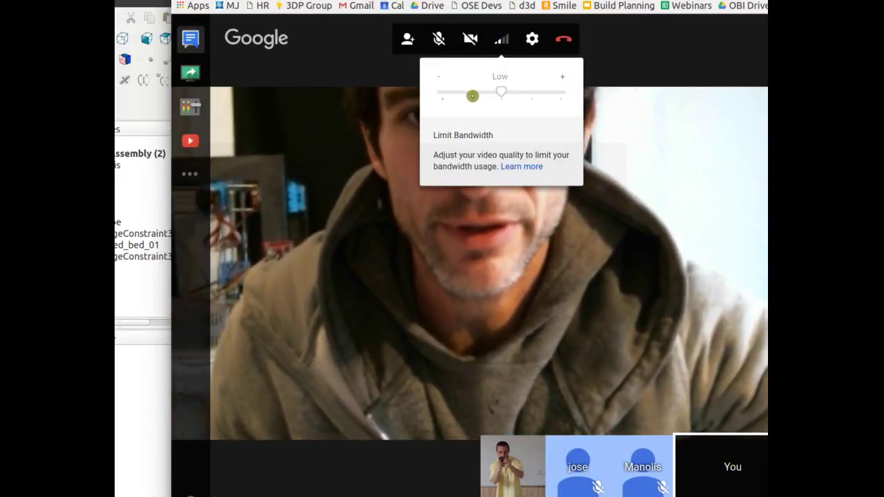
click(593, 295)
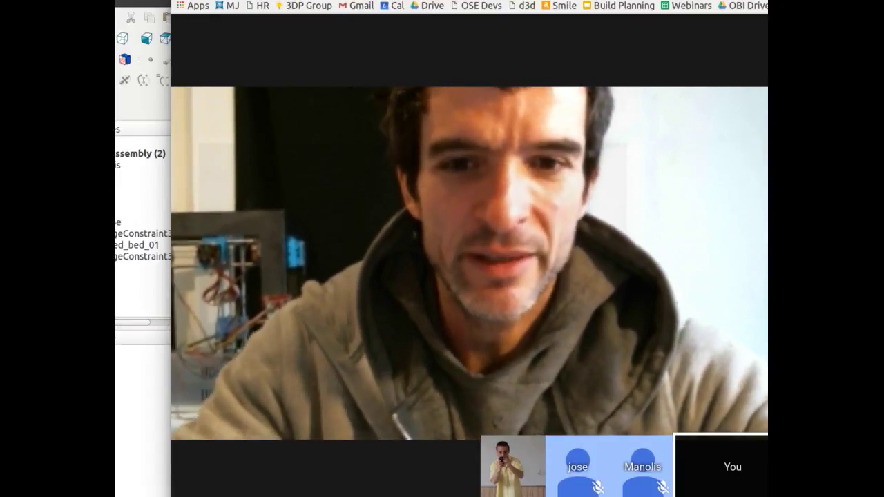
Start screen sharing in the Hangouts call so that the choice of what to share opens.
mouse_move(462, 158)
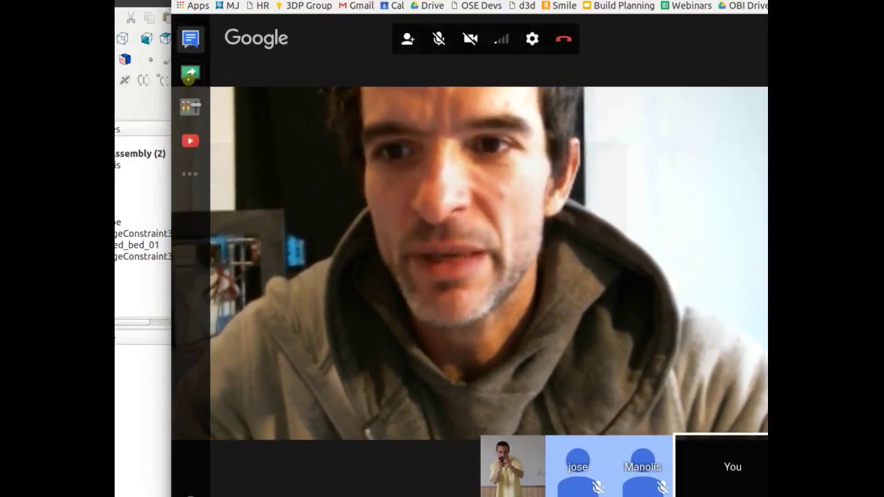
click(191, 72)
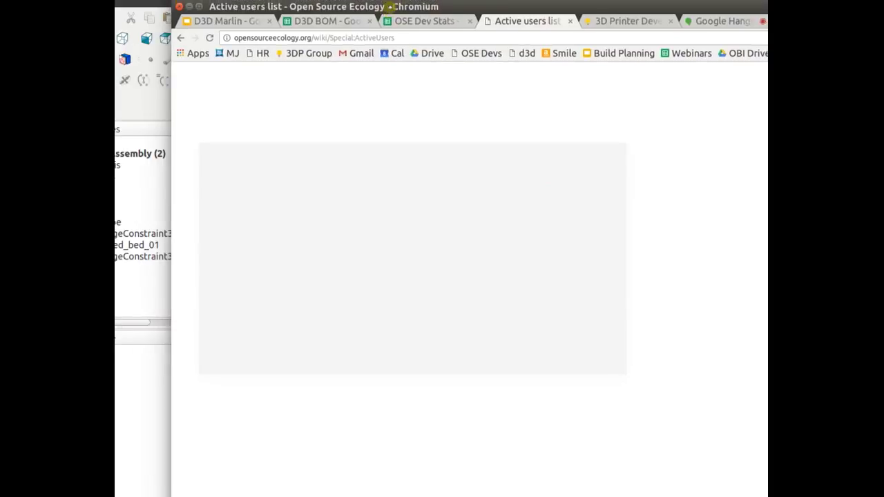
Open the Development_Template page on the Open Source Ecology wiki in place of the active users list.
drag(329, 38, 431, 38)
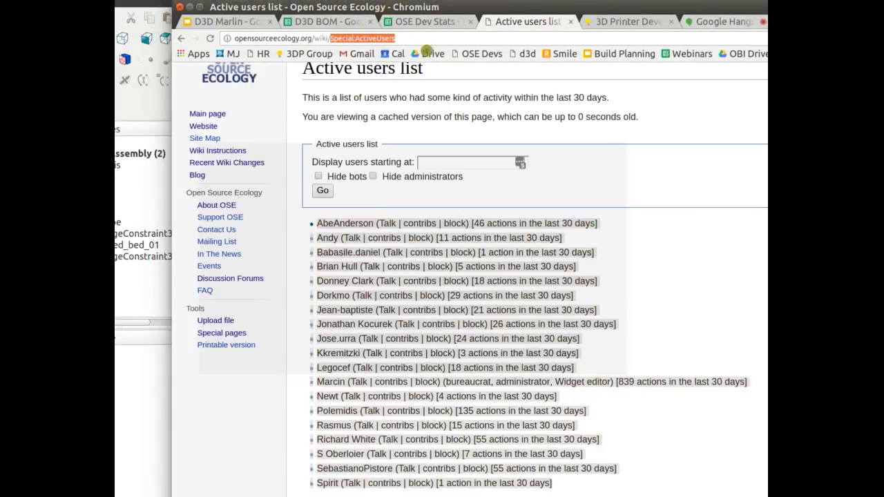
text(De)
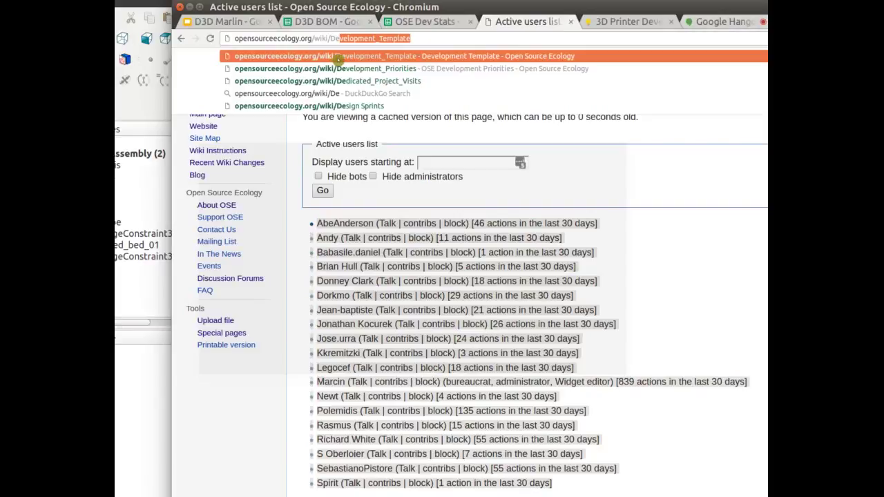
click(338, 60)
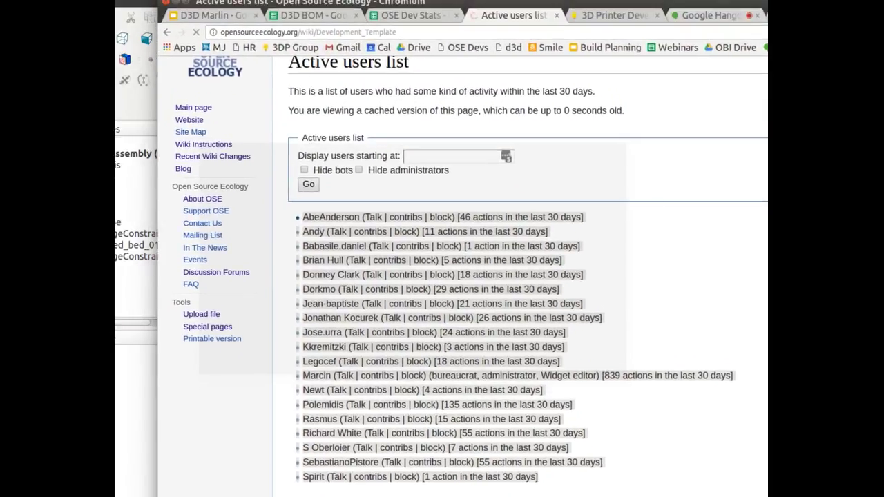
drag(302, 216, 537, 476)
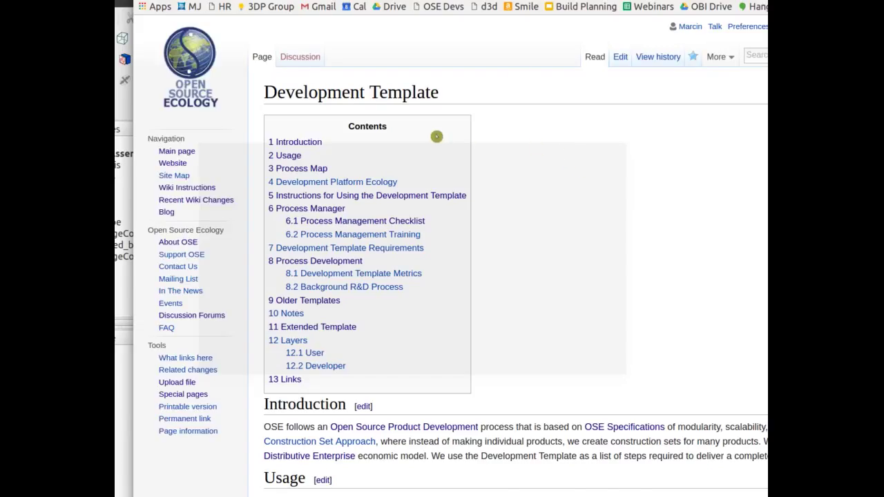
Examine the Process Map diagram on the Development Template page at a larger zoom.
scroll(436, 137, down, 10)
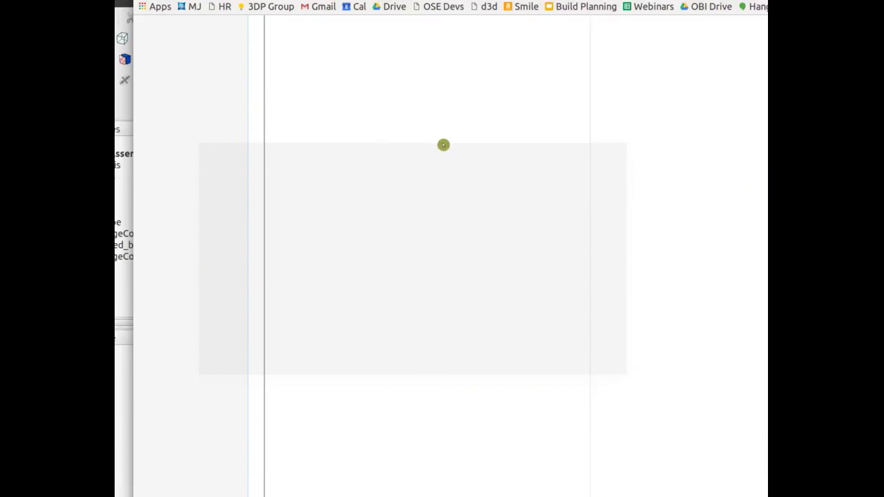
scroll(443, 145, down, 3)
scroll(670, 219, down, 8)
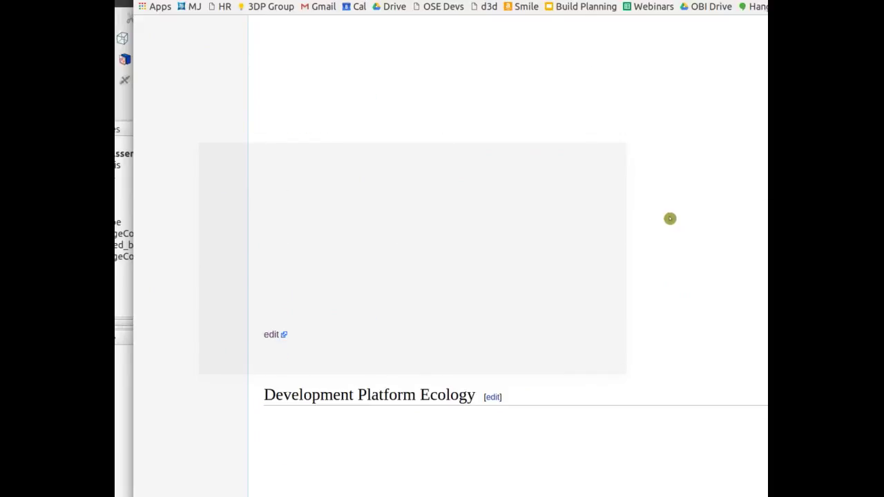
scroll(670, 219, up, 3)
scroll(670, 219, up, 2)
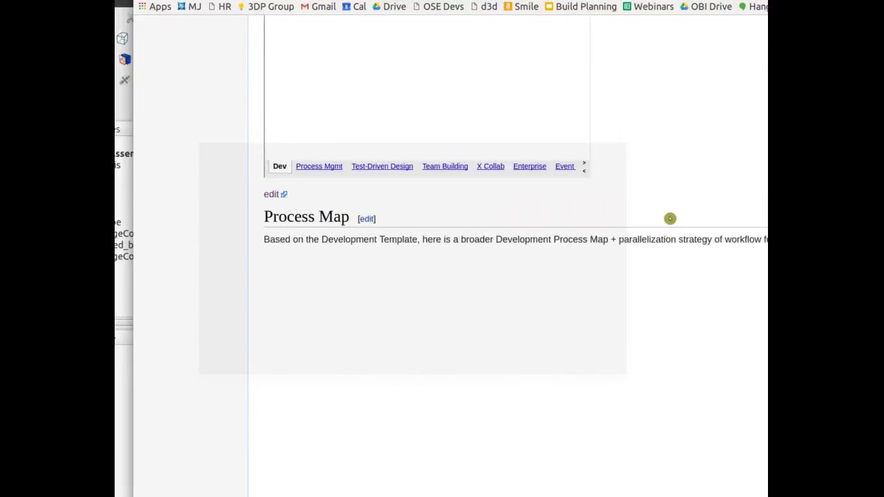
scroll(669, 216, down, 2)
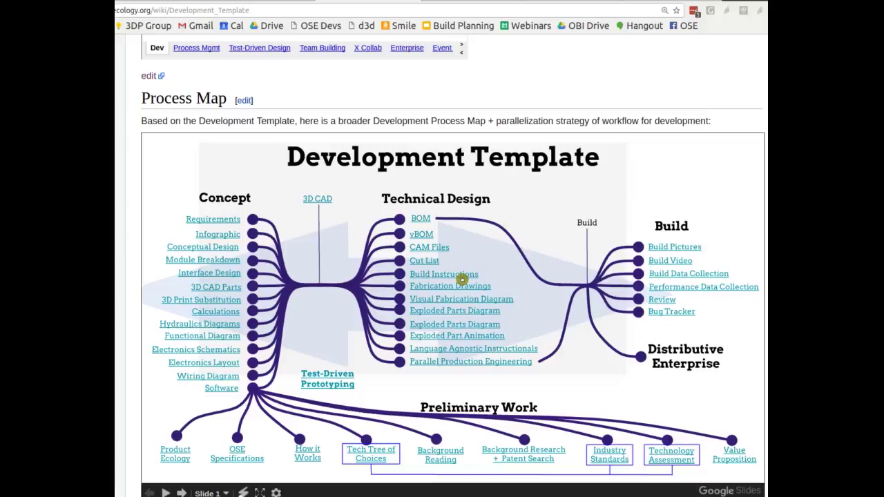
key(ctrl+plus)
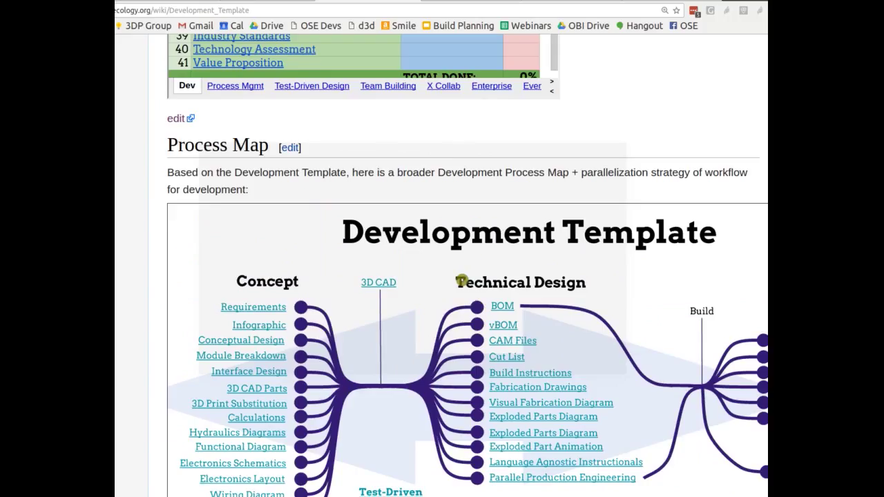
scroll(474, 221, down, 2)
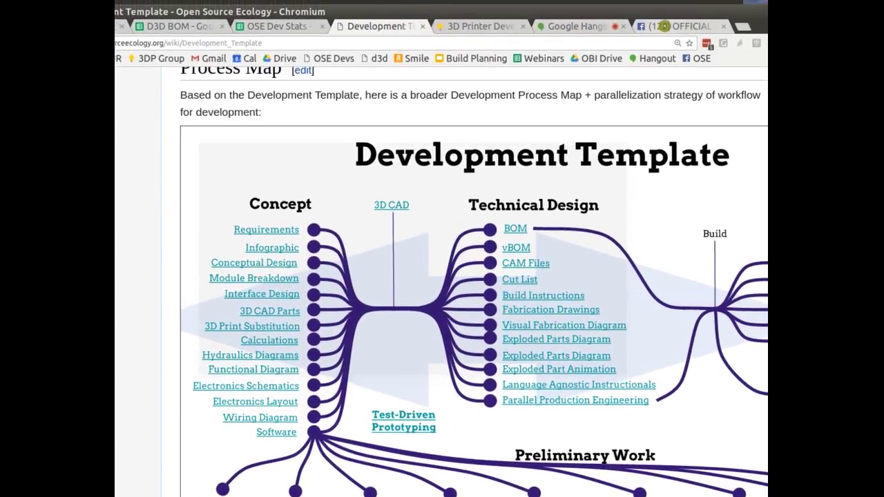
Replace the Facebook group page with the Human Resources Operations Manual wiki page and return to the Development Template page.
click(671, 18)
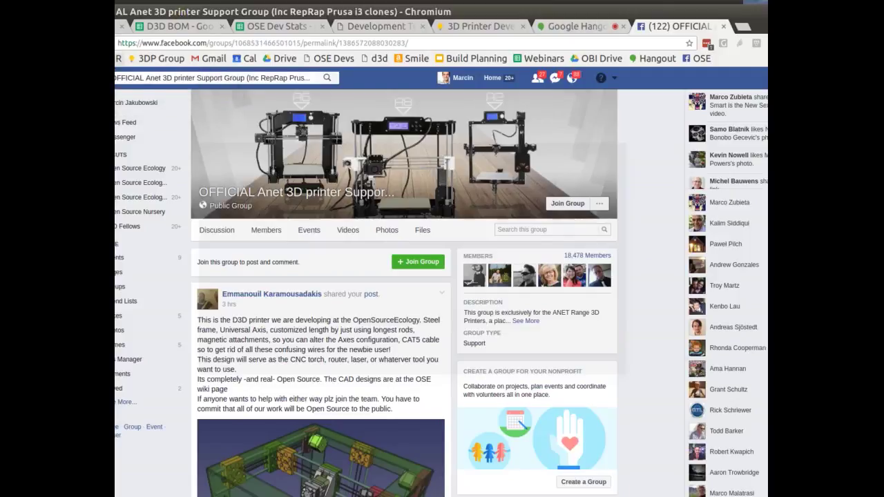
drag(678, 7, 698, 13)
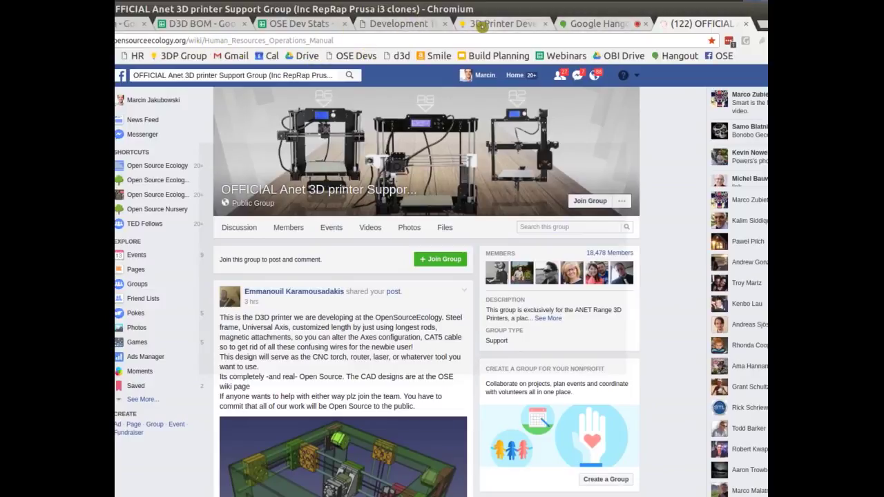
click(582, 25)
click(383, 27)
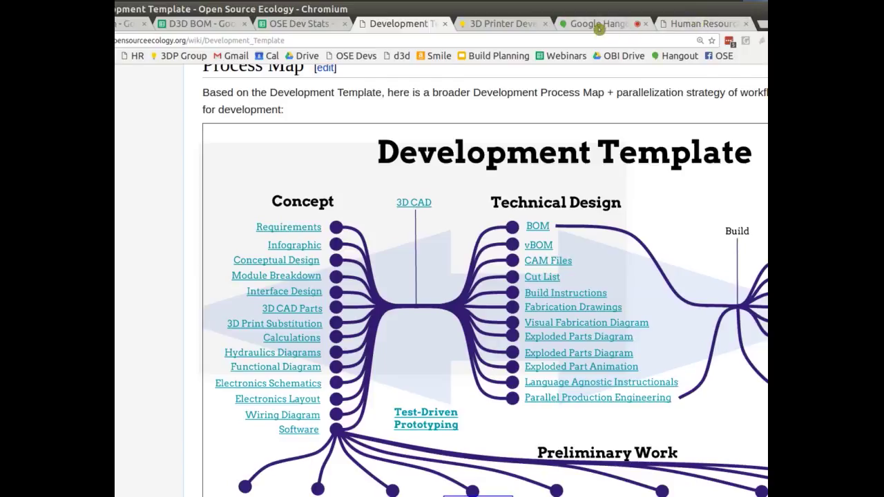
Share the entire screen in the Hangouts call and return to the Development Template page.
click(599, 28)
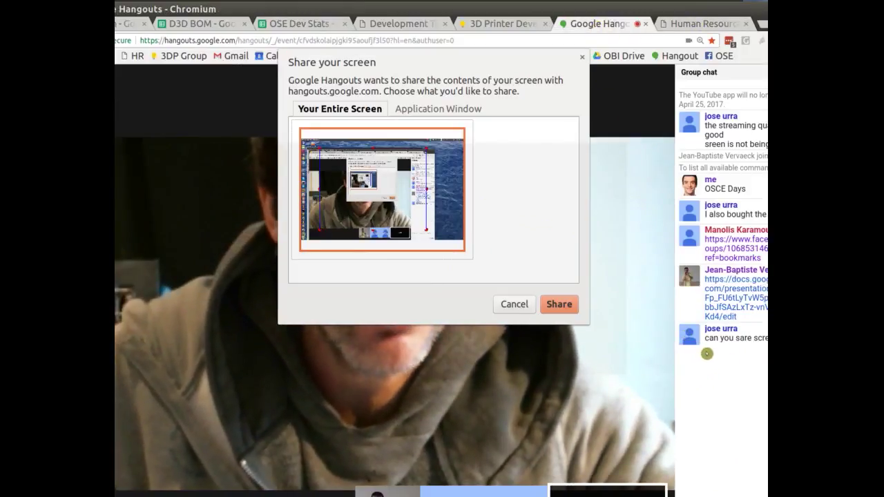
click(559, 304)
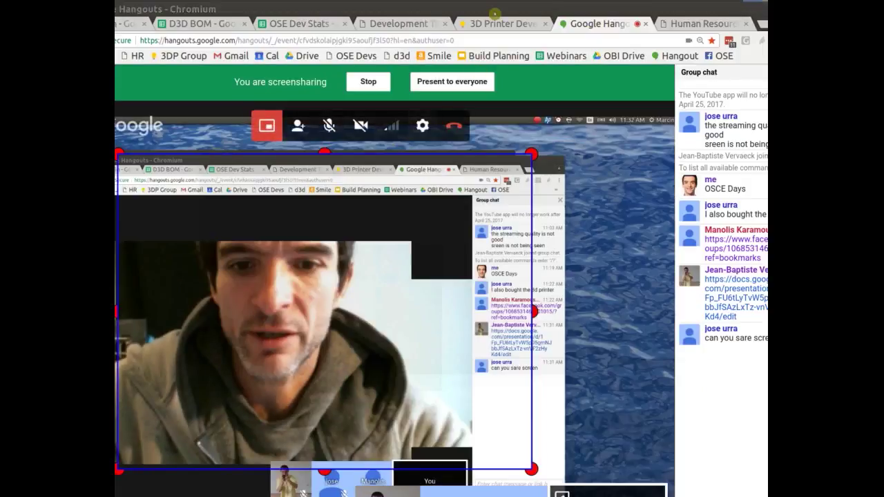
click(509, 25)
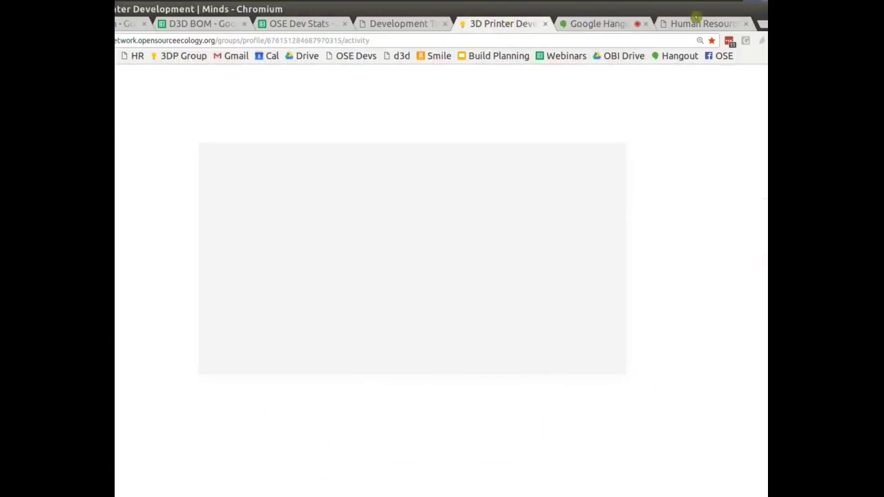
click(697, 25)
click(399, 25)
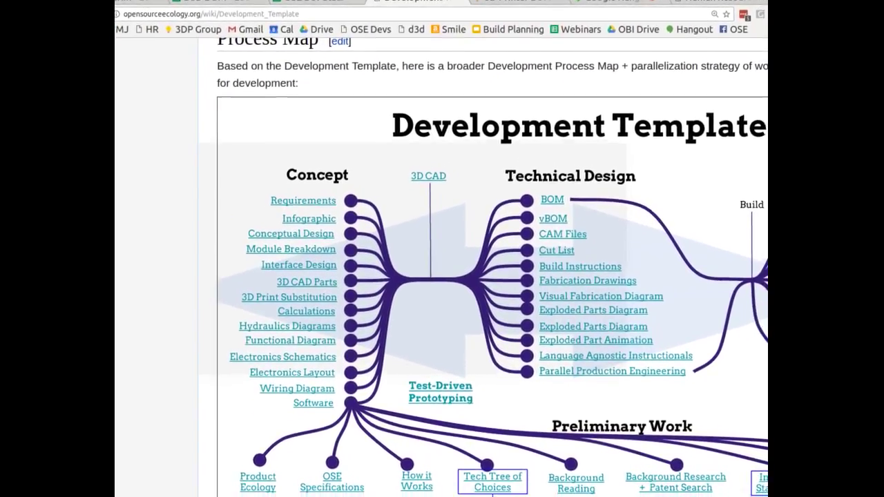
Open the Scrumy board at scrumy.com/d3d in a new tab and highlight the board's name and site address.
key(ctrl+t)
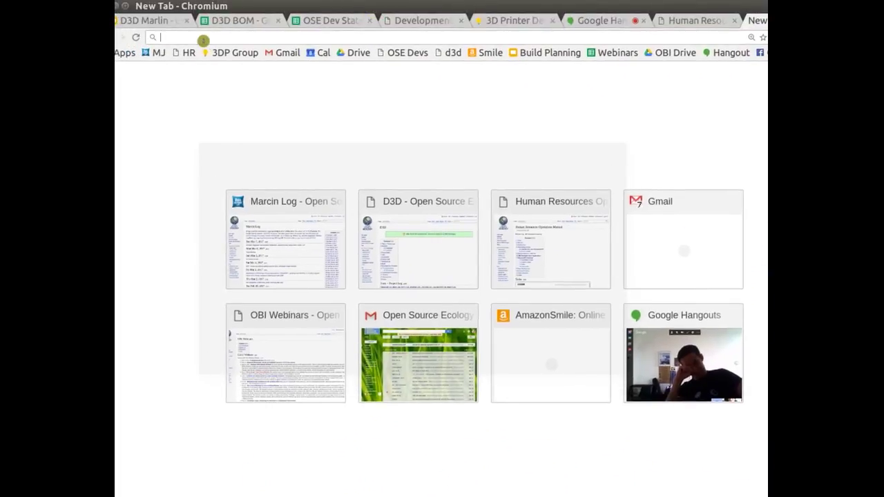
text(scru)
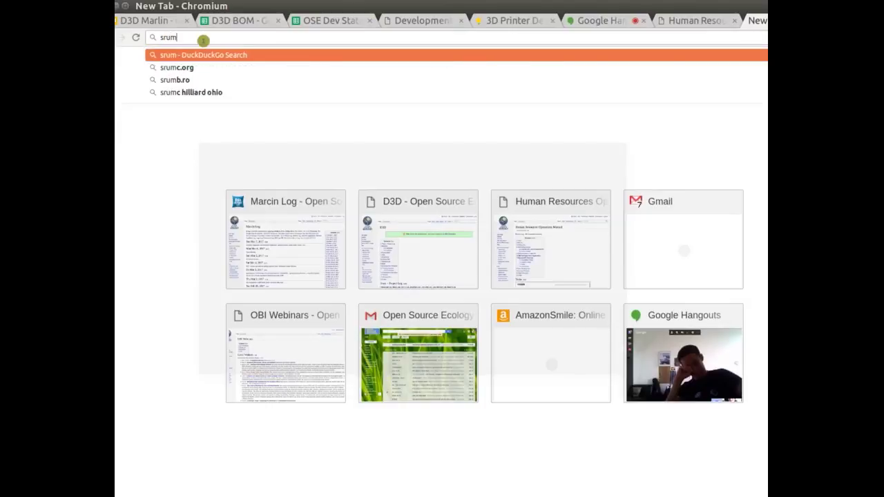
key(BackSpace)
text(u)
key(BackSpace)
text(my.com/)
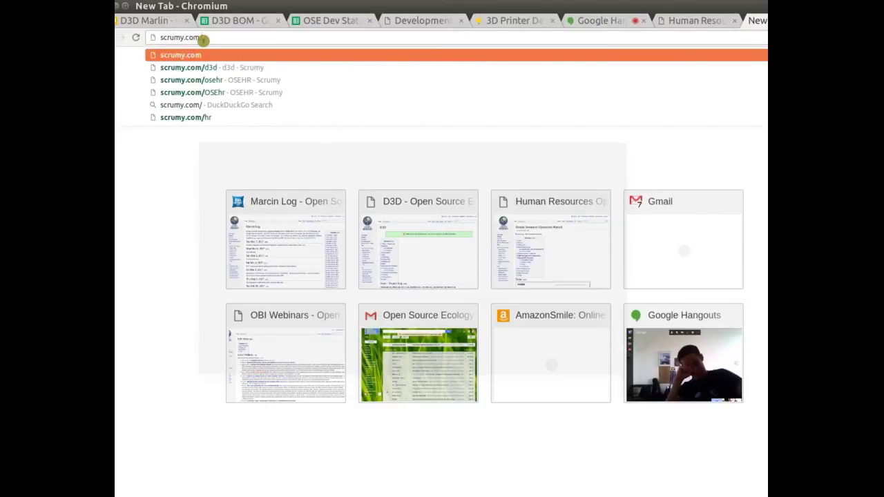
text(d3d)
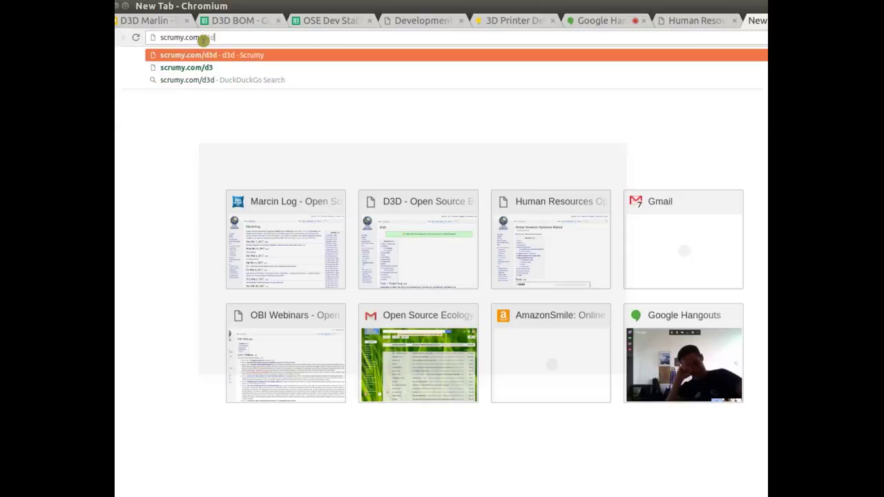
key(Return)
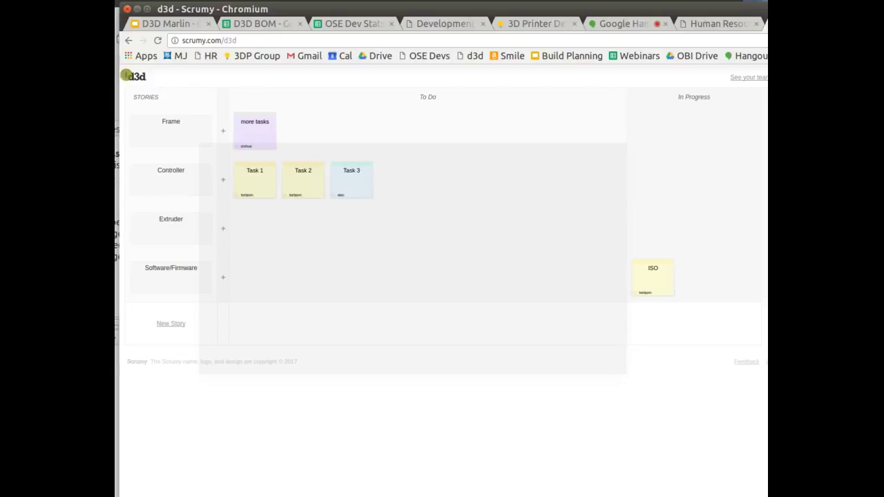
double_click(131, 75)
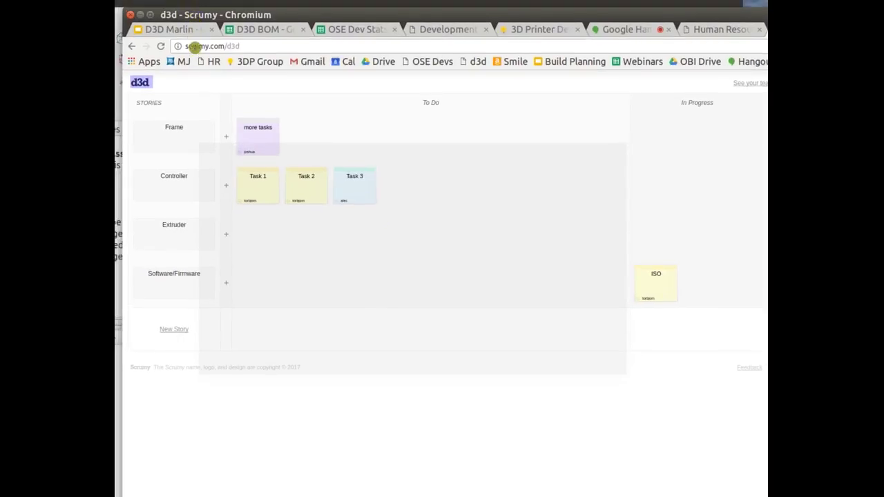
drag(184, 46, 242, 46)
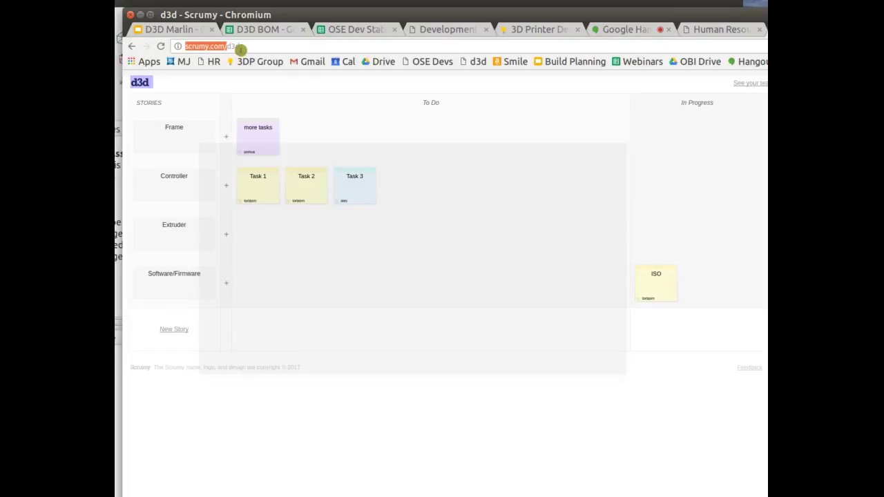
Move the "more tasks" card of the Frame story from To Do to In Progress and back to To Do.
click(266, 136)
drag(266, 136, 691, 138)
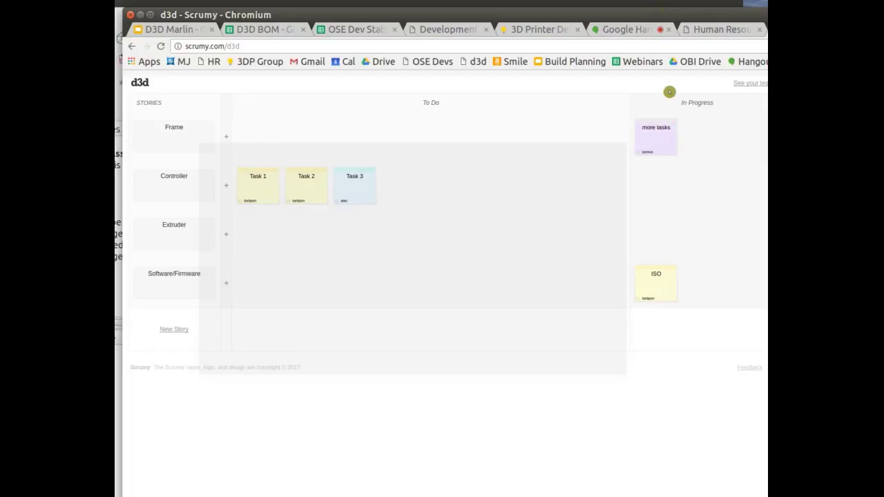
drag(653, 131, 258, 126)
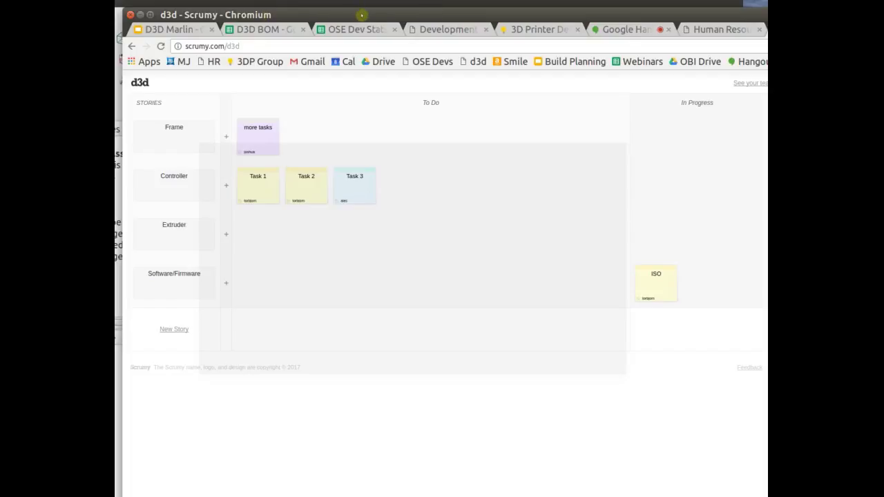
Replace the Human Resources Operations Manual wiki page with the D3D Log page.
key(ctrl+t)
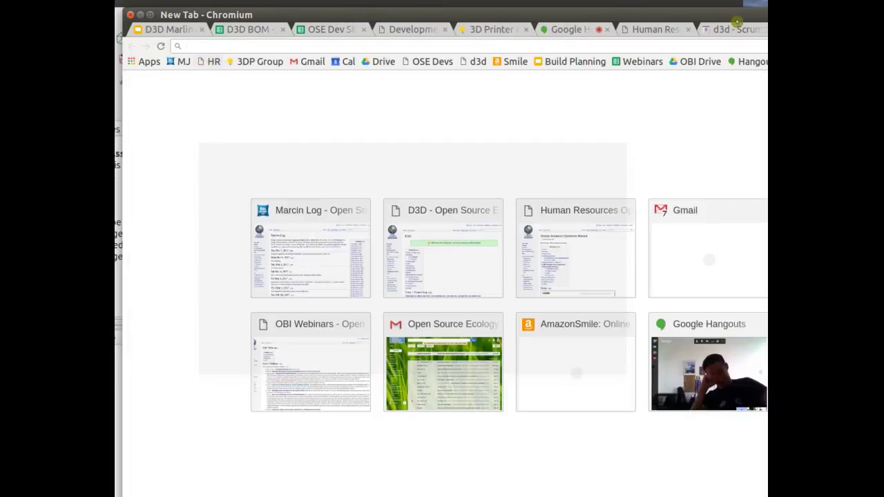
click(651, 31)
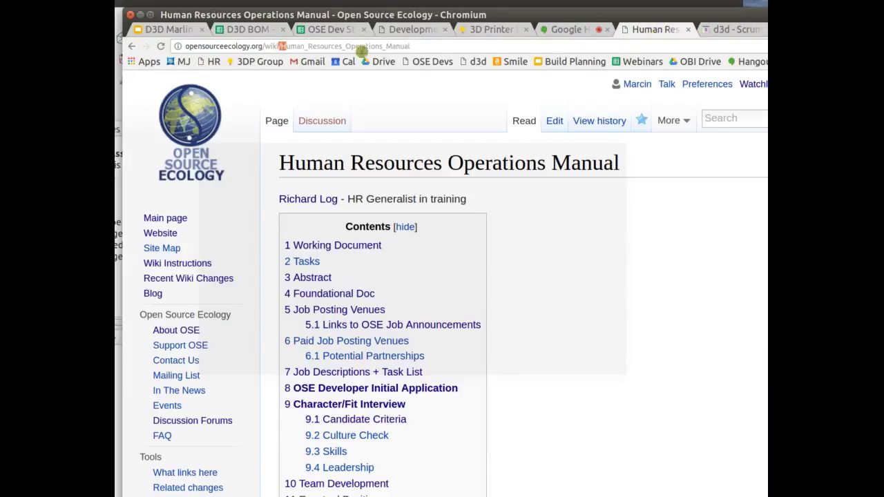
drag(361, 50, 554, 65)
text(D3D)
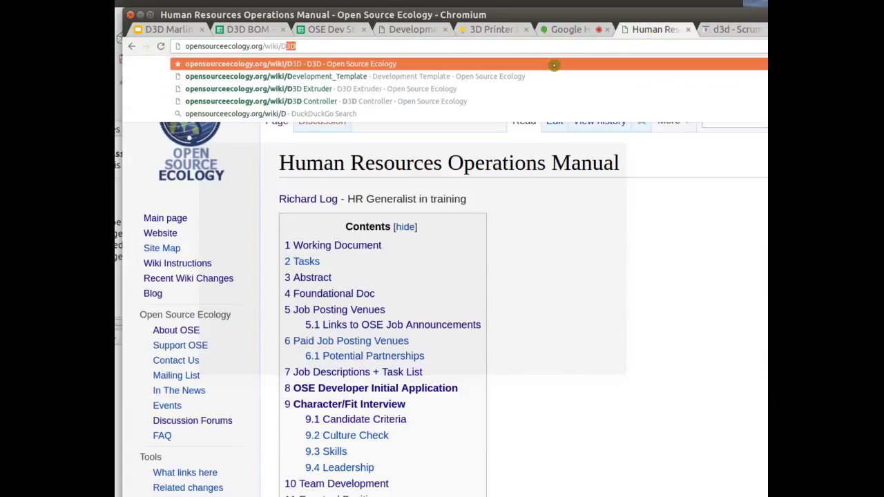
text( Log)
key(Return)
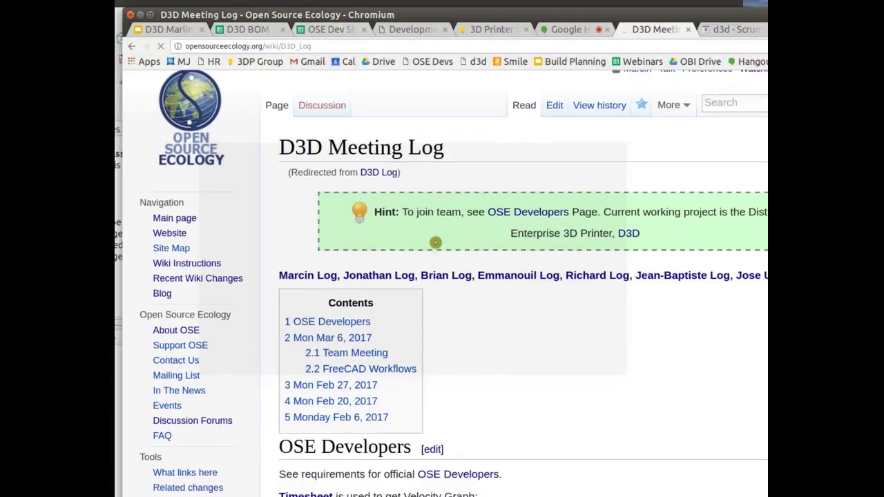
Examine the D3D Meeting Log, from the OSE Developers section to the Mon Mar 6, 2017 team meeting and FreeCAD Workflows videos.
scroll(435, 241, down, 5)
scroll(434, 239, down, 4)
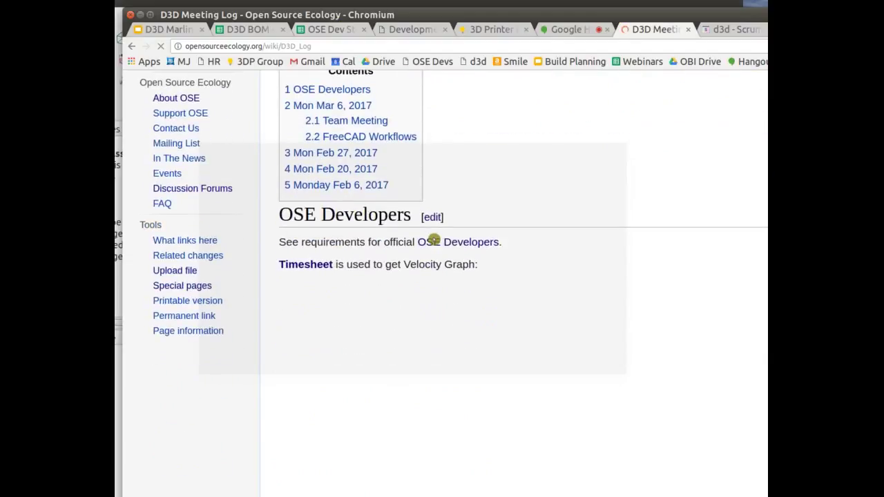
scroll(456, 229, down, 7)
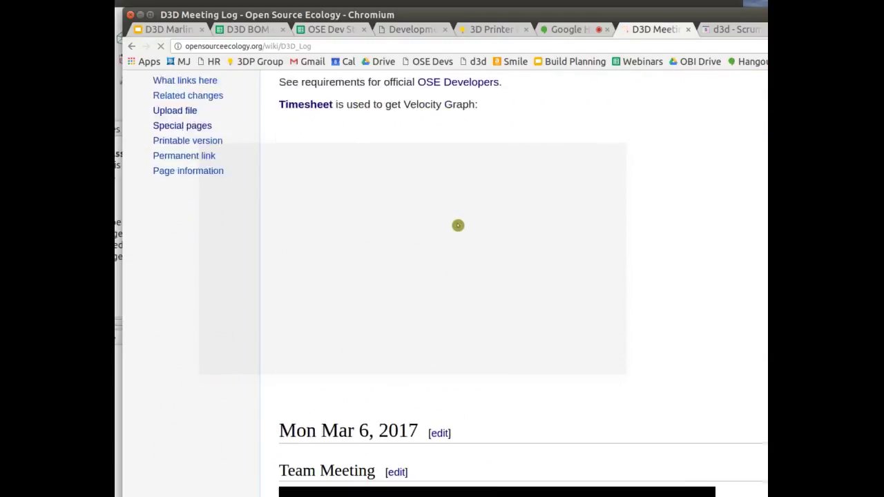
scroll(457, 224, up, 3)
scroll(457, 223, up, 5)
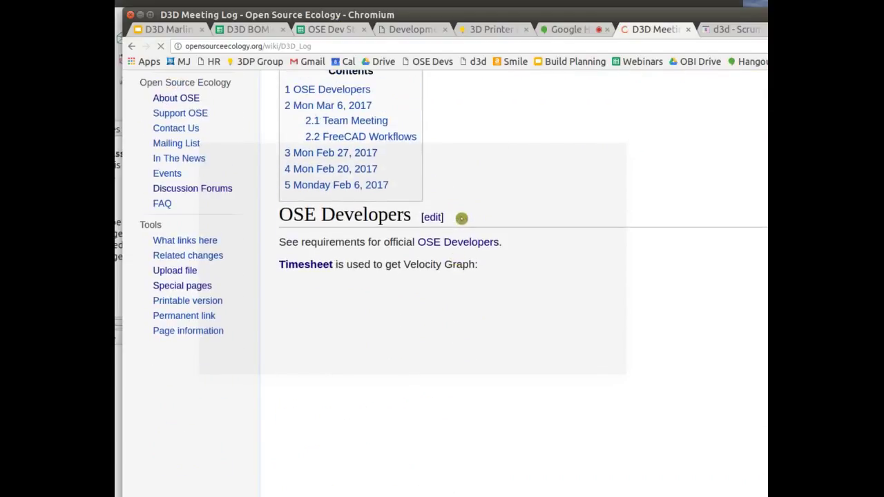
scroll(462, 218, down, 10)
scroll(260, 385, down, 9)
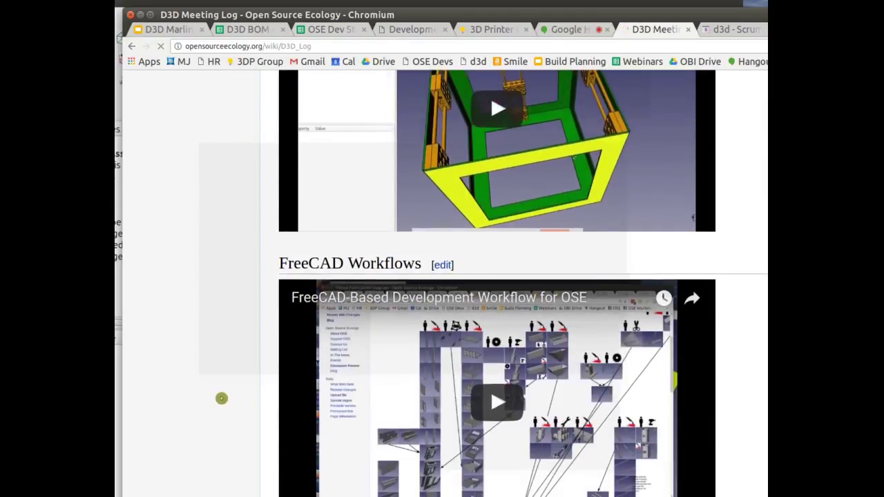
scroll(227, 383, up, 3)
scroll(227, 383, up, 12)
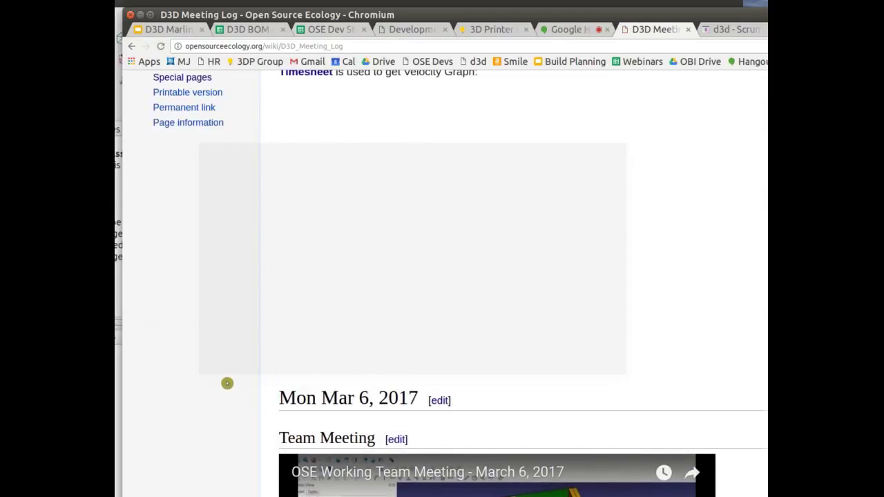
scroll(227, 382, down, 2)
scroll(228, 383, down, 20)
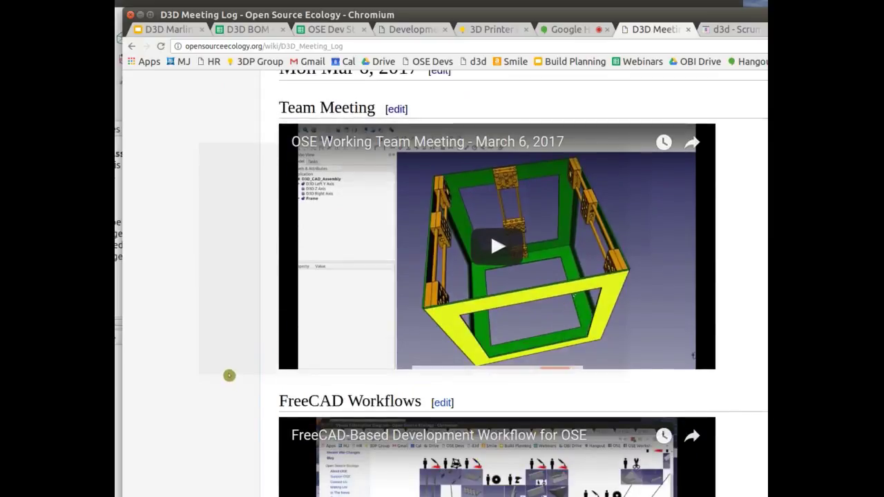
Highlight the list of team members' tasks under the Mon Mar 6, 2017 entry and return to the page's contents.
scroll(233, 366, down, 4)
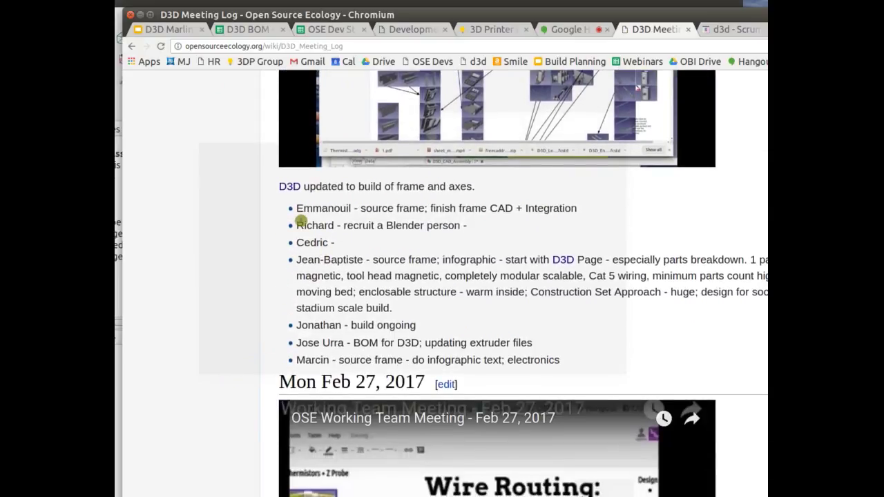
drag(296, 208, 559, 360)
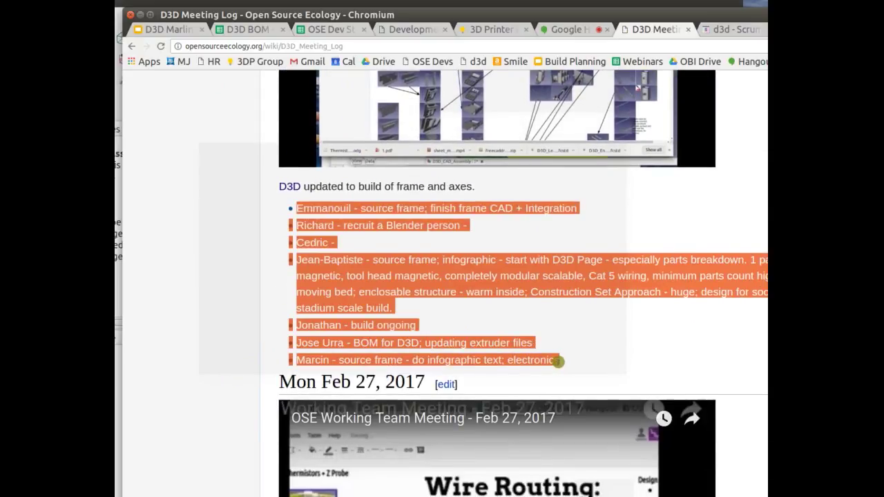
scroll(559, 361, up, 10)
scroll(552, 353, up, 19)
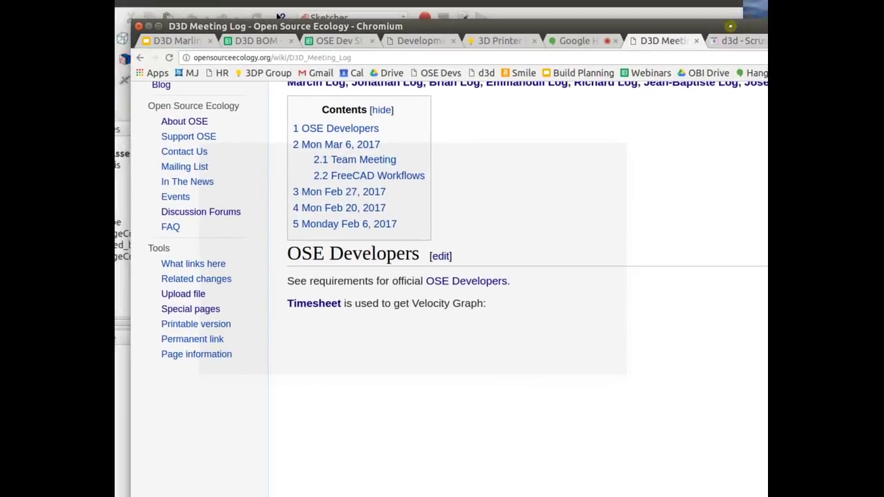
Return to the d3d Scrumy board and reposition the browser window to show the board.
drag(730, 25, 731, 26)
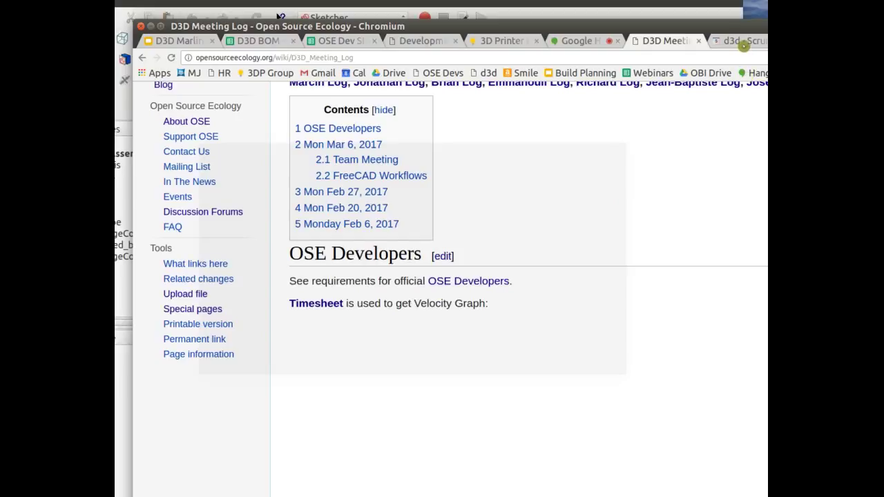
click(739, 41)
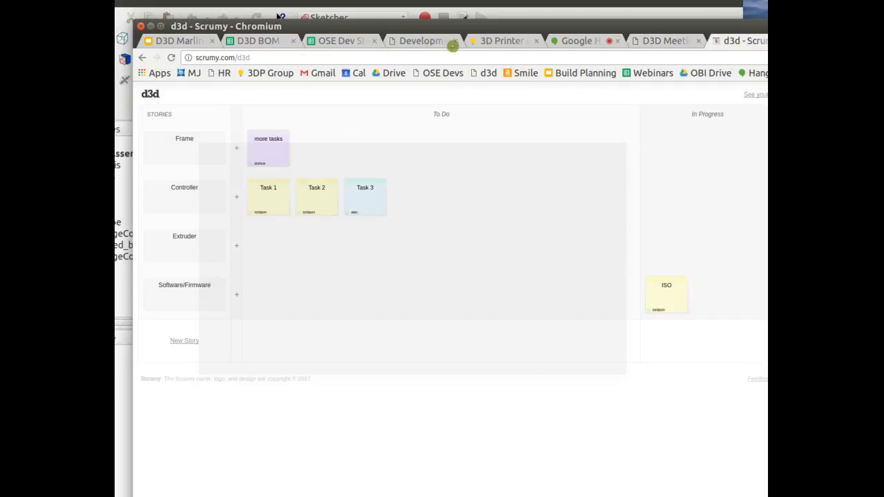
drag(452, 45, 470, 5)
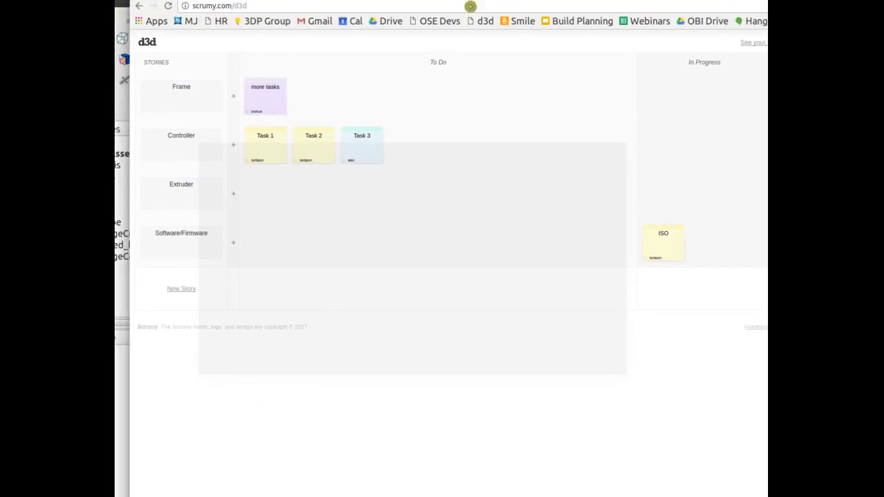
Try to retitle the Frame story's "more tasks" card as "x axis build instructions" and reassign it to a different team member.
mouse_move(276, 99)
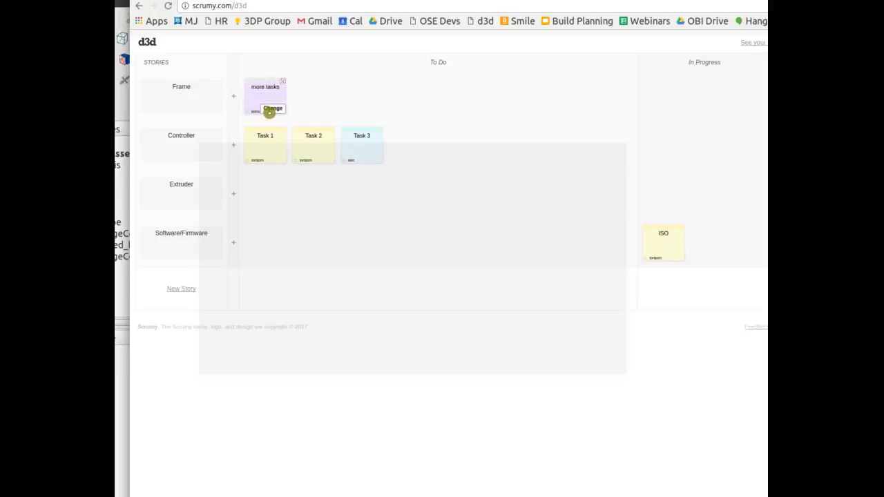
click(270, 110)
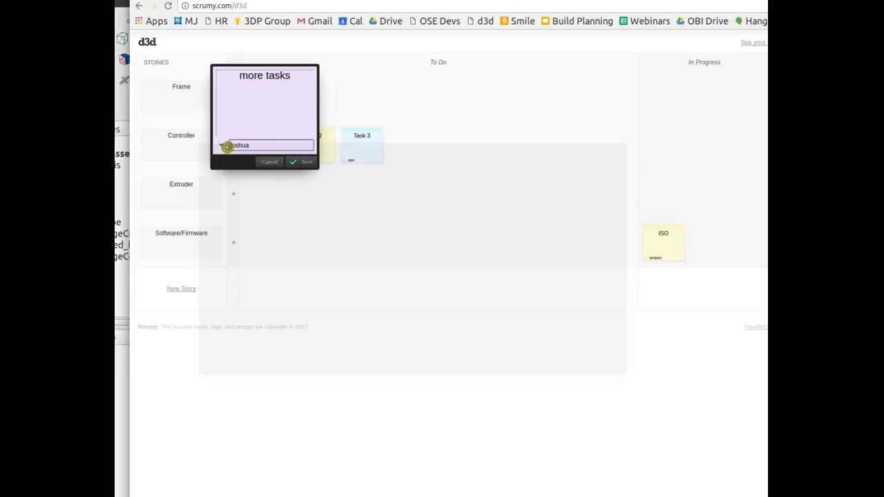
drag(254, 147, 206, 138)
text(marcin)
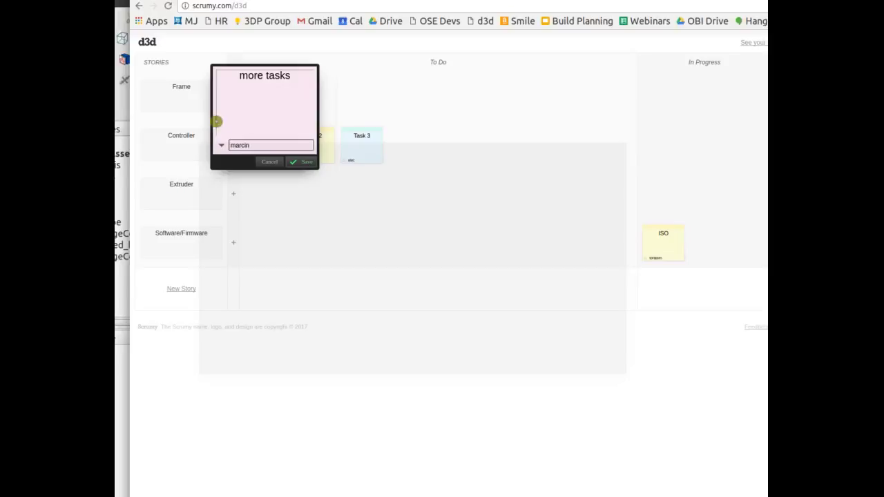
click(253, 84)
key(BackSpace)
key(BackSpace)
key(BackSpace)
key(BackSpace)
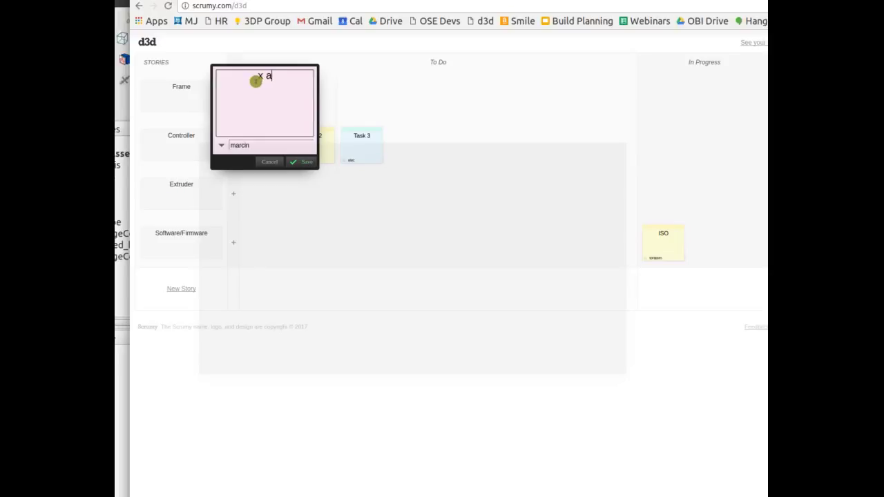
text(x axis build instructions)
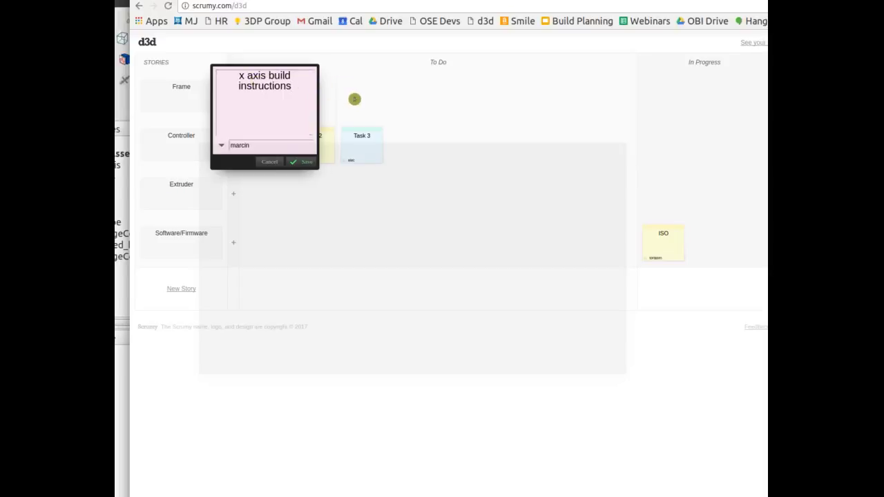
click(353, 101)
Change the Frame story's "more tasks" card to "x axis build instructions", enter the new assignee's first name and save it.
click(279, 101)
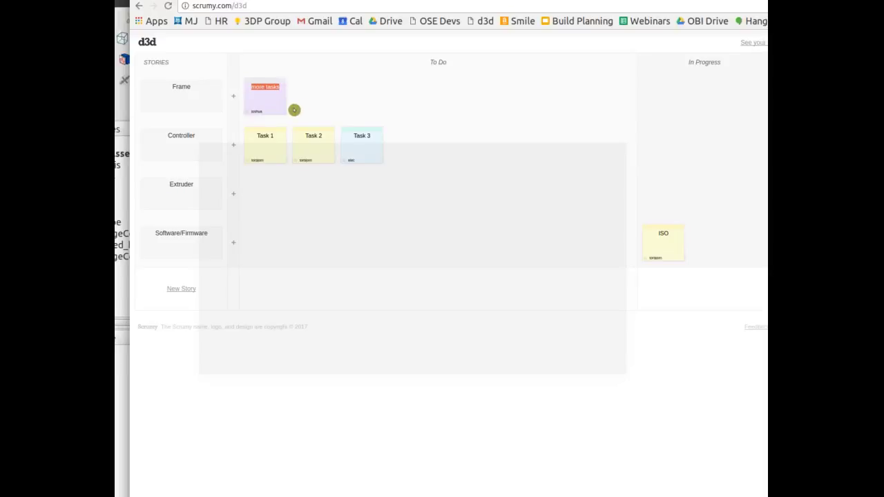
click(274, 99)
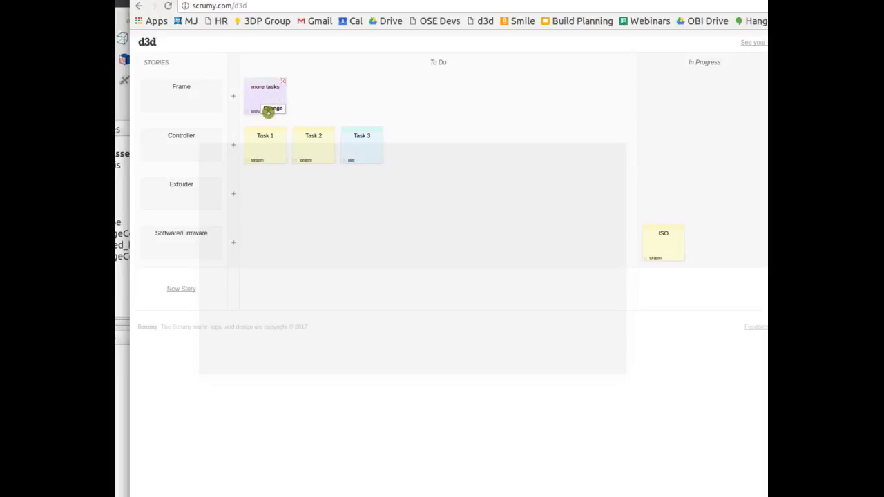
click(268, 109)
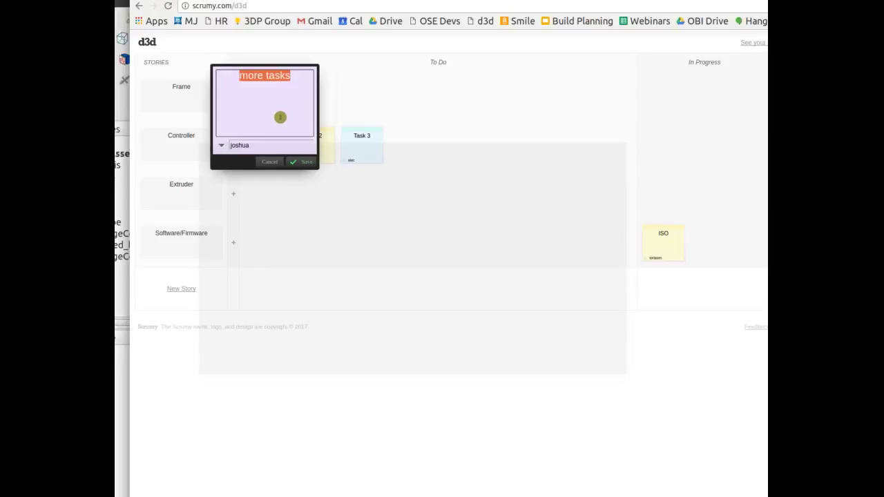
text(Z)
text( axis)
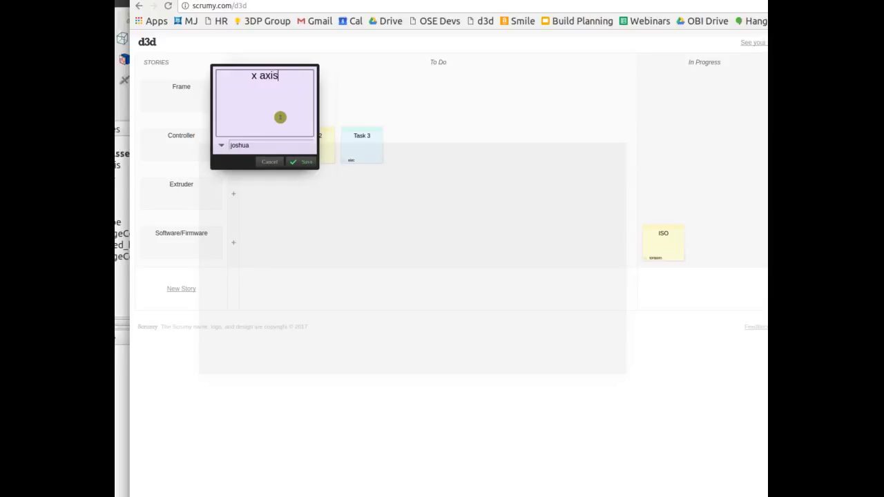
text( build inst)
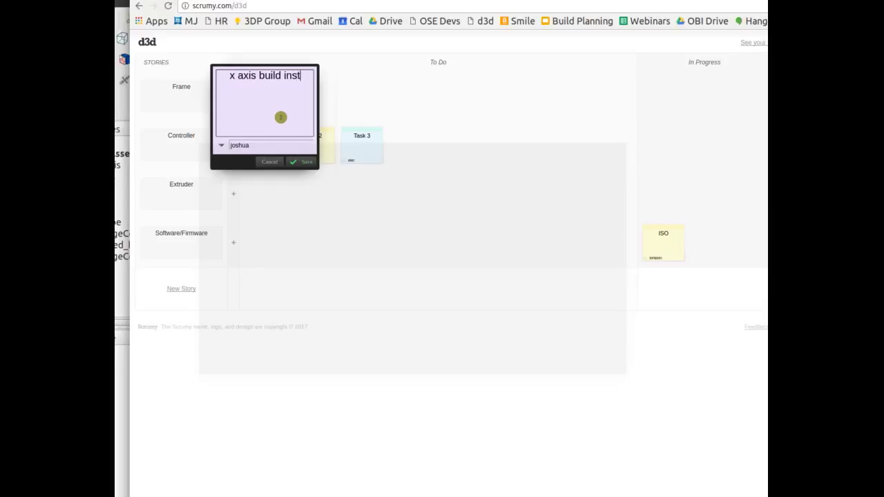
text(ructions)
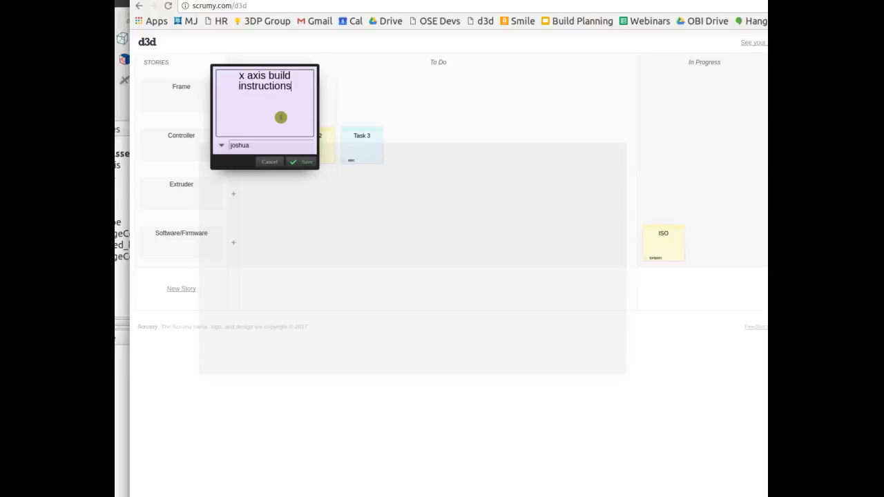
click(234, 145)
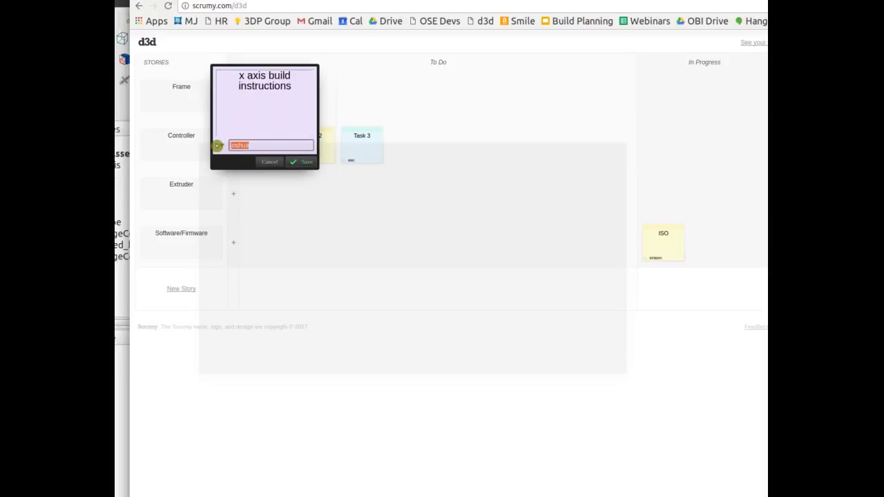
text(marcin)
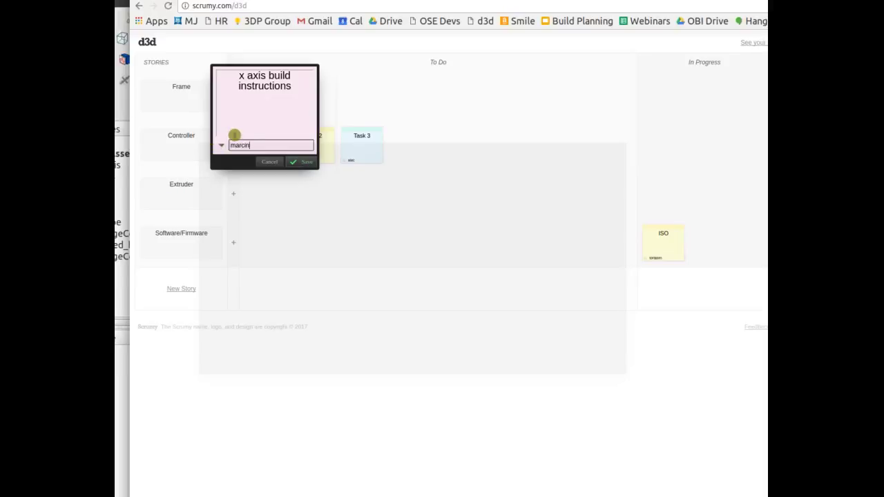
click(302, 162)
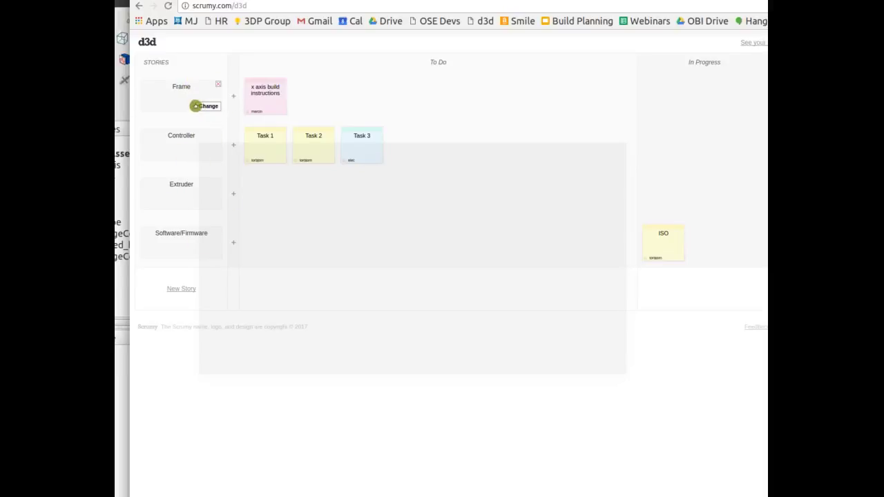
Rename the Frame story as "March 13".
click(207, 107)
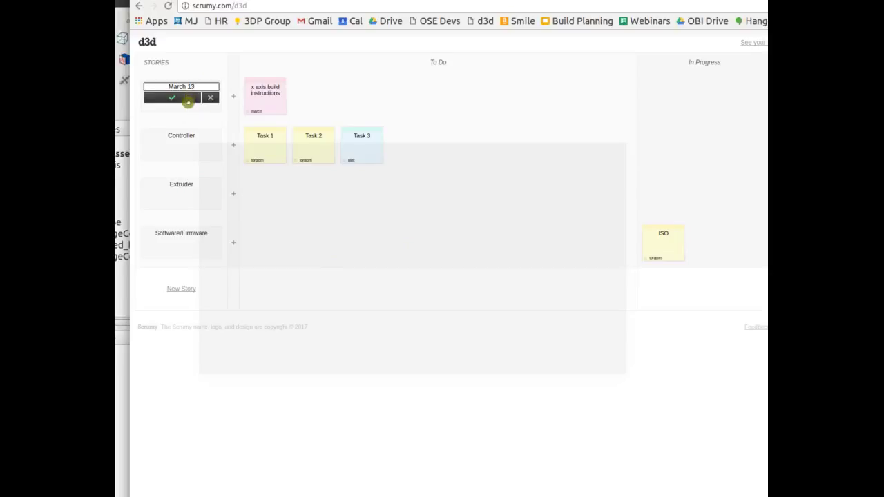
click(189, 96)
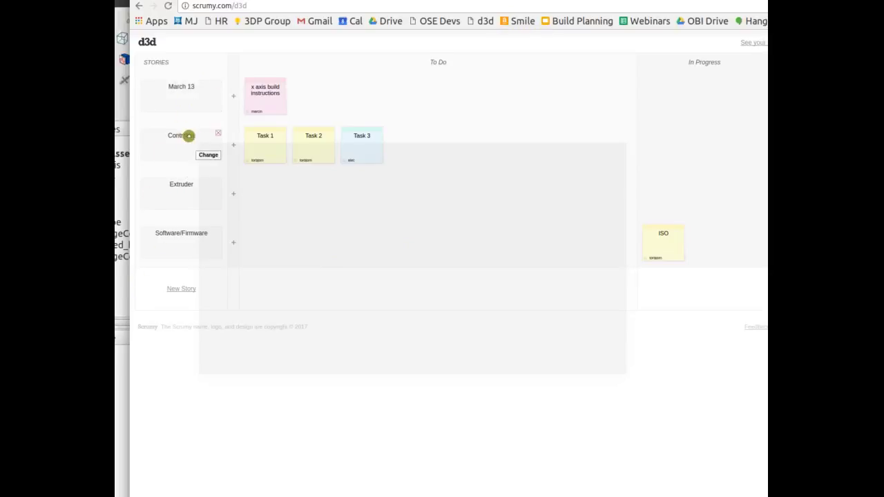
Start a new To Do card in the March 13 story with a team member's first name and "Y1 axis instructional".
mouse_move(278, 100)
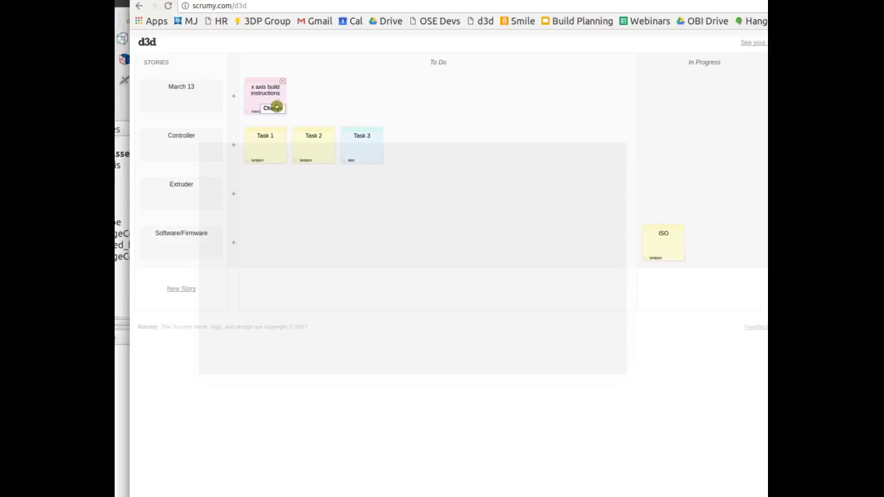
click(234, 98)
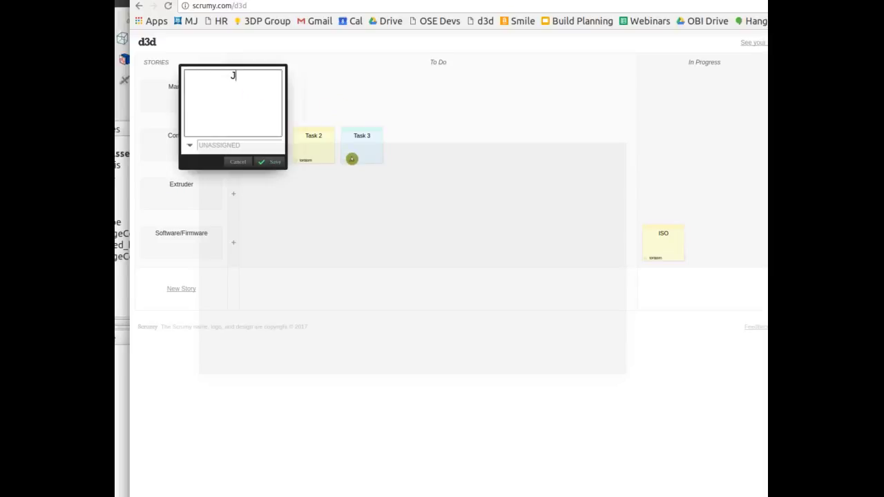
text(Jose - Y1 axs)
key(BackSpace)
text(is a)
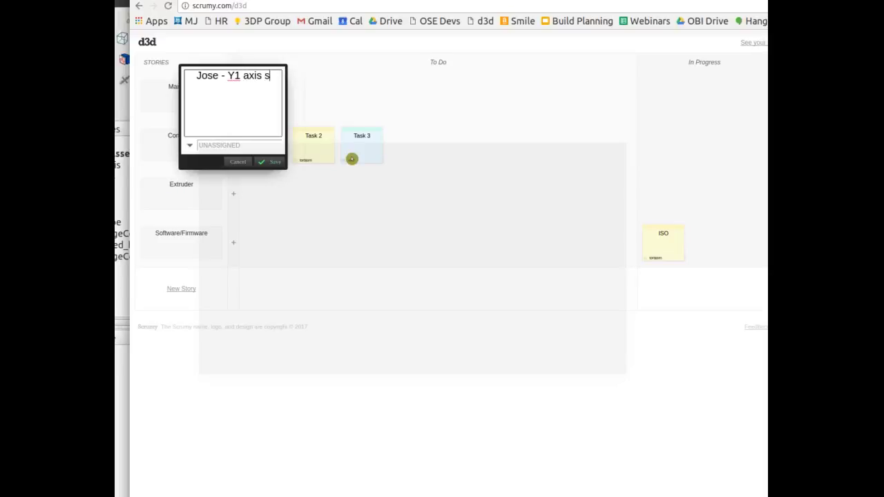
key(BackSpace)
key(BackSpace)
text(instructional)
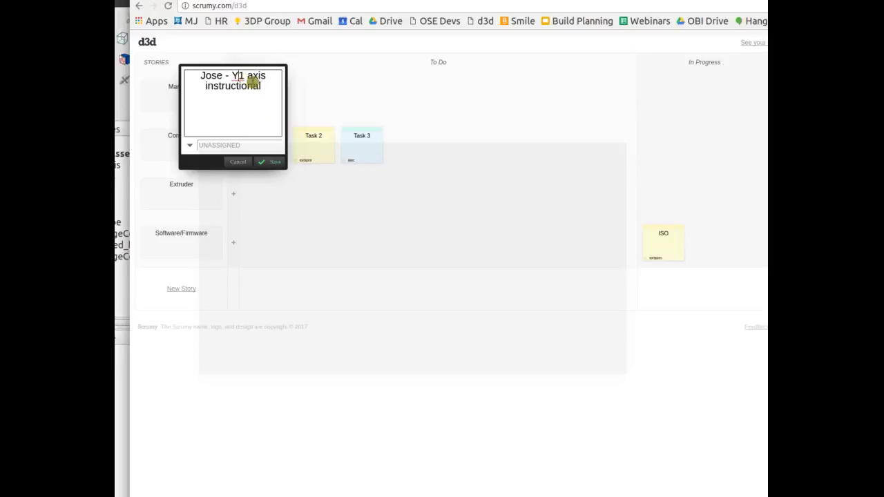
Extend the new card's text to cover "Y1 + Y2 axis instructional", enter the assignee's first name and save it.
click(247, 75)
text(+ )
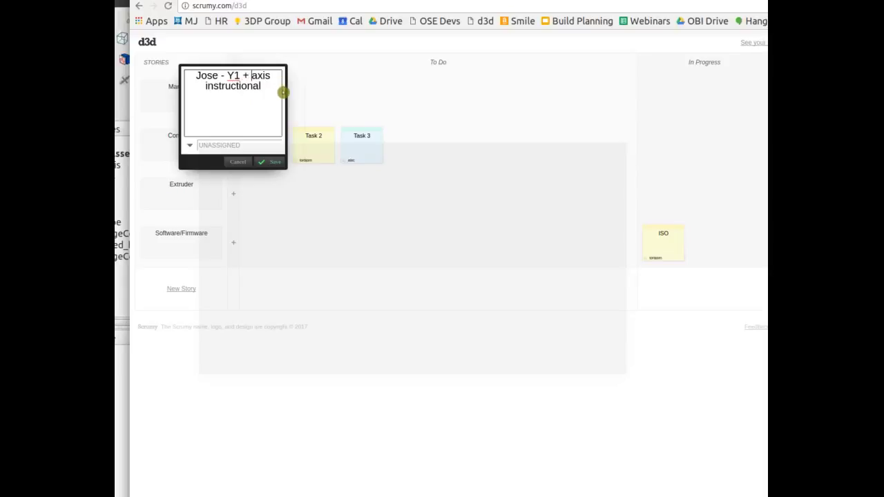
text(Y2)
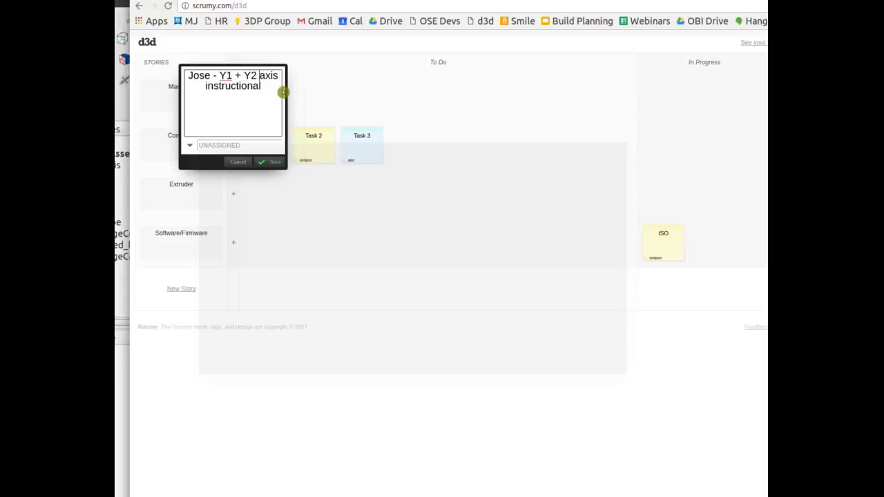
click(240, 148)
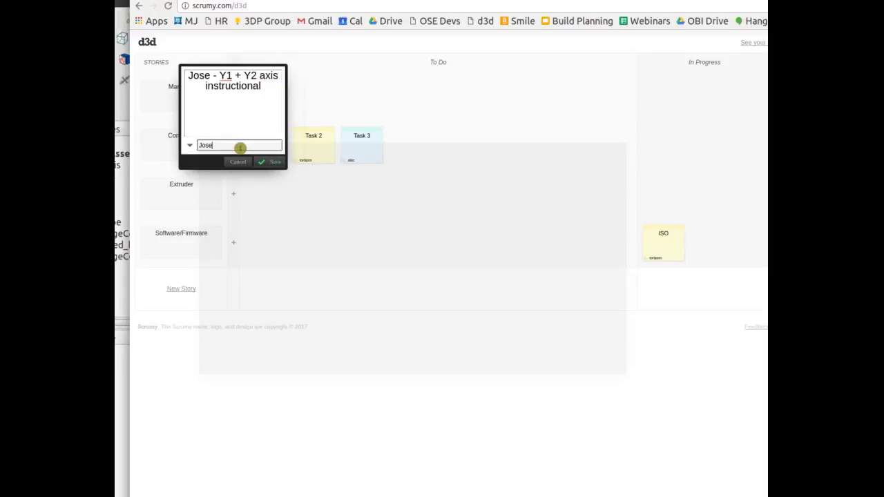
text(Jose)
key(Return)
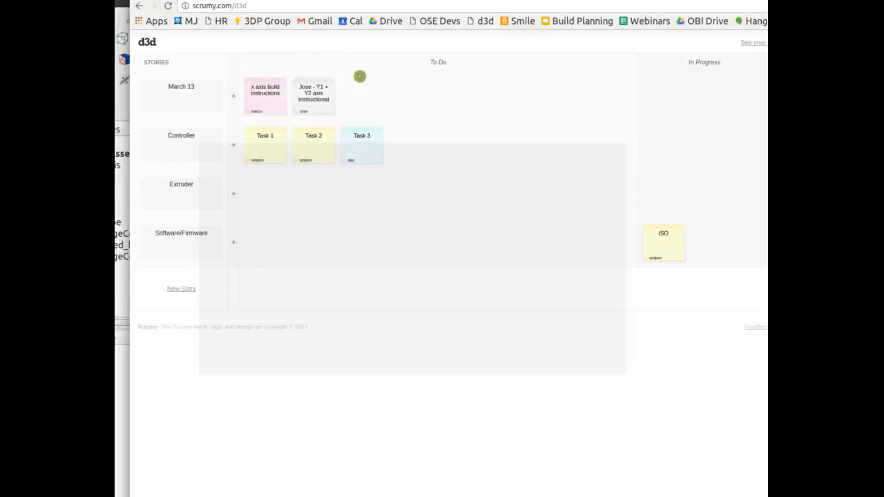
mouse_move(442, 1)
mouse_down()
mouse_move(458, 20)
mouse_move(447, 0)
mouse_up()
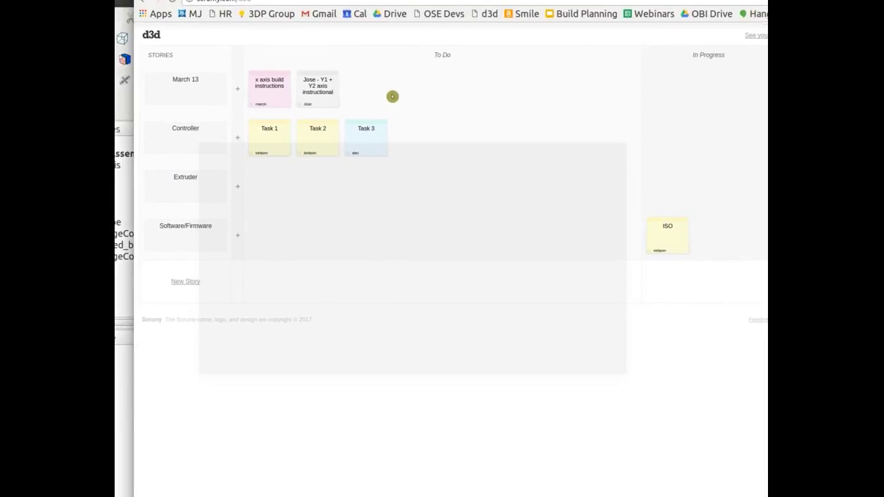
mouse_move(191, 128)
mouse_move(257, 109)
mouse_move(279, 144)
mouse_move(383, 140)
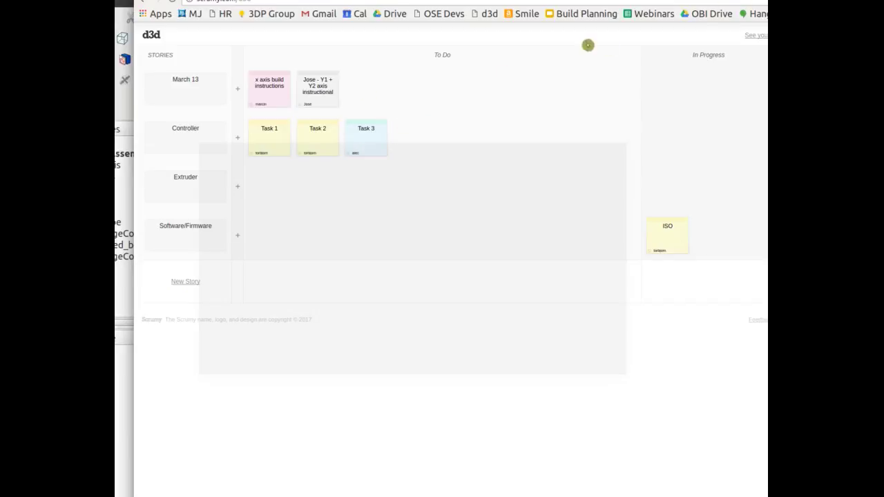
Add a "Frame Instructional" card to the March 13 story, enter the assignee's first name and save it.
click(237, 89)
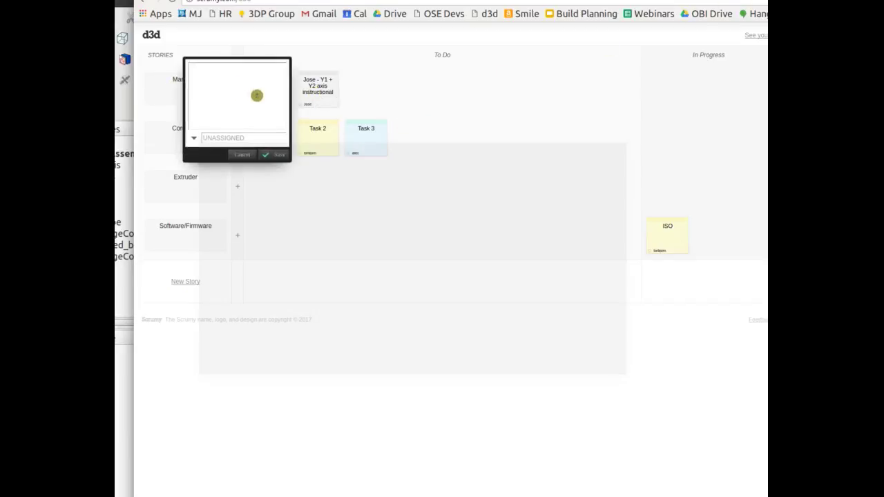
click(235, 135)
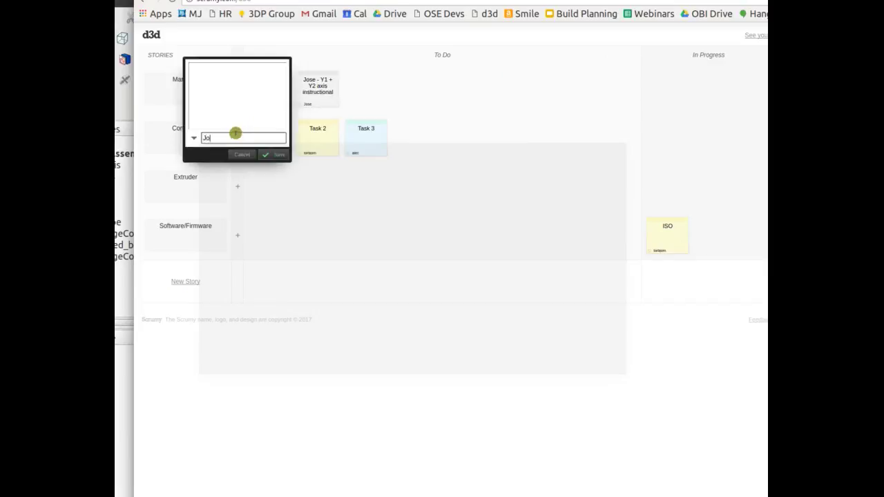
text(Jonathan)
click(196, 98)
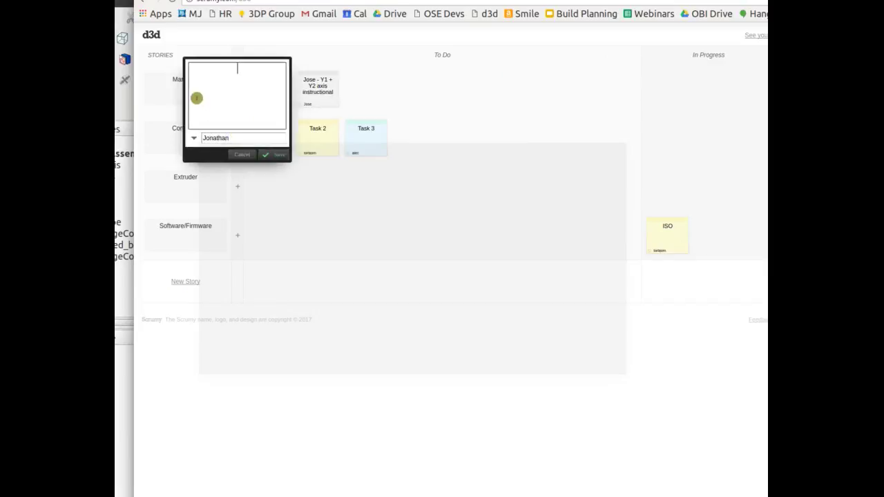
text(Frame In)
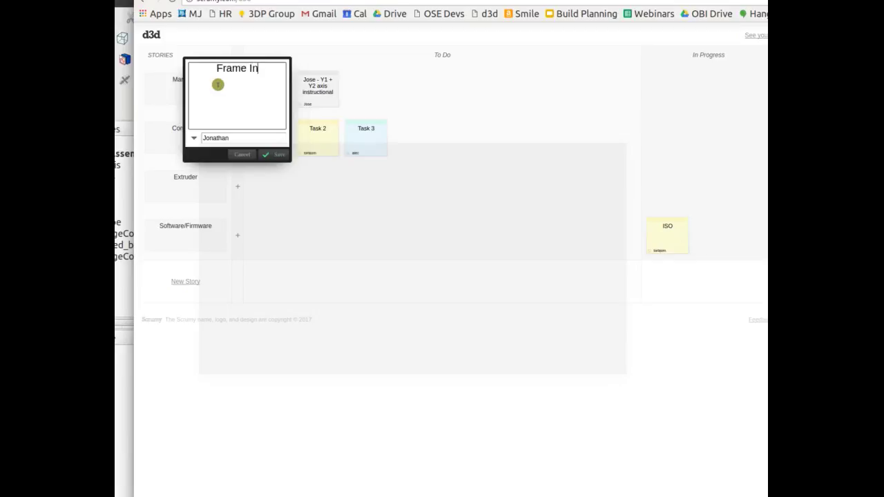
text(structional)
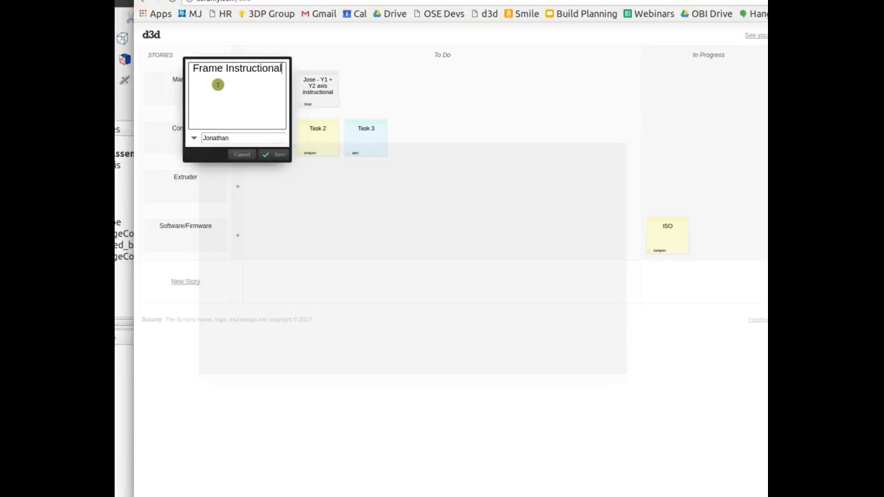
click(276, 154)
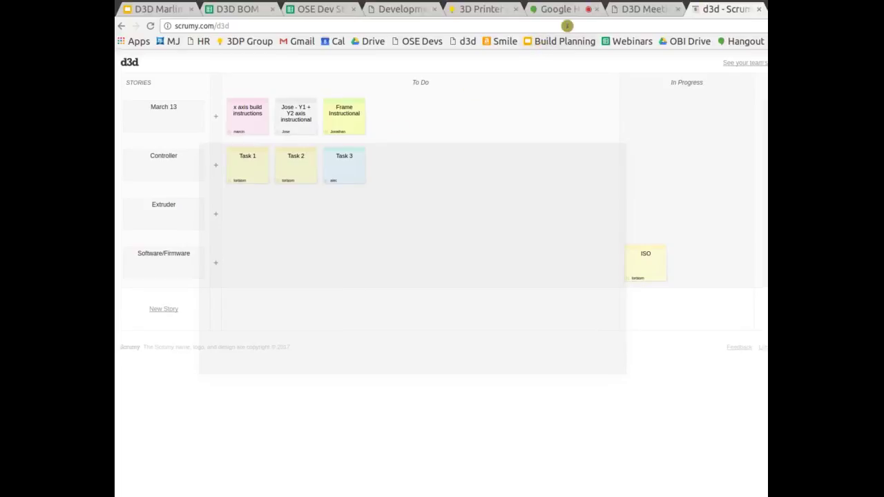
Reload the board and delete the Task 3 and Task 2 cards from the Controller story.
click(150, 25)
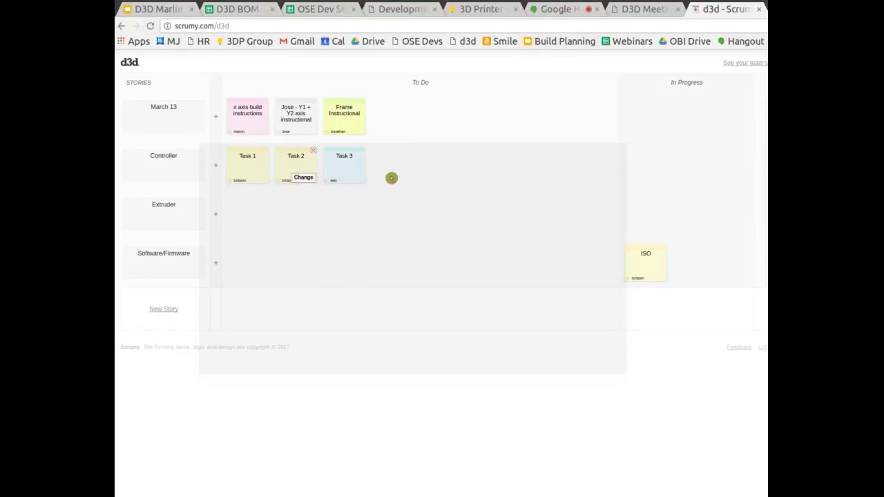
click(362, 153)
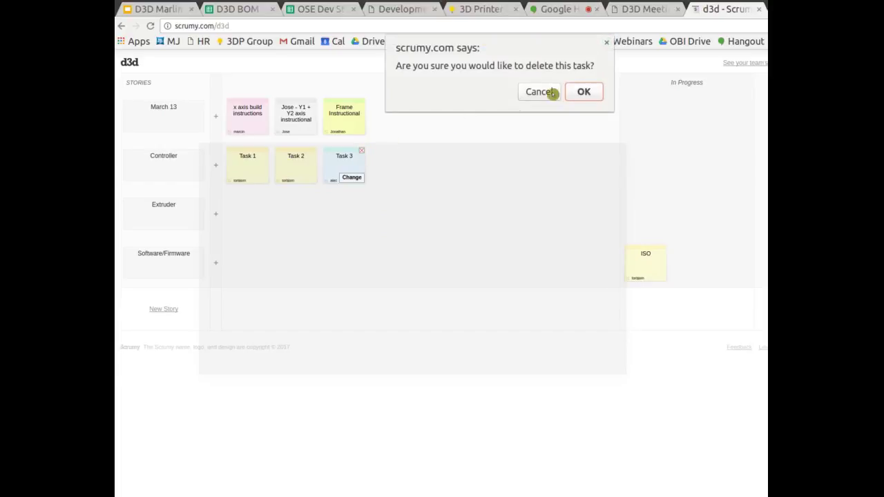
click(584, 92)
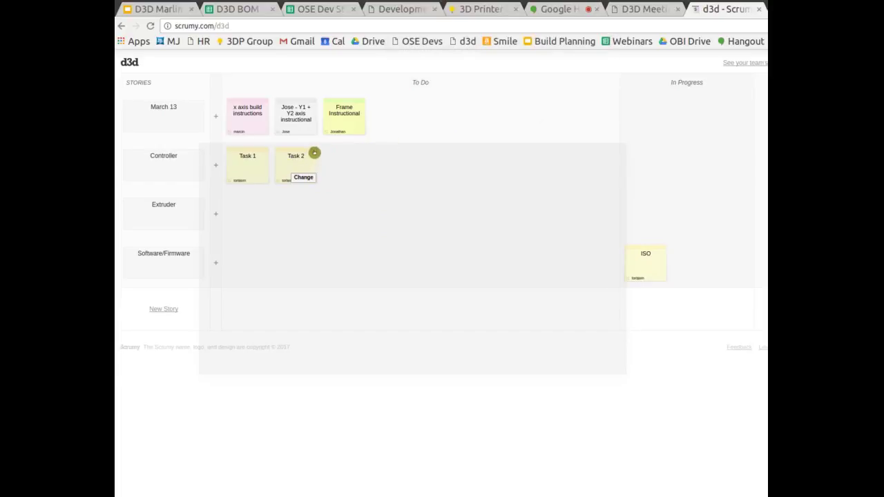
click(312, 150)
click(592, 110)
Check the Hangouts call, return to the d3d board and add an "Extruder" card to March 13 with the assignee's first name.
click(552, 9)
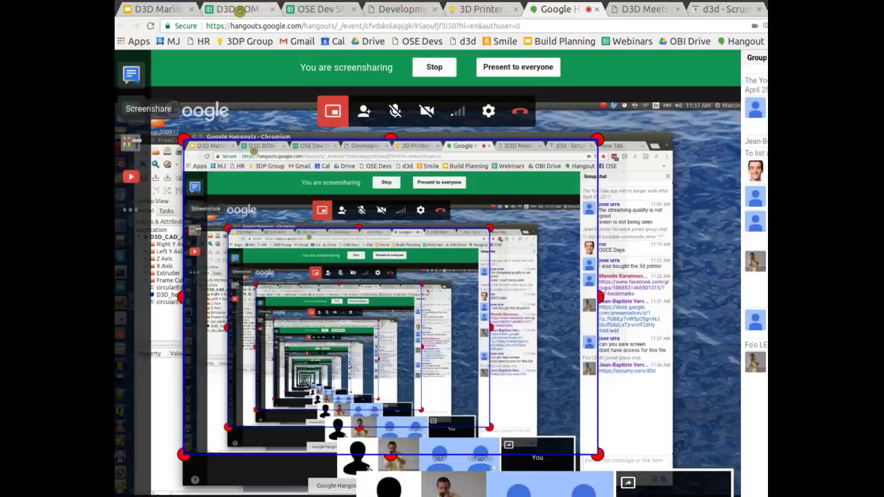
click(718, 9)
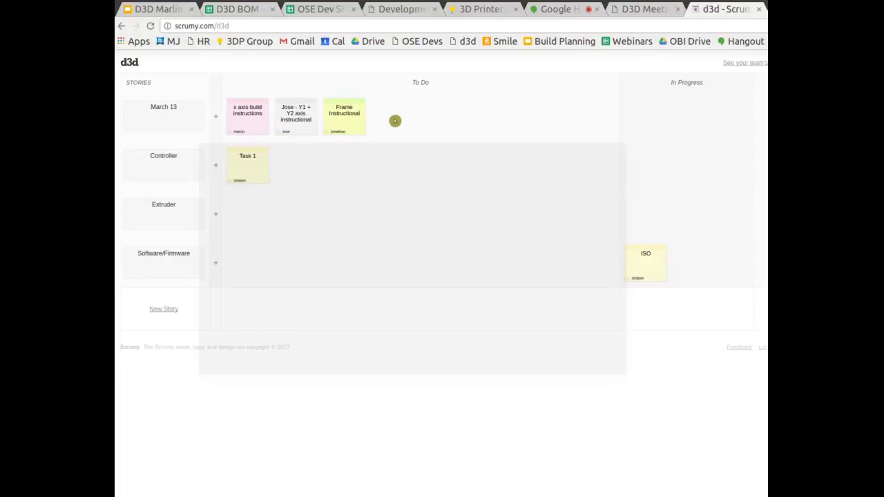
click(216, 114)
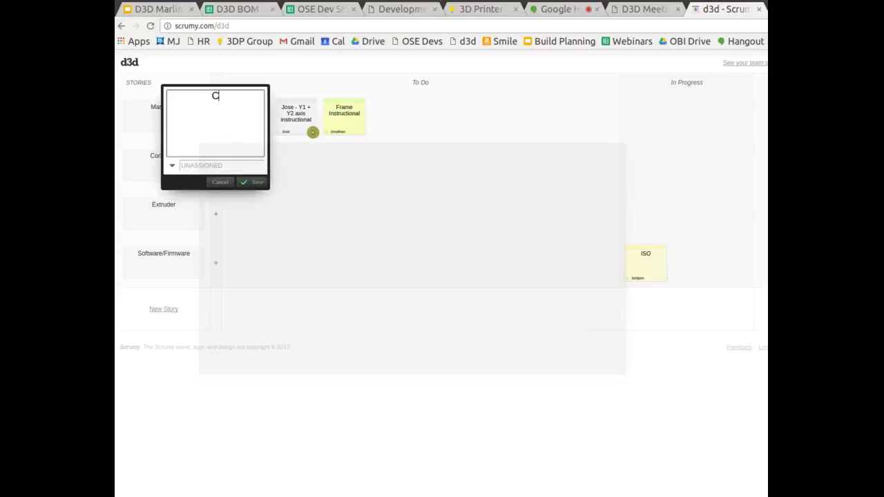
text(Cedi)
key(BackSpace)
key(BackSpace)
text(Extruder)
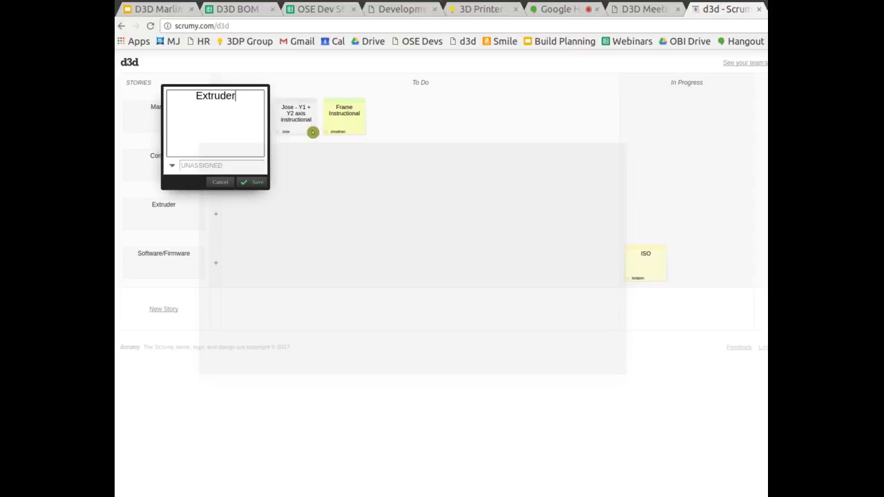
click(239, 168)
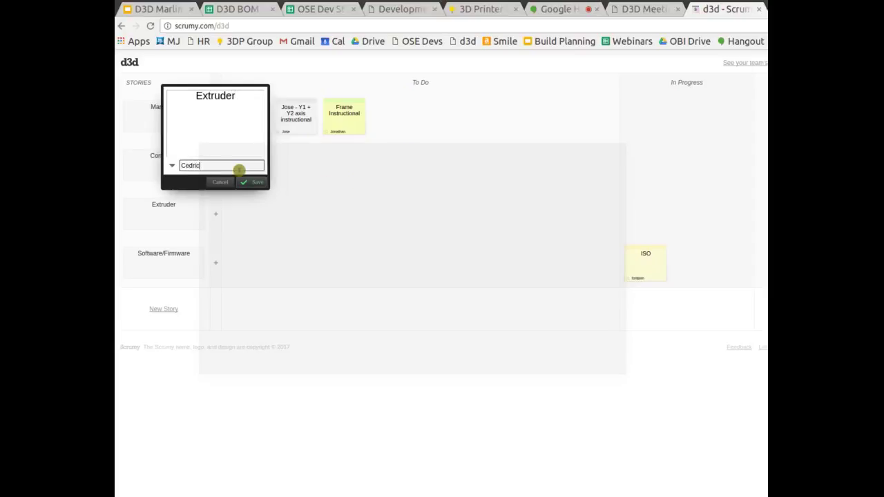
text(Cedric)
click(251, 181)
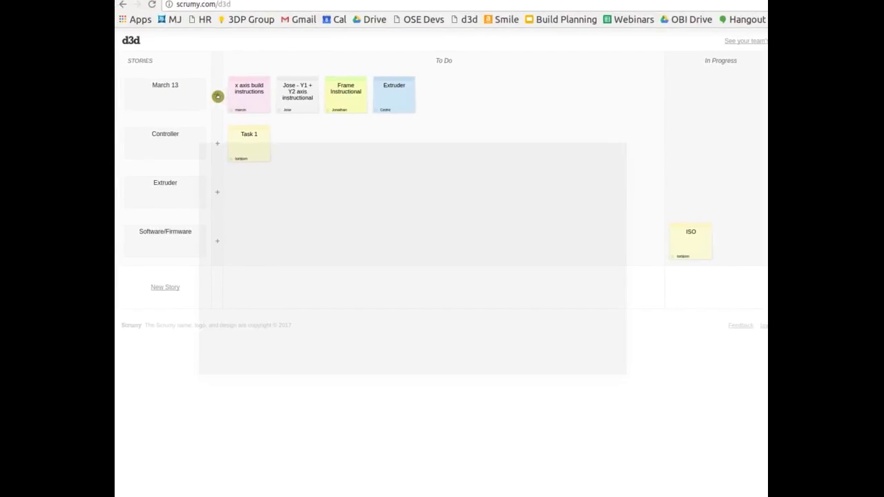
Add a "Z axis" card to the March 13 story, enter the assignee's first name and save it.
click(217, 97)
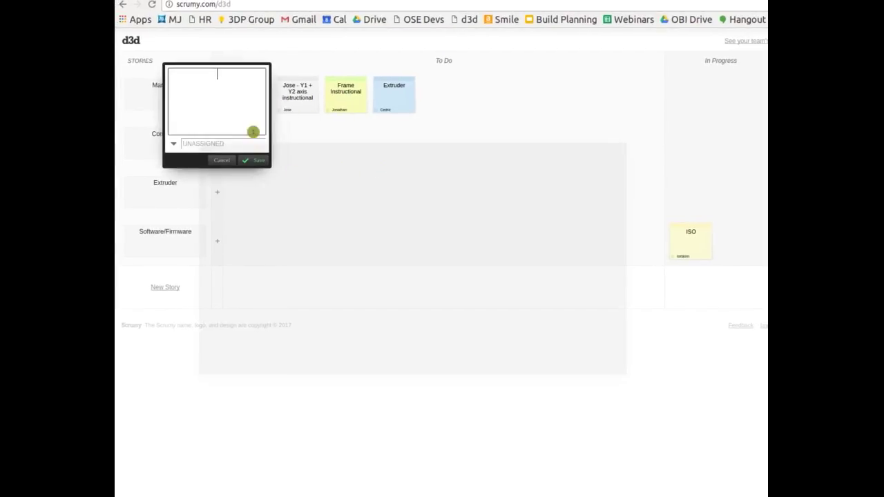
text(Z axis)
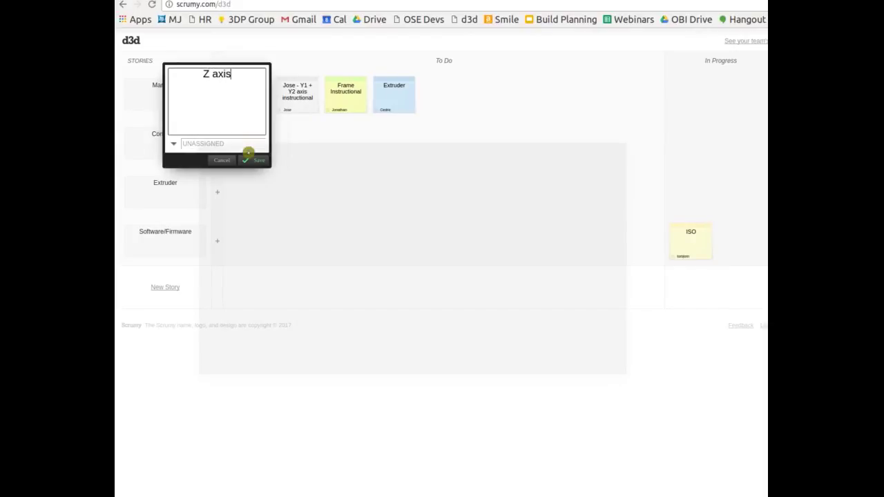
click(243, 143)
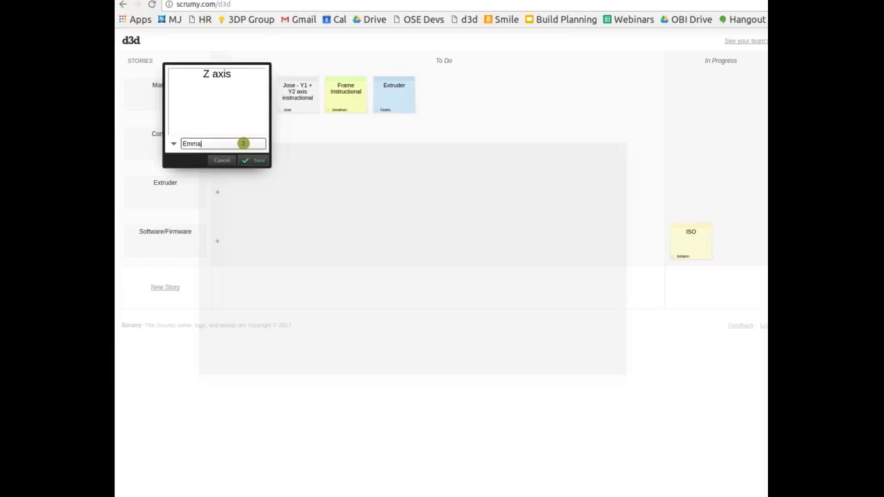
key(Return)
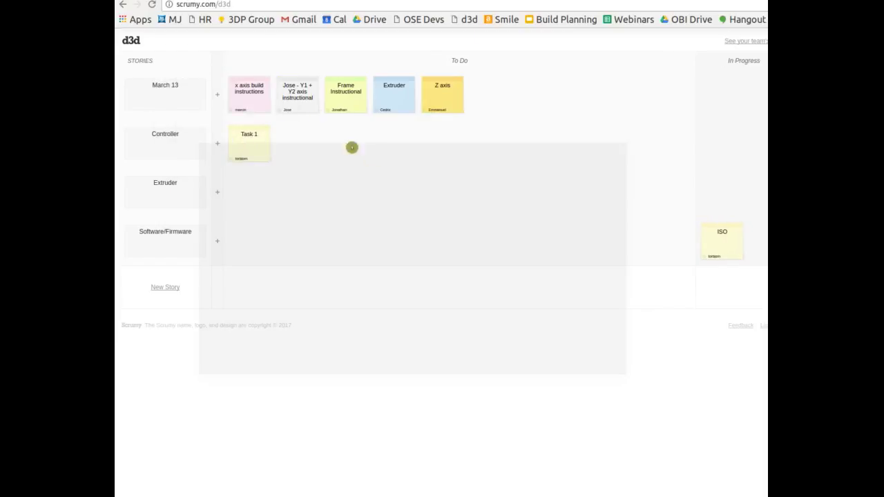
Change the March 13 story's "belt clips" card to "Belt -Tightening Instruction" and save it unassigned.
drag(155, 6, 165, 20)
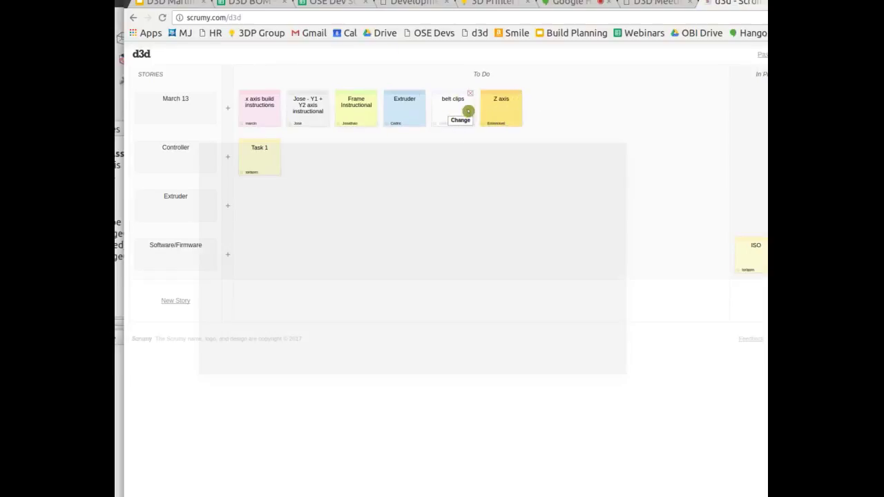
mouse_move(457, 118)
click(460, 122)
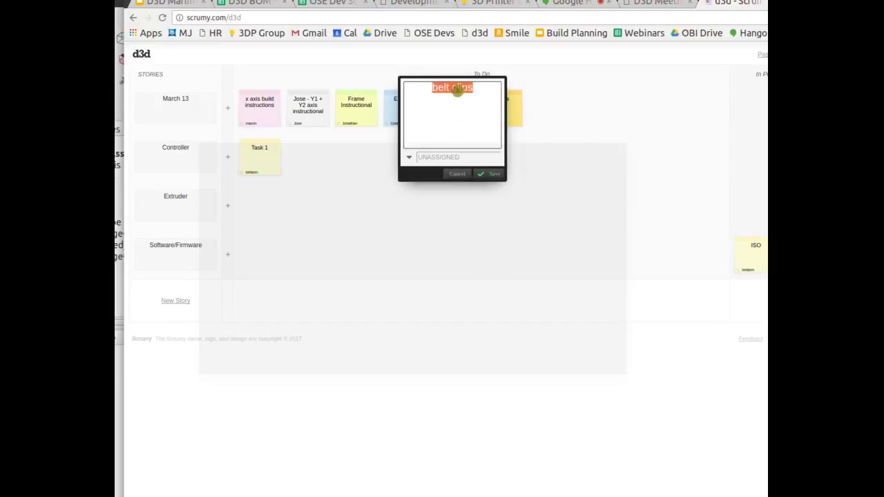
text(Belt)
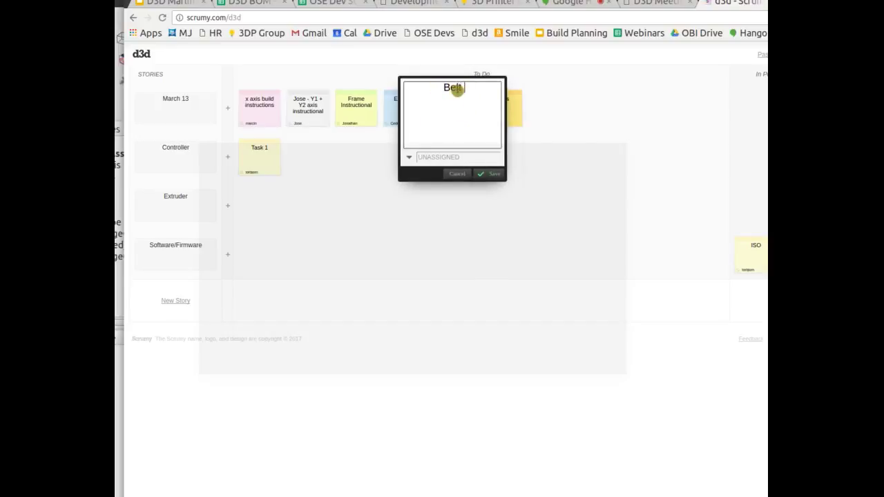
text( - Tightening Instru)
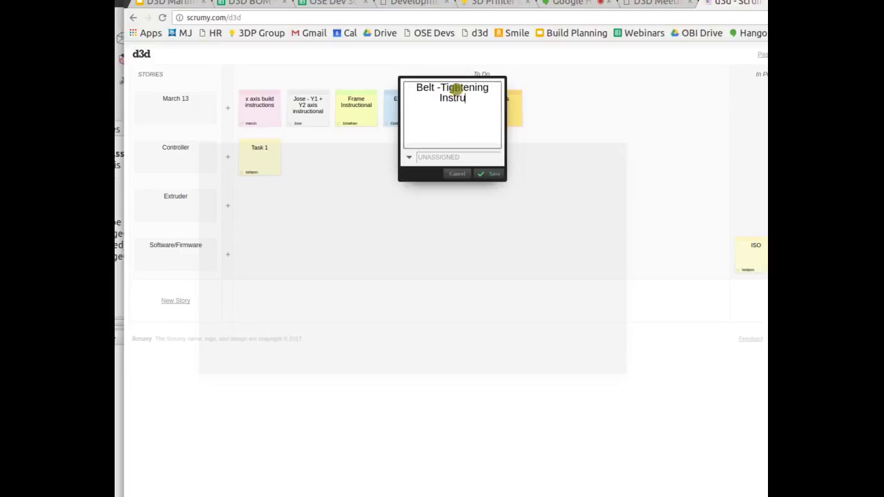
text(ction)
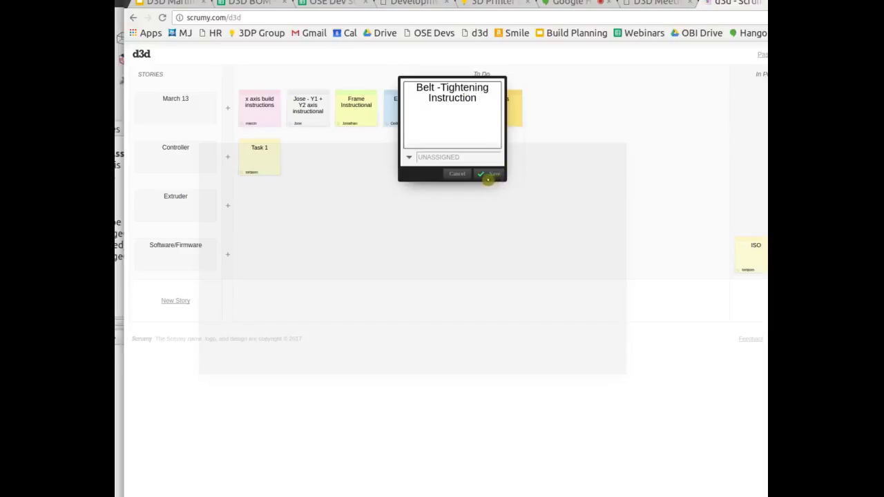
click(487, 174)
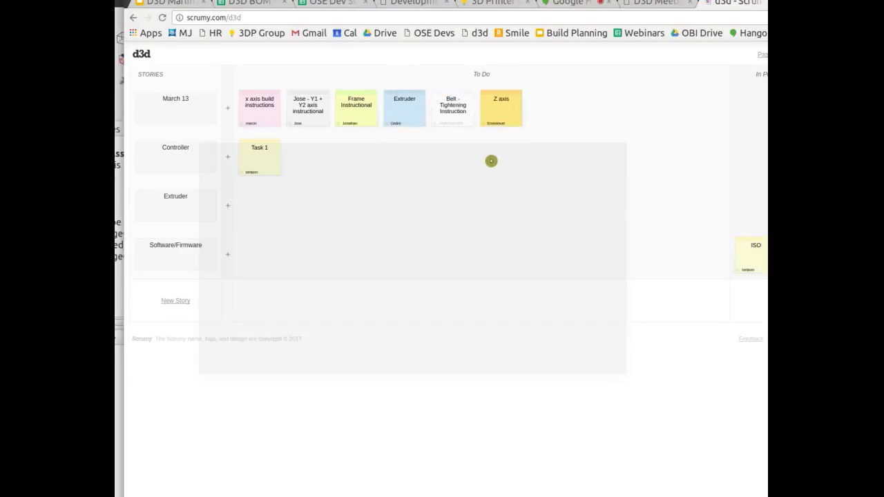
Reload the board and add an "Infographic" card to the March 13 story with the assignee's first name.
click(162, 17)
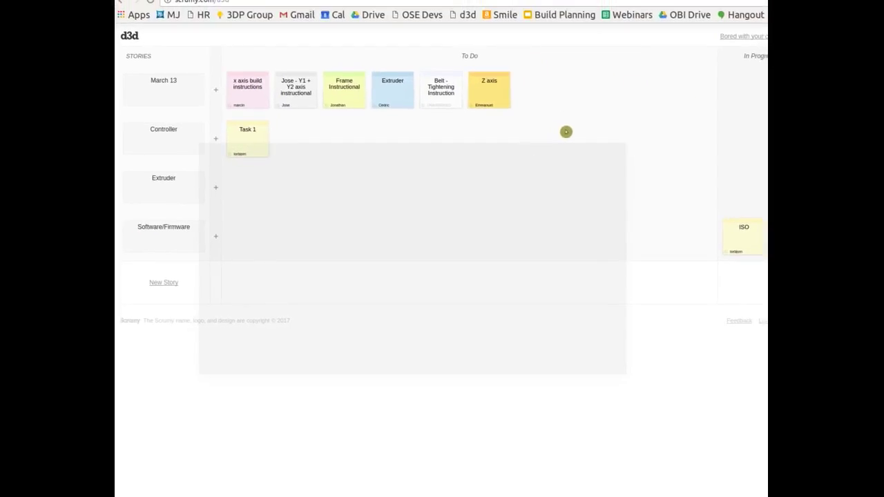
mouse_move(443, 109)
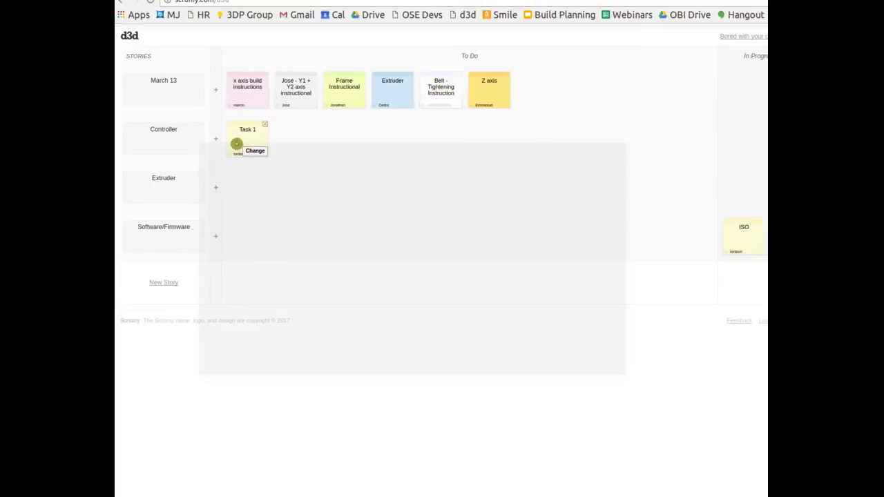
mouse_move(243, 111)
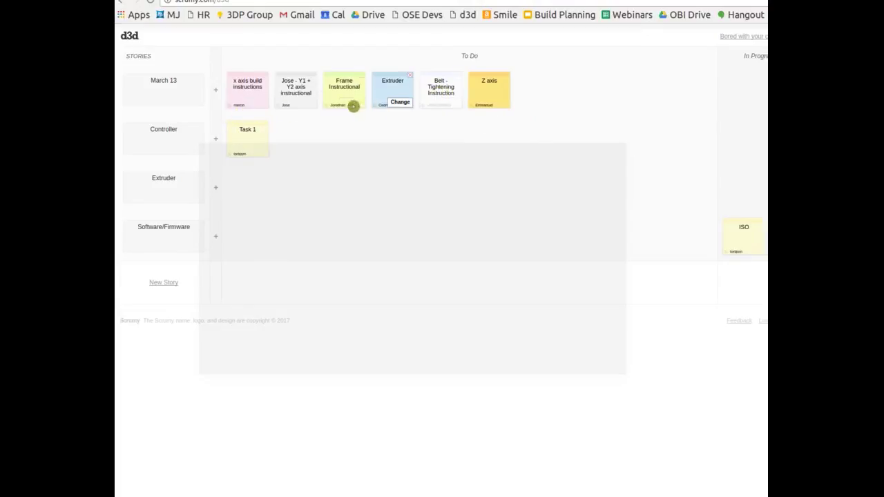
mouse_move(293, 105)
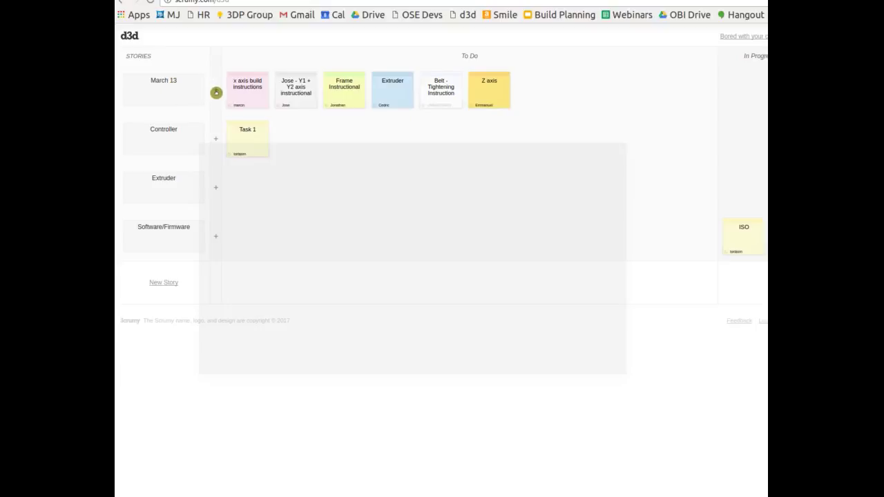
click(215, 92)
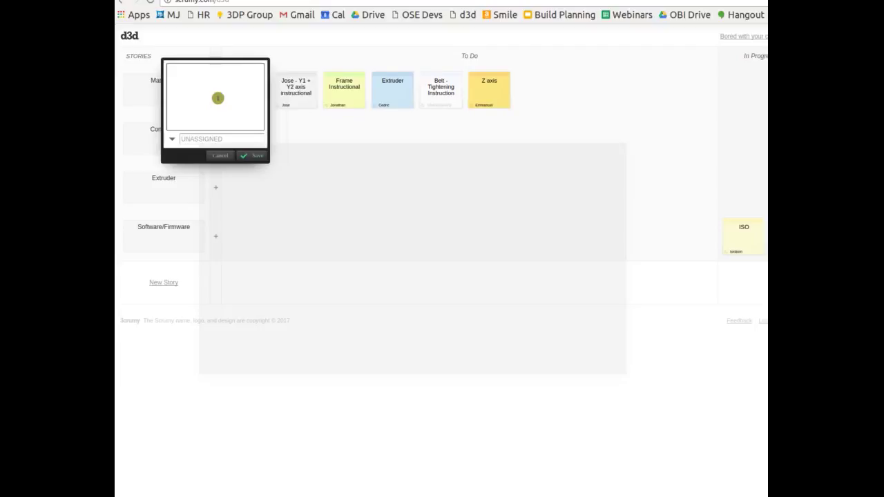
text(graphic)
click(217, 140)
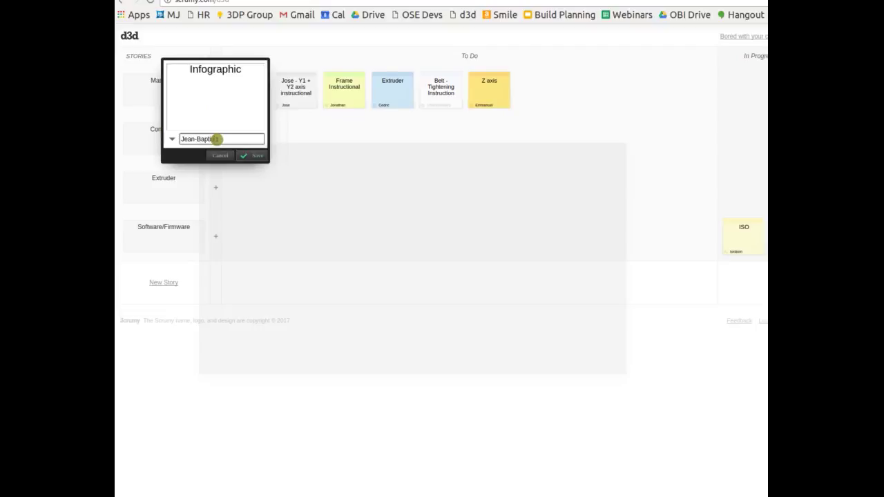
key(Return)
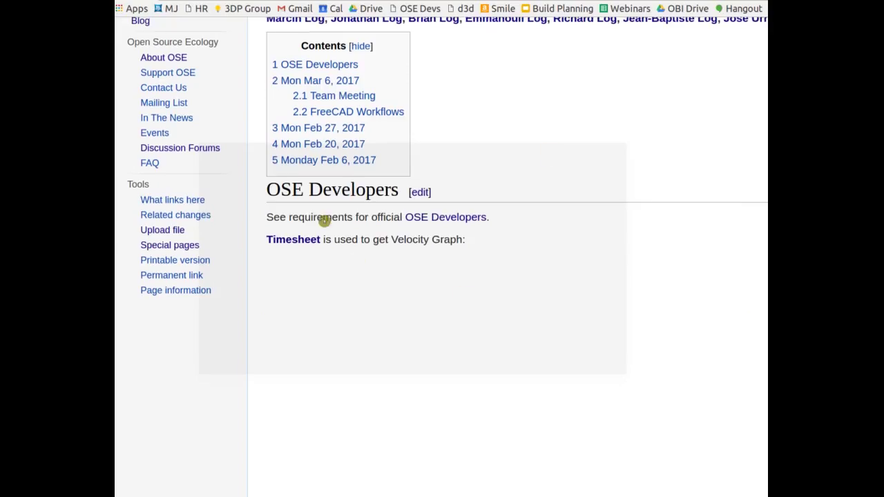
Reload the D3D Meeting Log wiki page and look through its contents list and OSE Developers section.
scroll(325, 221, up, 2)
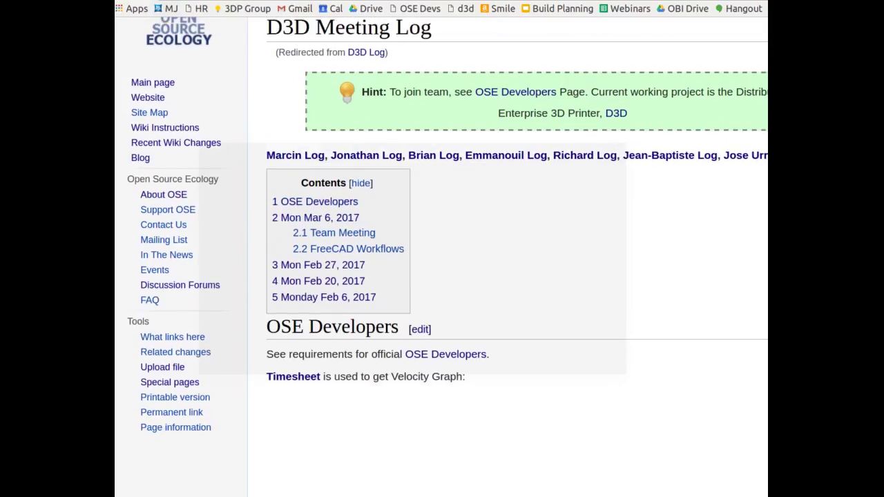
key(F5)
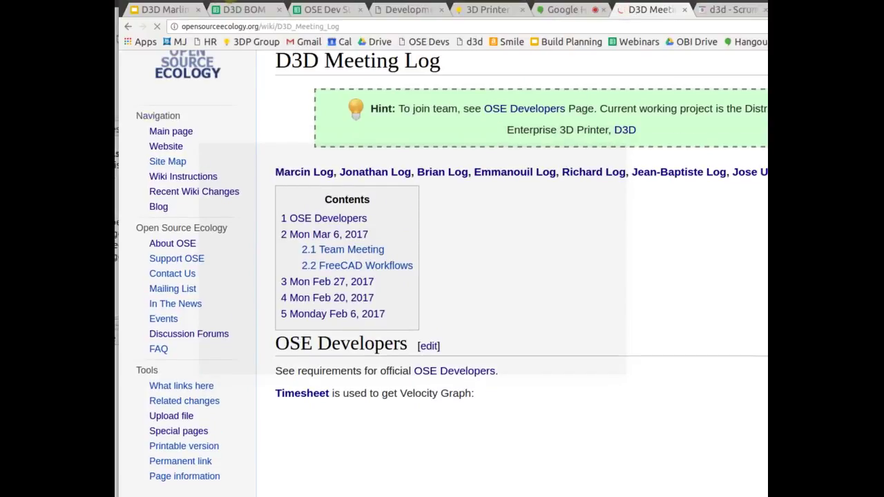
scroll(481, 274, down, 4)
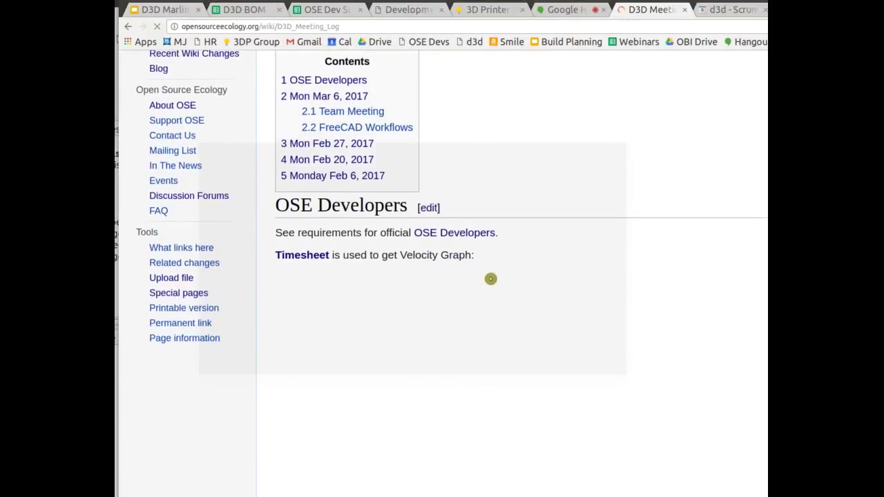
scroll(491, 278, down, 1)
scroll(490, 279, up, 1)
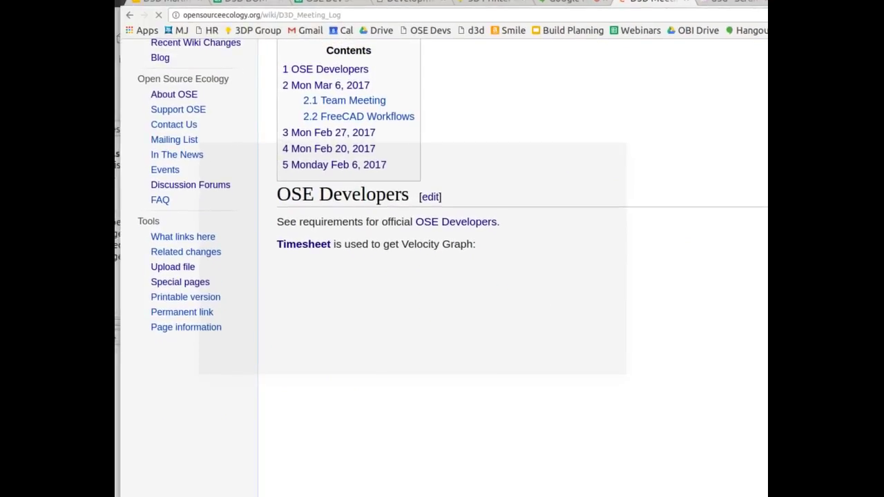
scroll(452, 268, down, 4)
scroll(452, 268, up, 5)
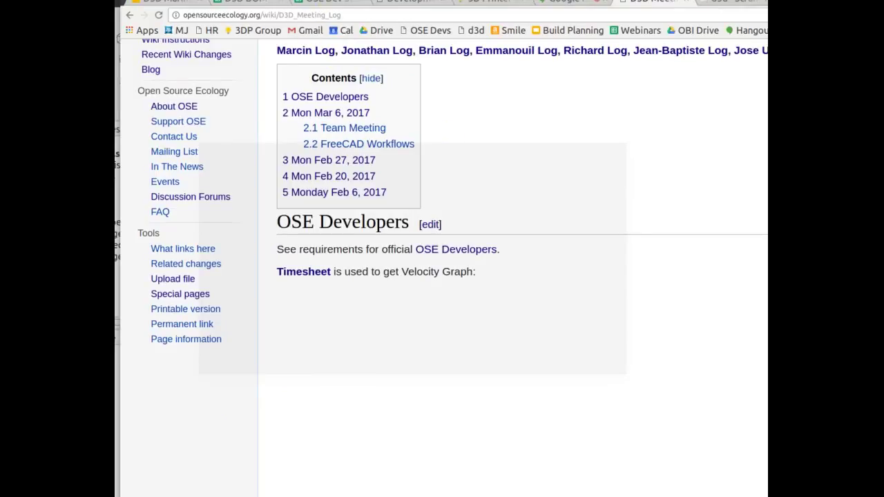
key(alt+Tab)
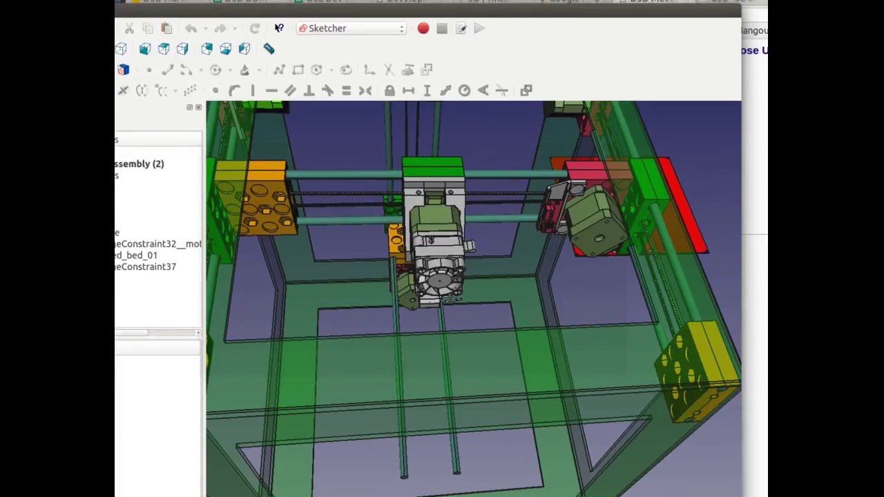
click(642, 2)
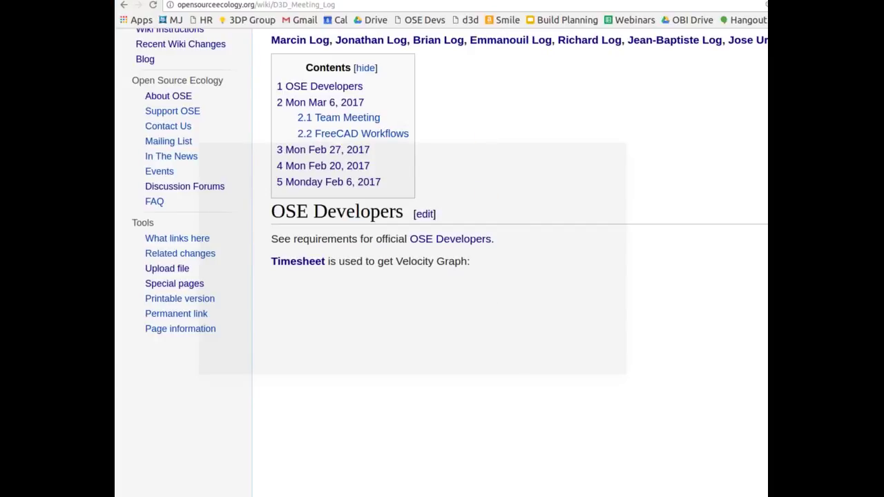
Open the infographic assignee's wiki log in a new tab and examine its reference links, D3D Team Logs and D3D Links.
key(ctrl+shift+Tab)
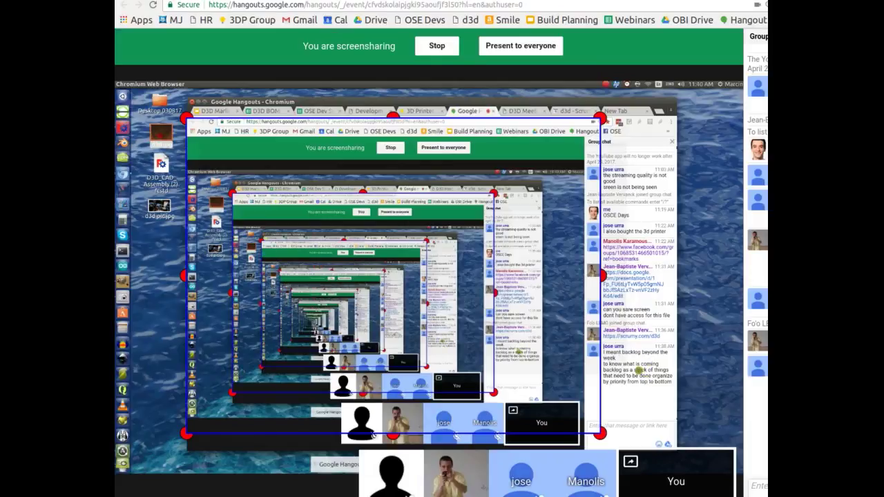
key(ctrl+t)
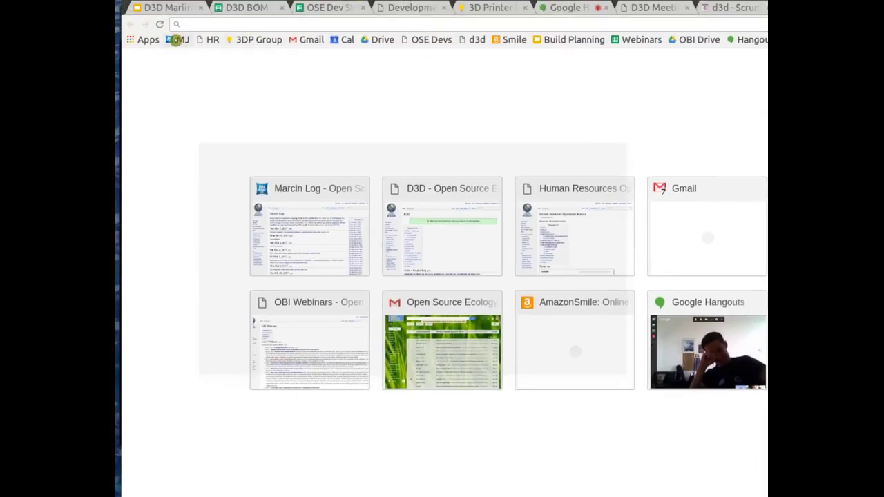
click(178, 40)
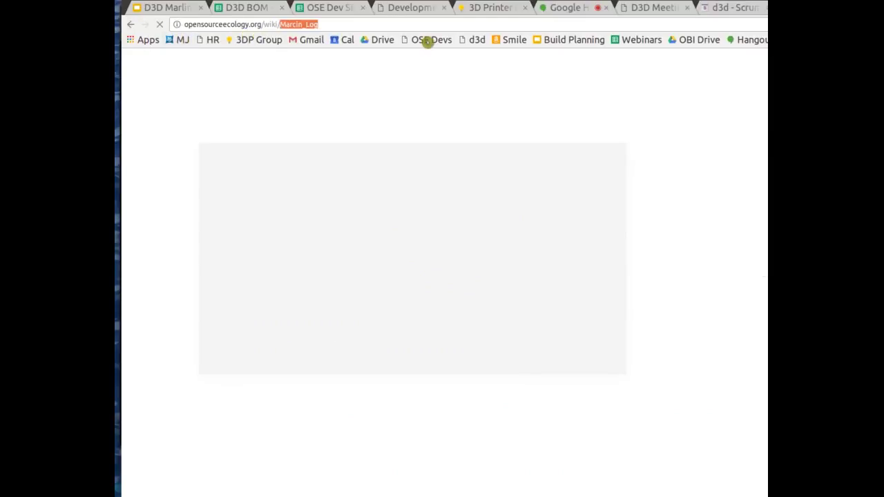
text(Jean-Baptiste)
key(Return)
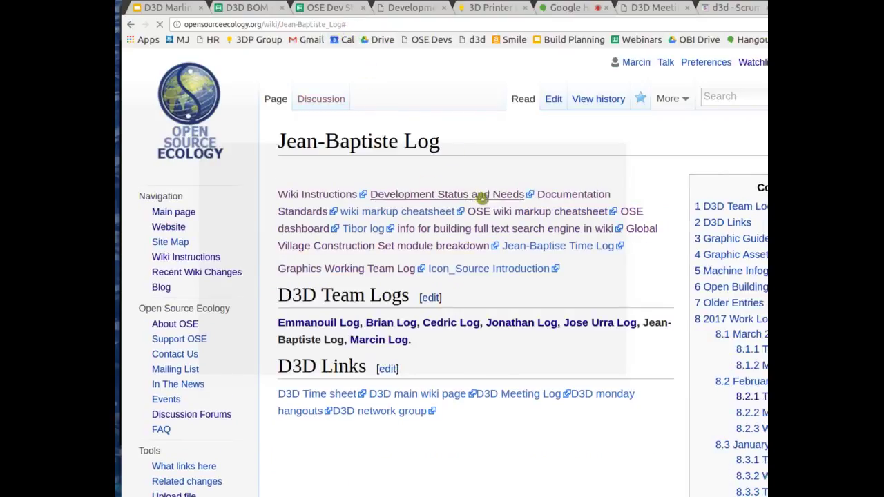
scroll(441, 221, down, 3)
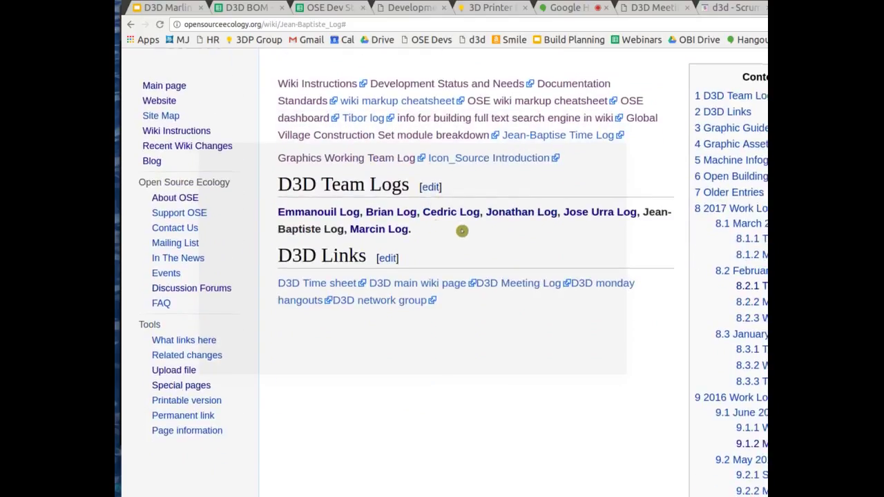
scroll(483, 245, down, 6)
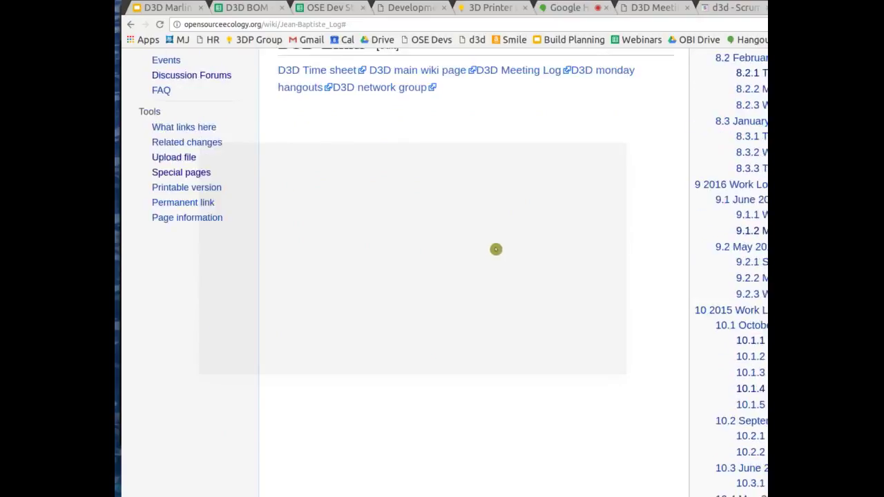
scroll(495, 249, up, 8)
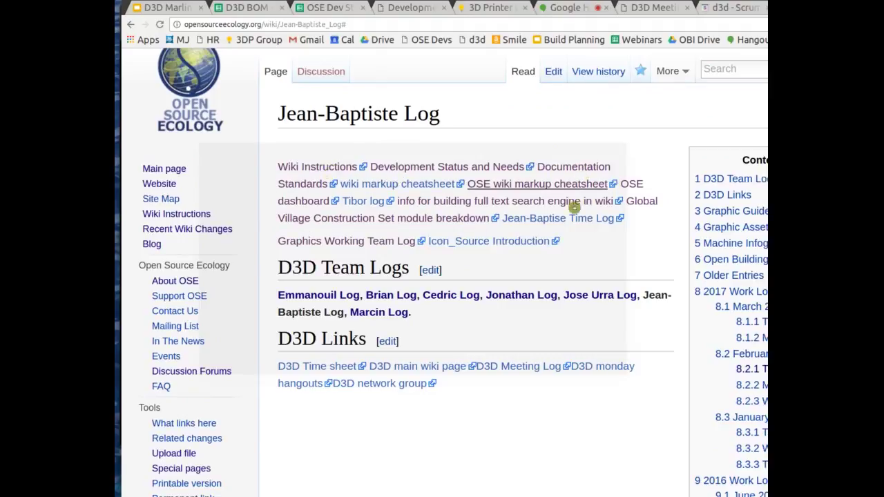
scroll(573, 207, down, 3)
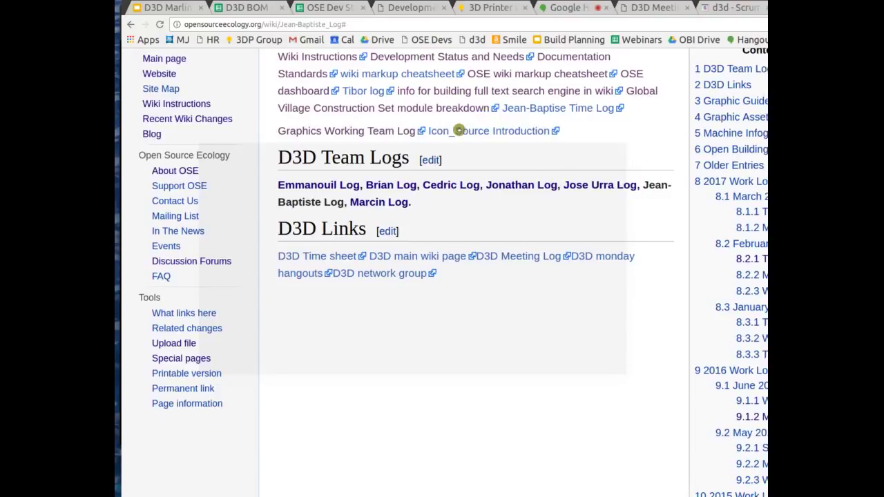
scroll(438, 123, up, 2)
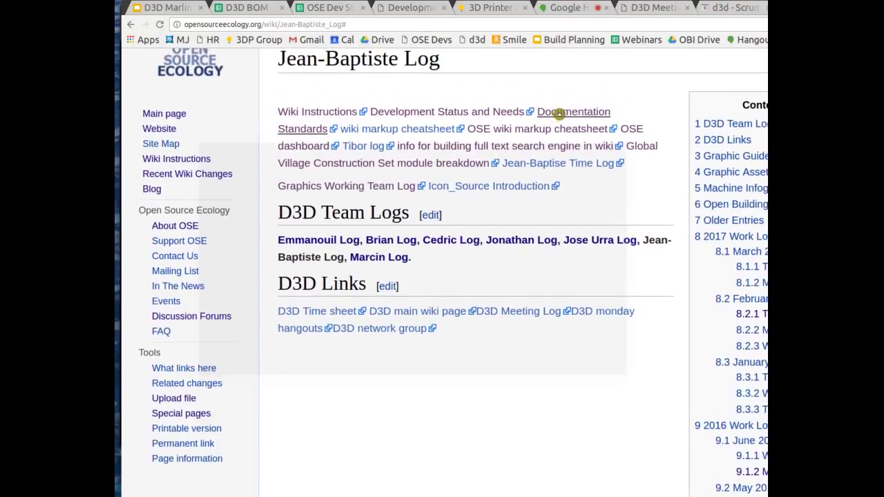
Open the Documentation Standards page linked from the log and look through it down to the User Stories section.
click(557, 112)
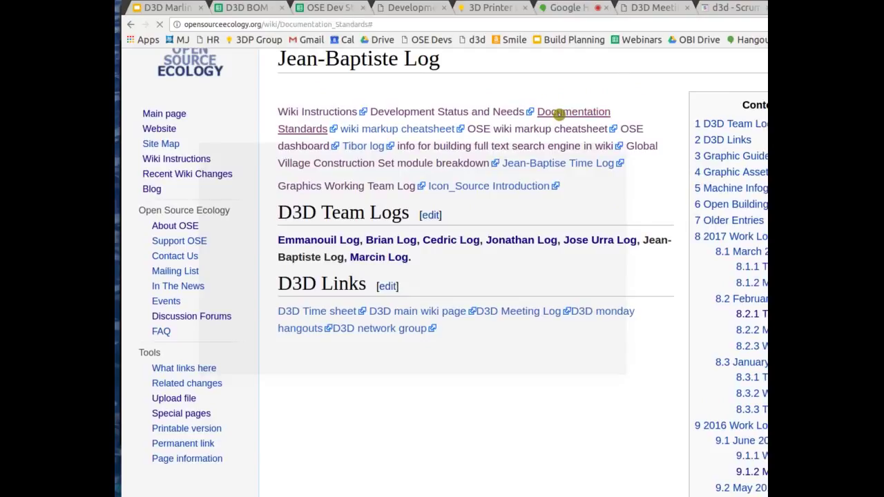
scroll(626, 237, down, 4)
scroll(627, 237, down, 10)
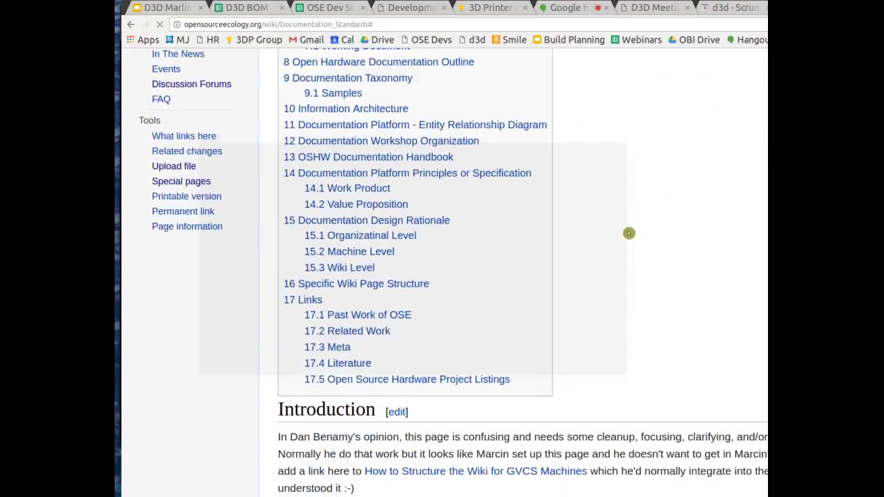
scroll(624, 227, down, 5)
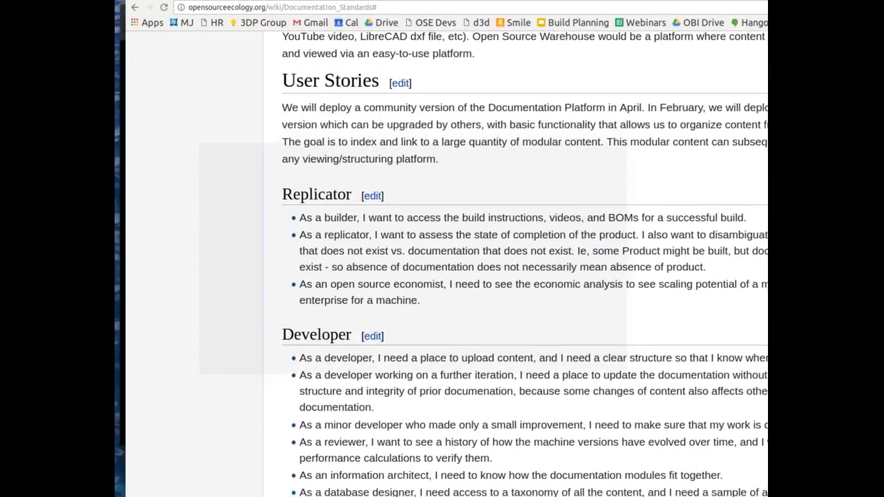
Open the shared presentation link from the Hangouts group chat, switching to the opensourceecology.org account to request access.
click(567, 5)
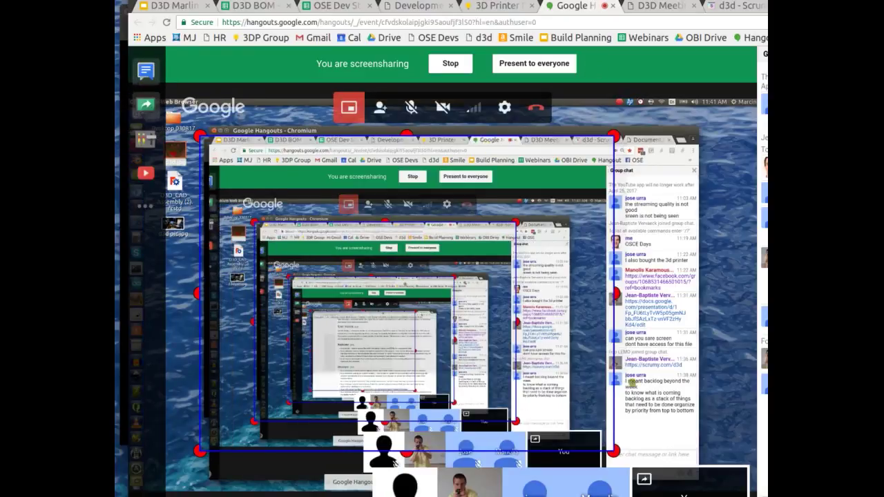
click(661, 308)
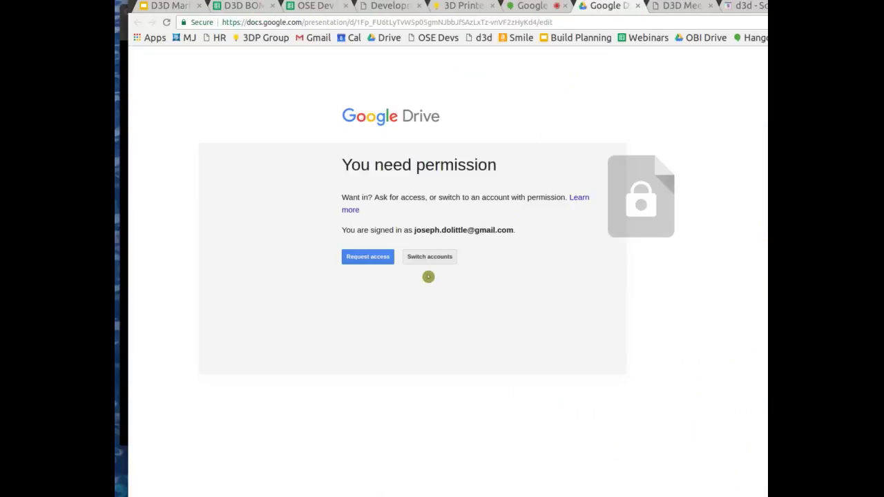
click(421, 257)
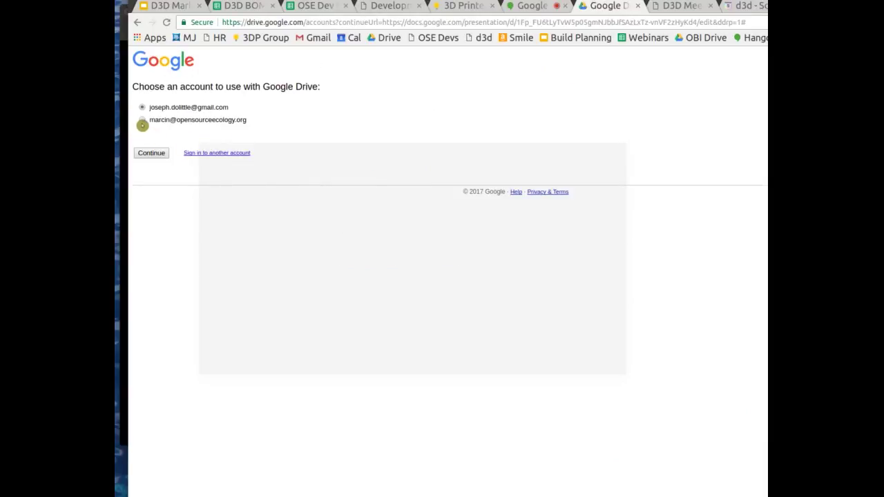
click(143, 123)
click(149, 153)
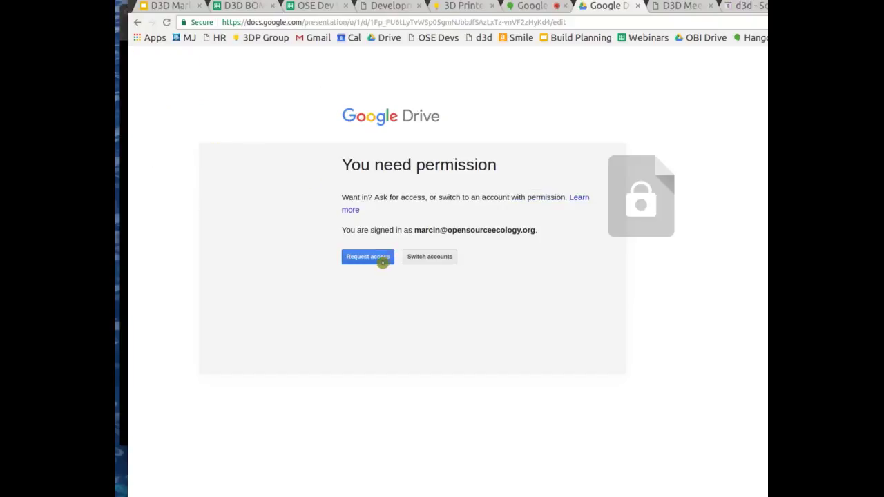
click(381, 262)
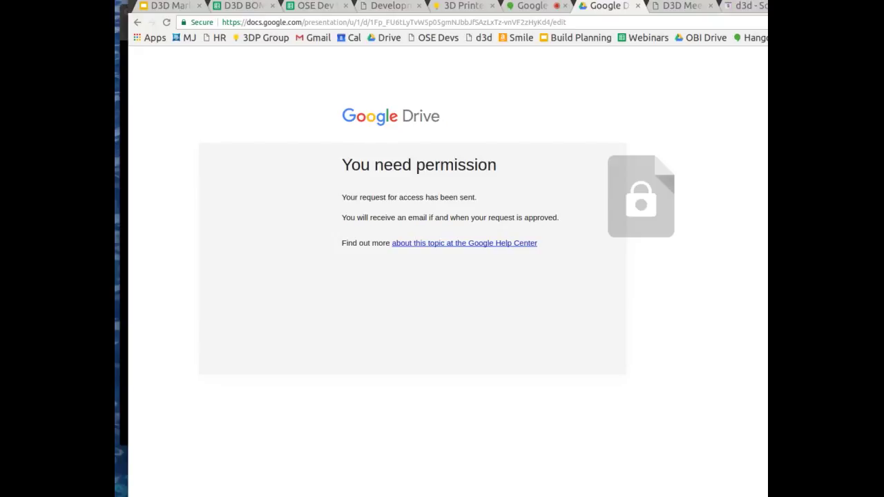
Reopen the presentation link from the Hangouts chat and close both the presentation and access-request pages.
click(529, 8)
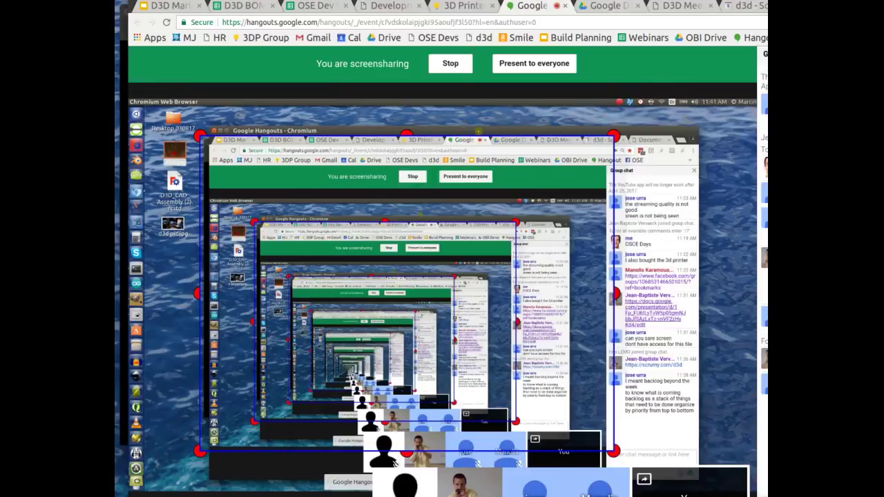
click(814, 269)
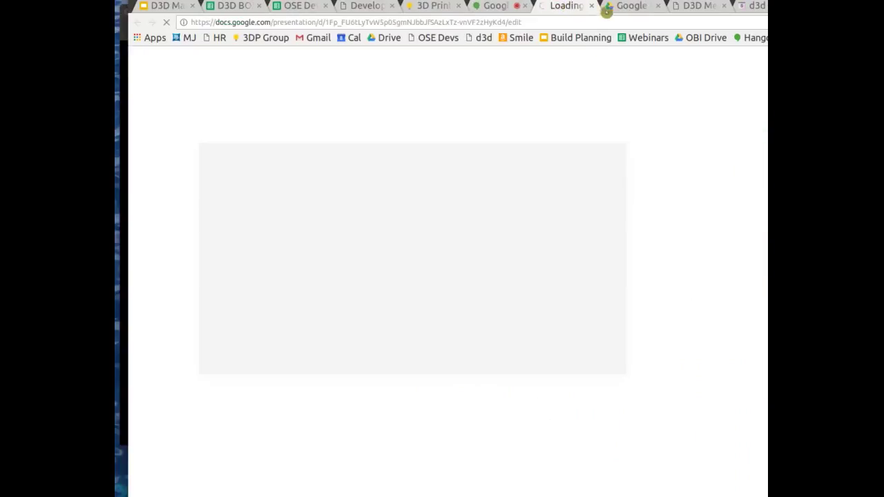
click(610, 8)
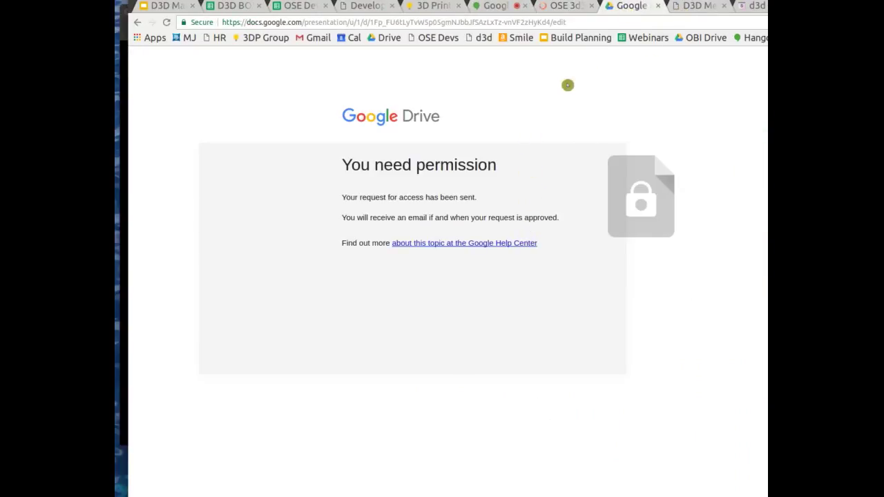
click(593, 7)
click(592, 7)
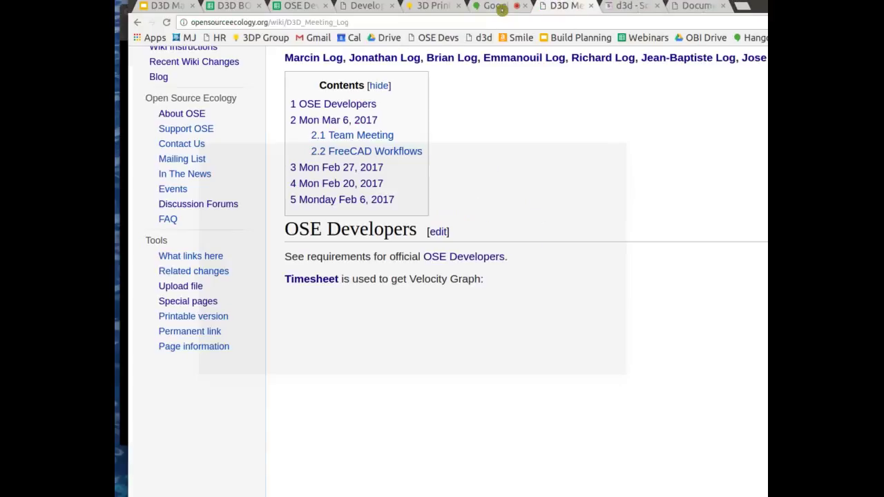
Try to open the shared presentation link from the Hangouts group chat, and close the page it opened.
click(497, 7)
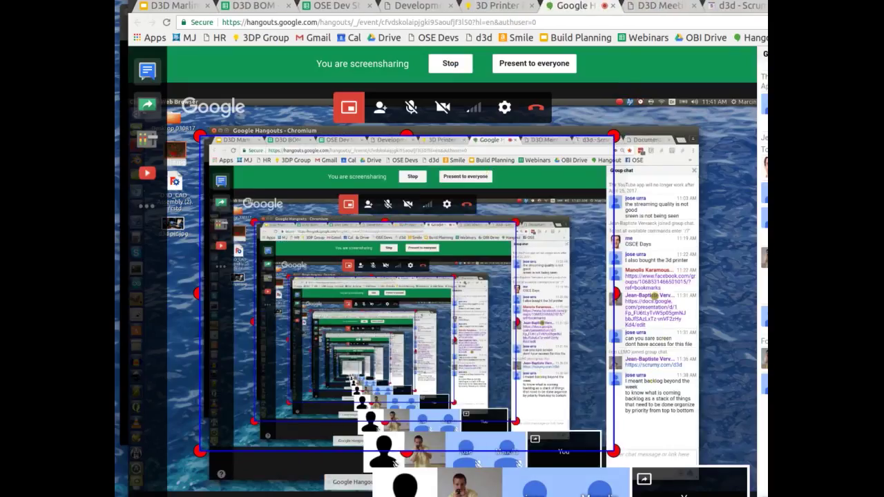
click(655, 311)
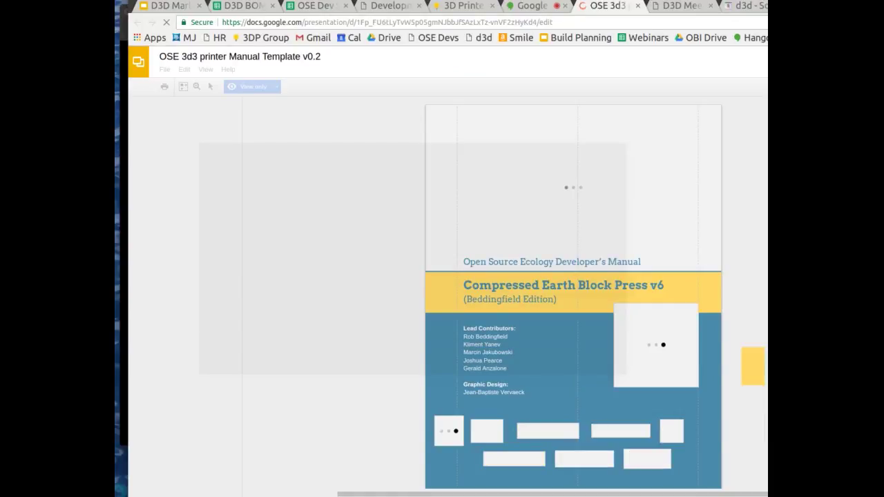
click(531, 6)
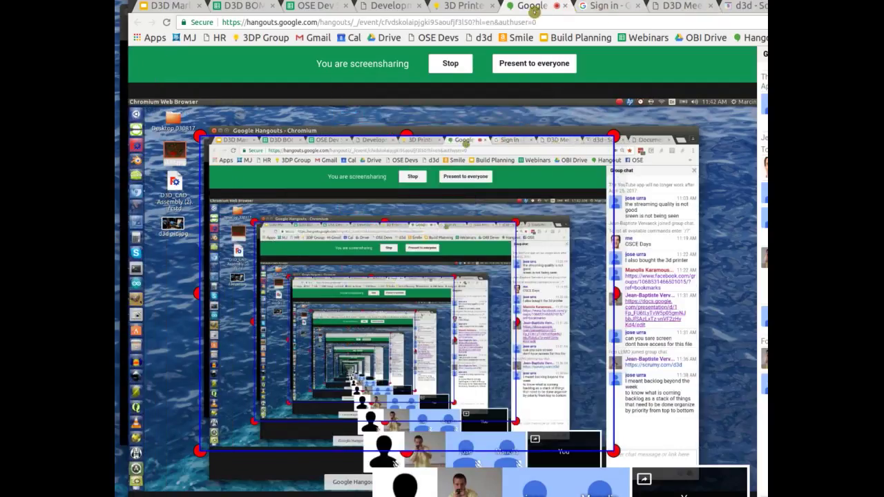
click(638, 6)
click(639, 7)
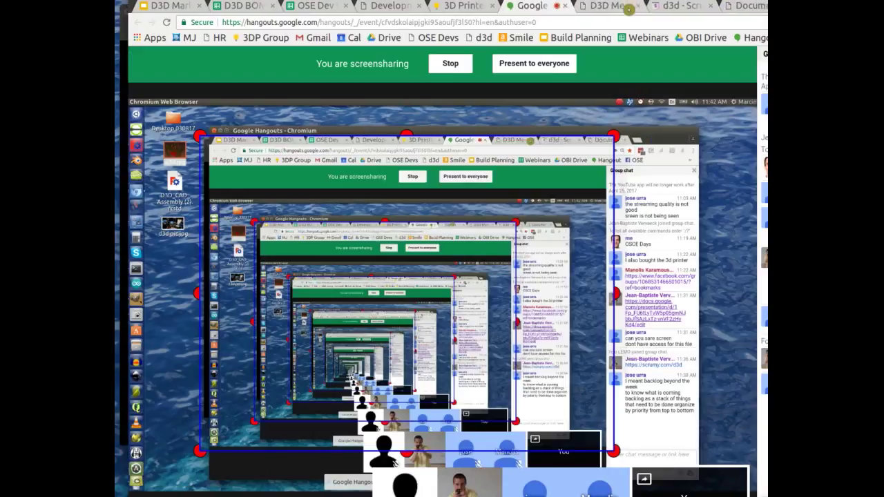
Look over the d3d Scrumy board and the Documentation Standards wiki page.
click(633, 7)
click(667, 6)
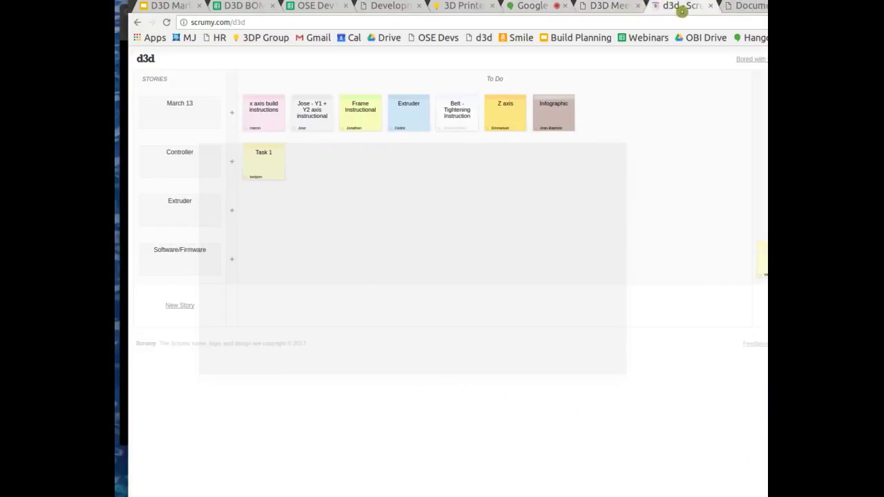
click(739, 10)
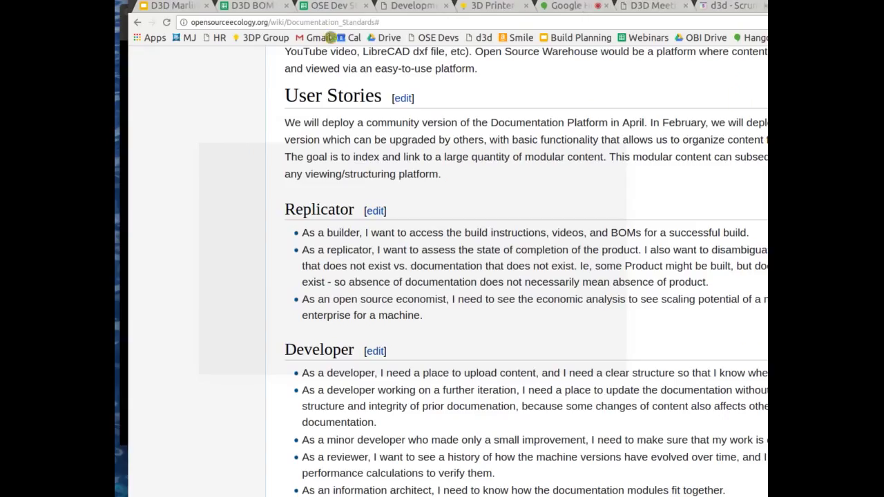
Open the presentation shared in the Hangouts chat and highlight words in the cover's machine title and "Developer's Manual" line.
click(569, 6)
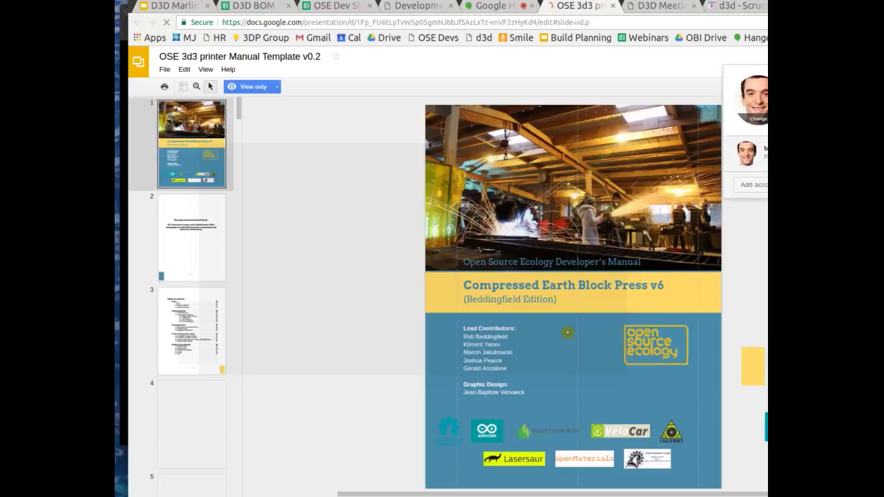
double_click(535, 285)
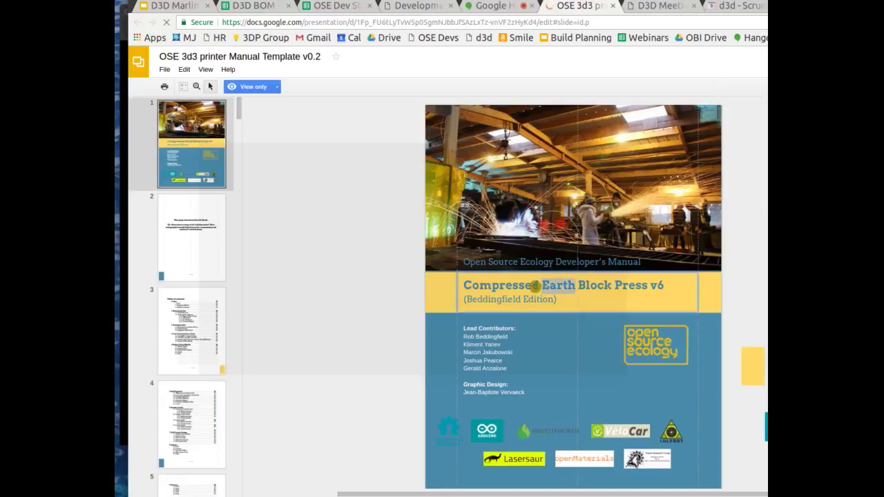
triple_click(532, 285)
drag(532, 285, 535, 285)
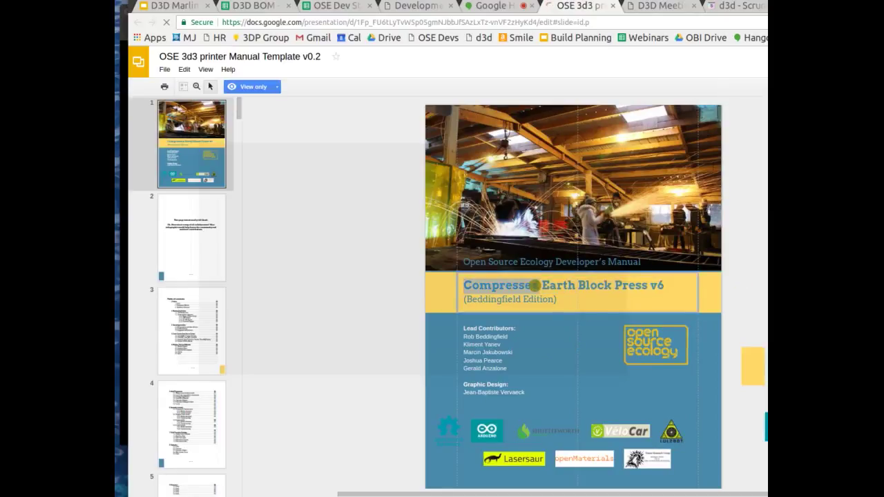
triple_click(536, 285)
click(459, 284)
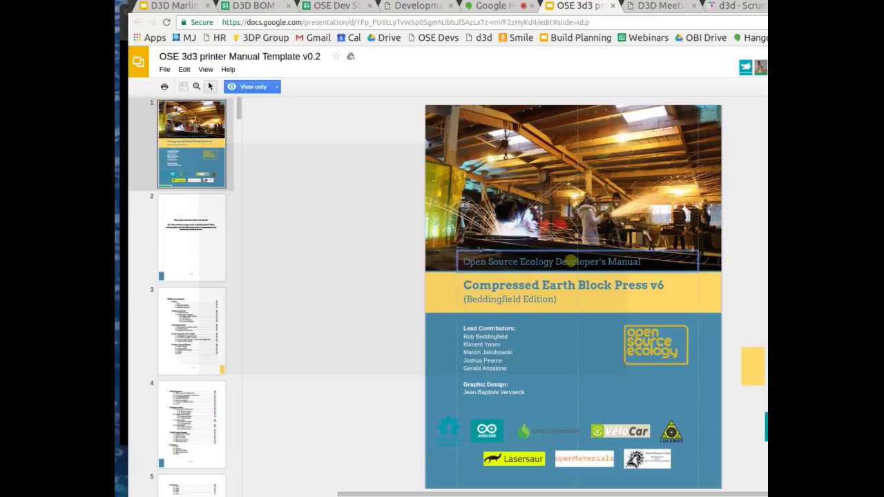
double_click(570, 261)
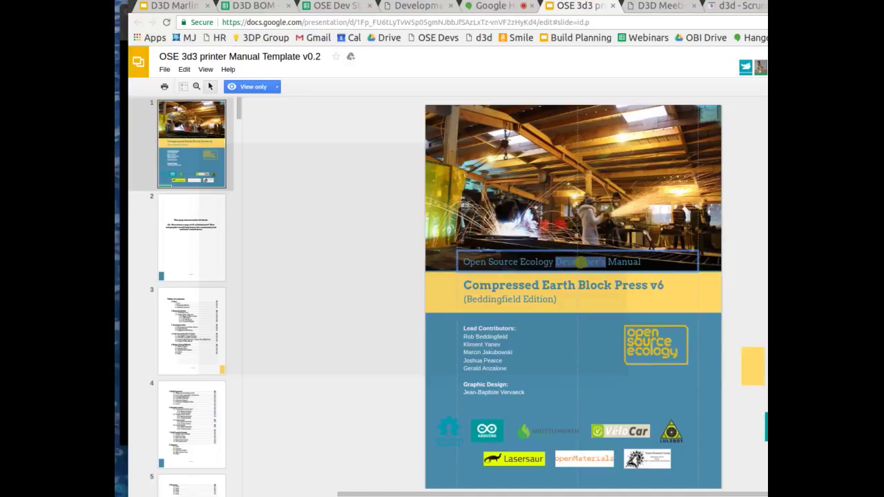
Reopen the manual template presentation under the other signed-in Google account and close the earlier copy.
click(759, 67)
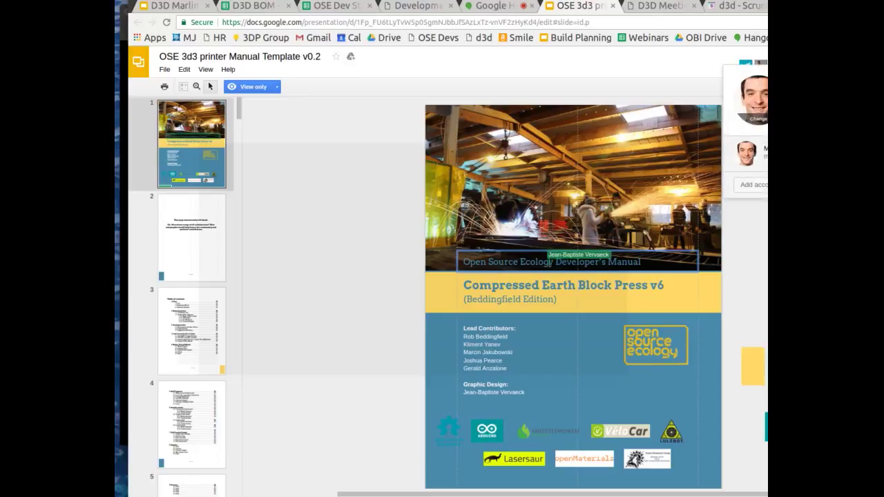
click(746, 154)
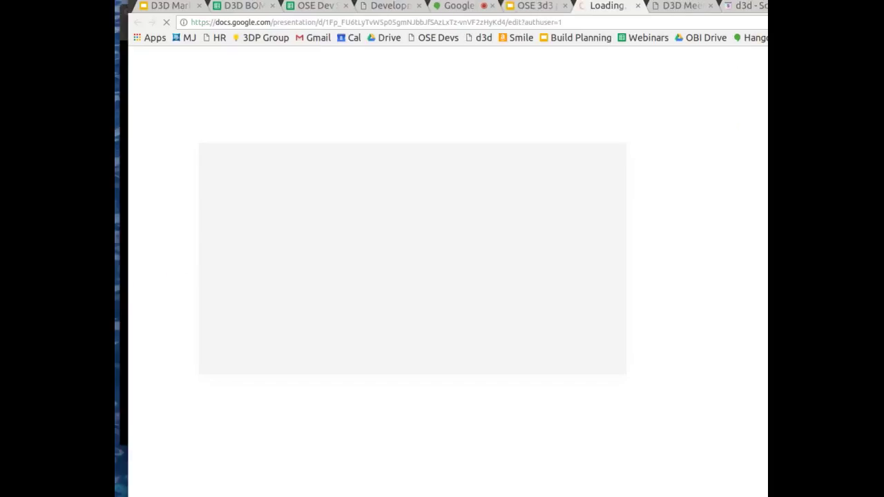
click(549, 6)
click(565, 5)
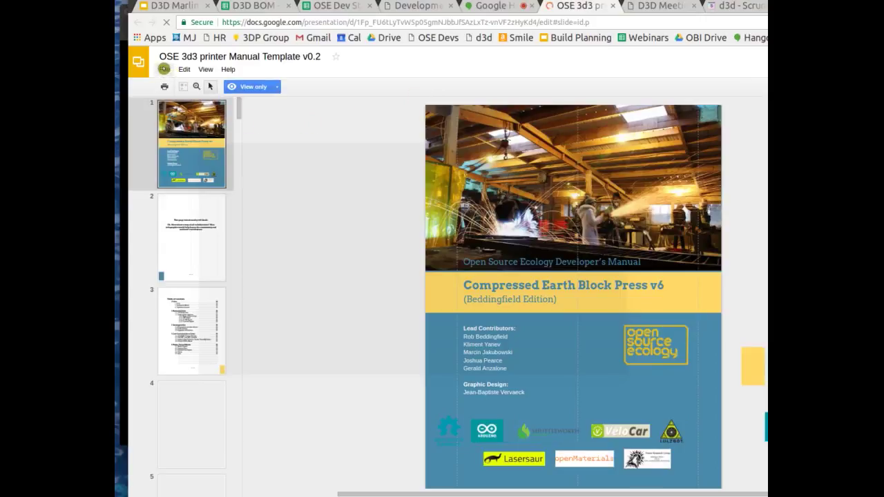
Show the manual template's table of contents slide and look through the slides down to Manual Data, Credits and Manual Development.
click(164, 68)
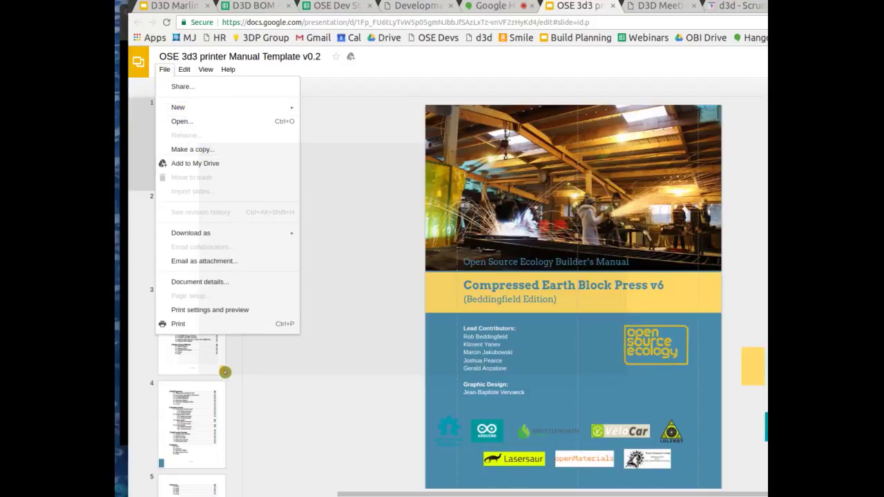
click(193, 361)
scroll(193, 356, down, 7)
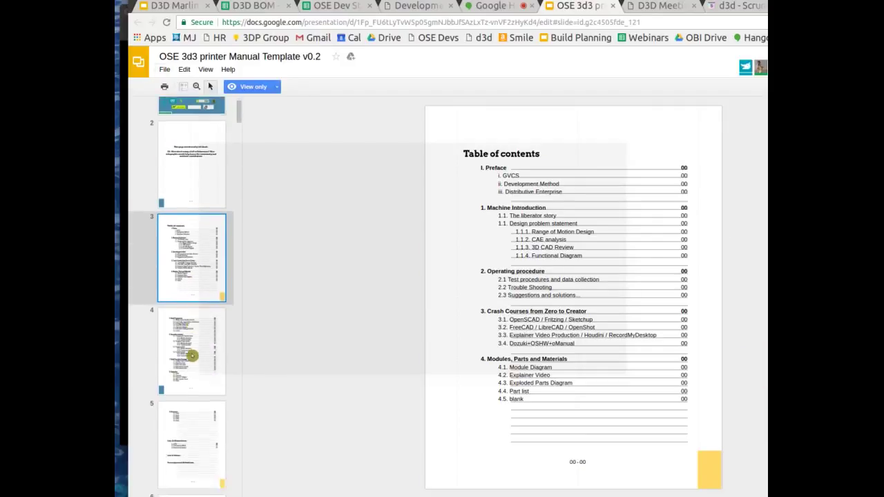
scroll(193, 355, down, 10)
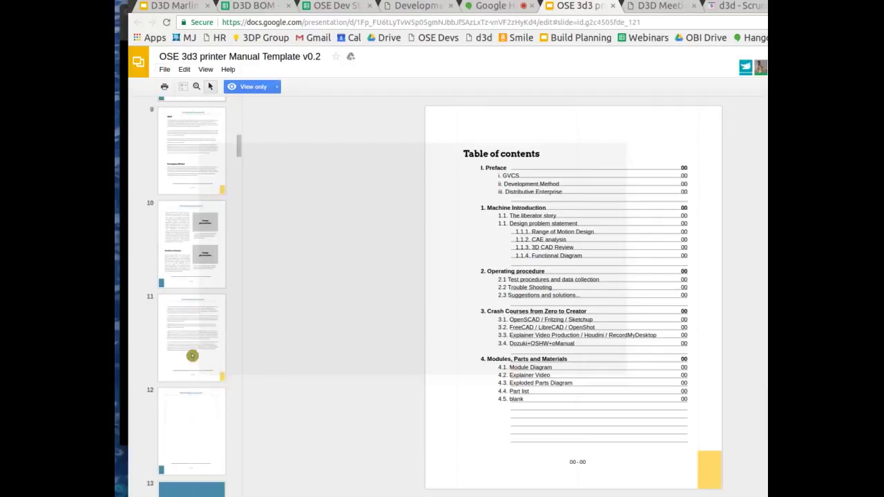
scroll(192, 355, down, 3)
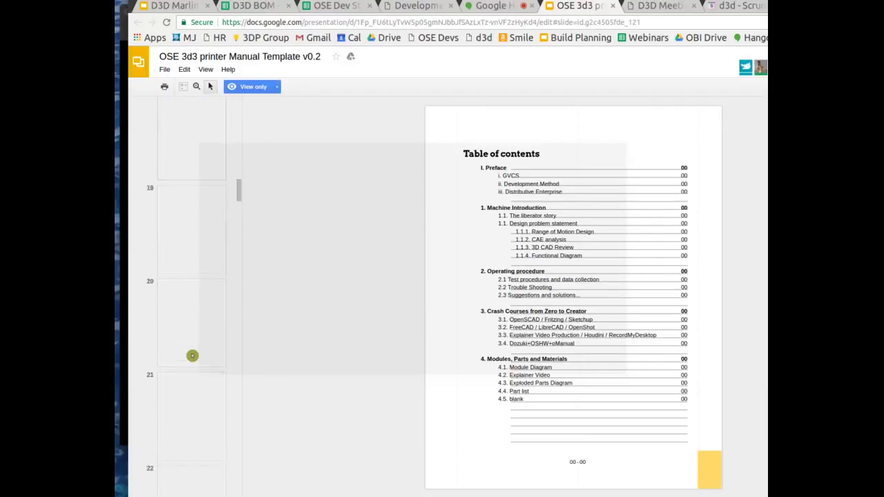
scroll(192, 356, down, 3)
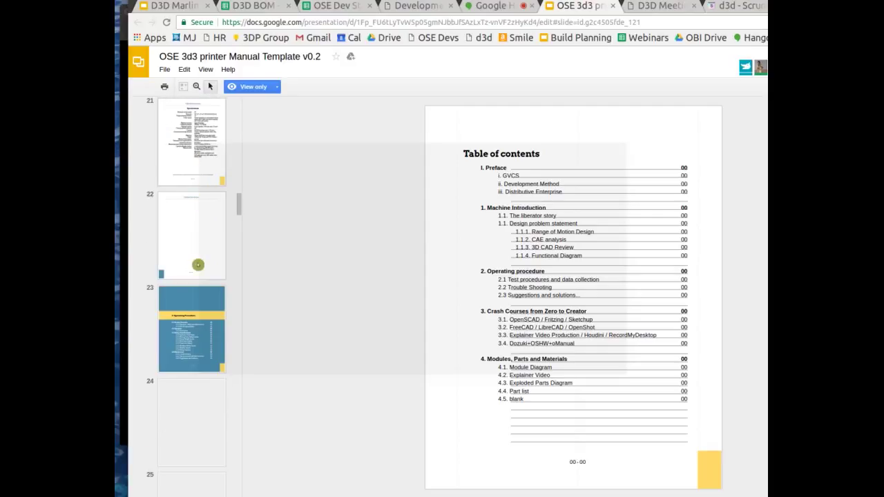
scroll(197, 261, down, 3)
scroll(198, 265, down, 4)
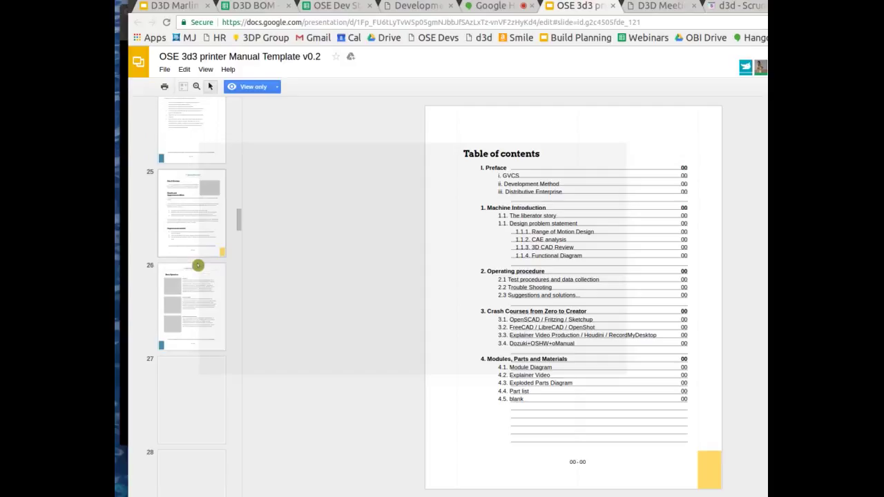
scroll(198, 265, down, 4)
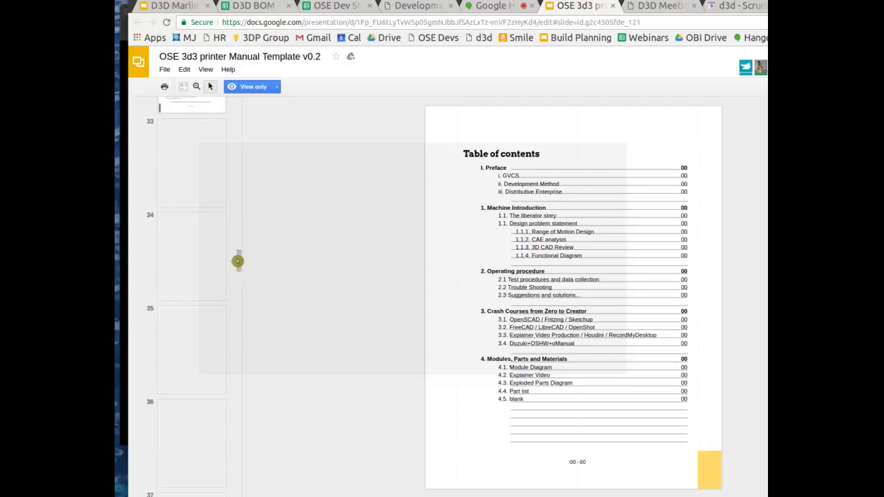
scroll(216, 398, down, 20)
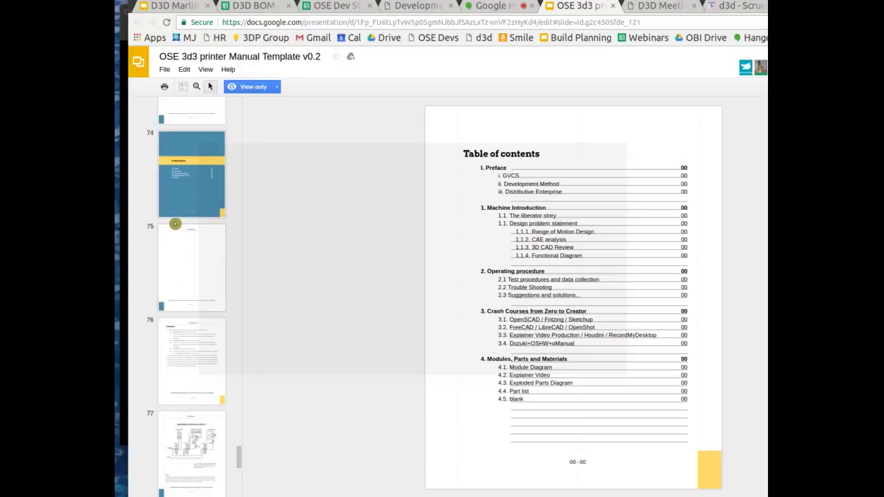
scroll(175, 223, down, 3)
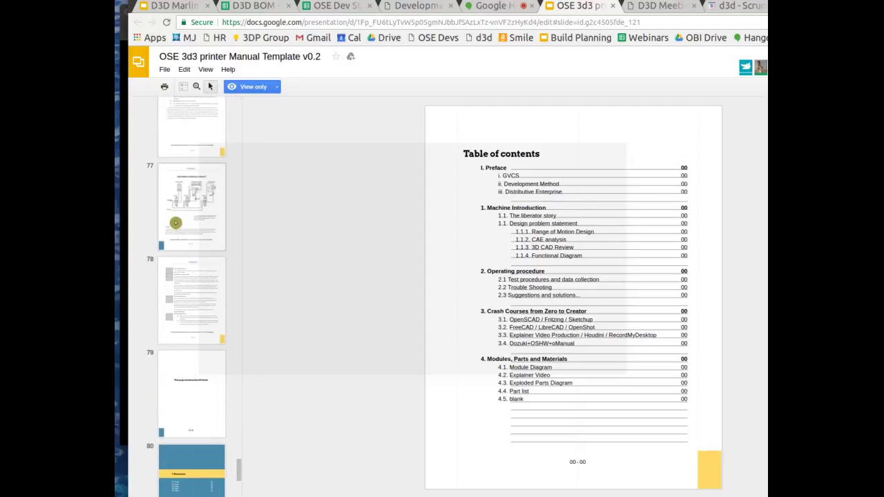
scroll(177, 219, down, 3)
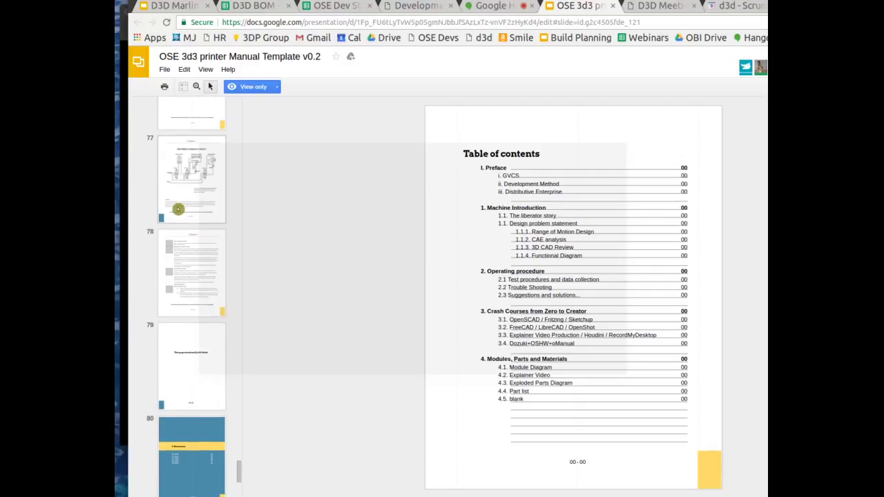
scroll(177, 210, down, 5)
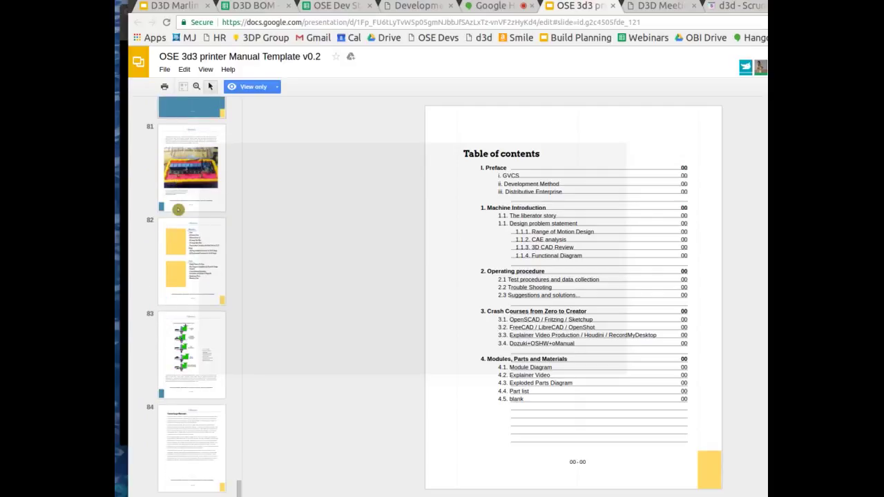
scroll(179, 209, down, 2)
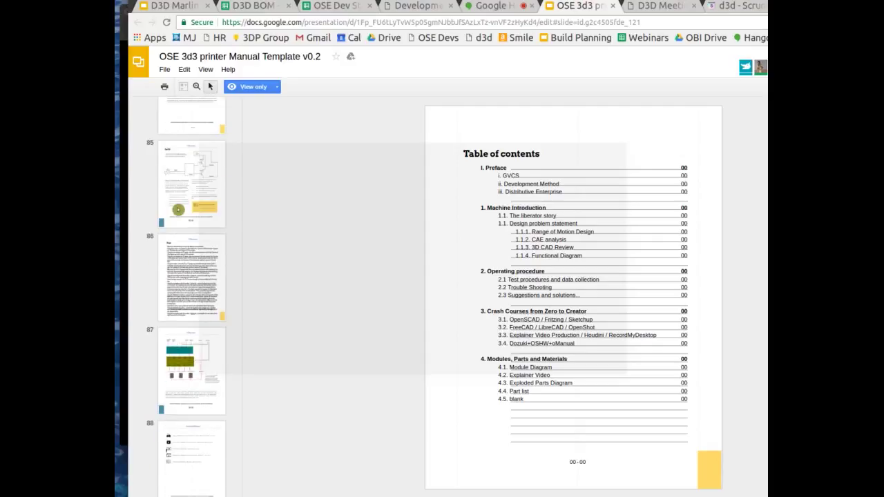
scroll(178, 209, down, 3)
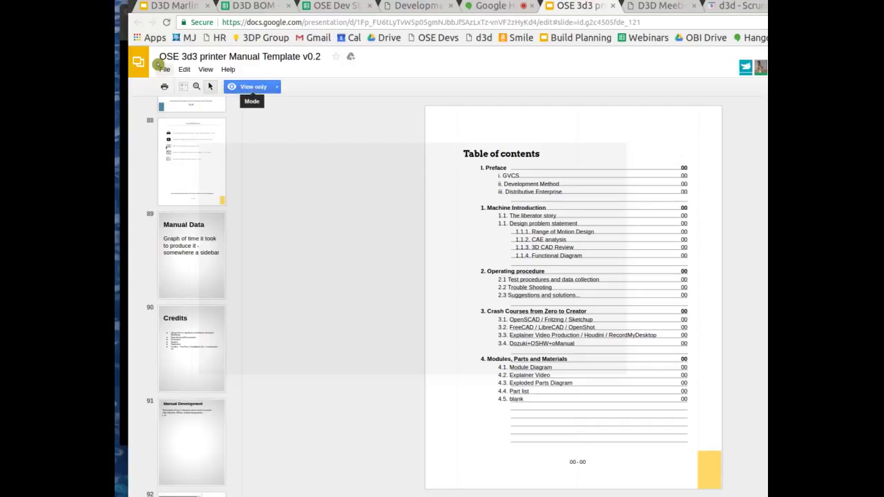
Check the presentation's file options and document title, and reload the page to refresh its editing access.
click(164, 69)
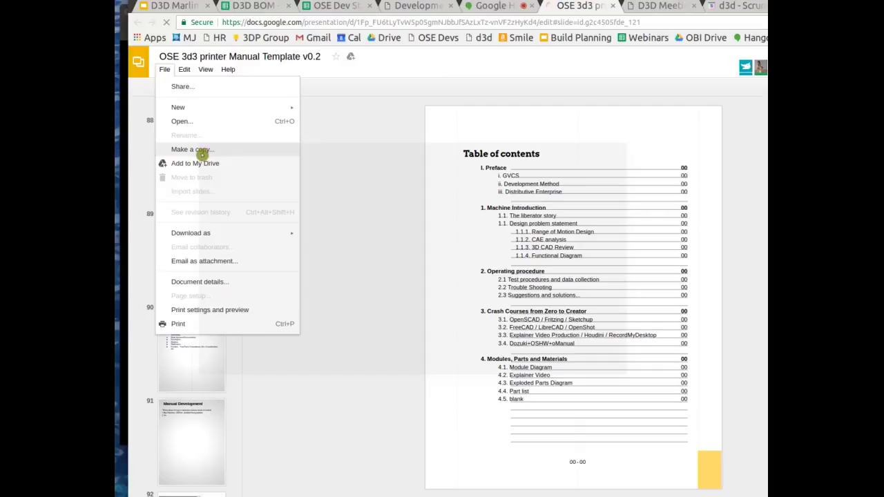
click(207, 57)
double_click(207, 56)
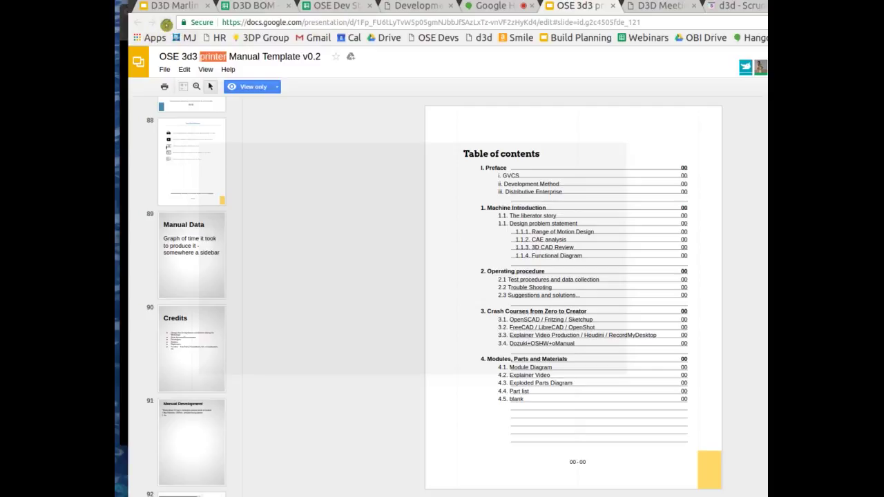
click(166, 22)
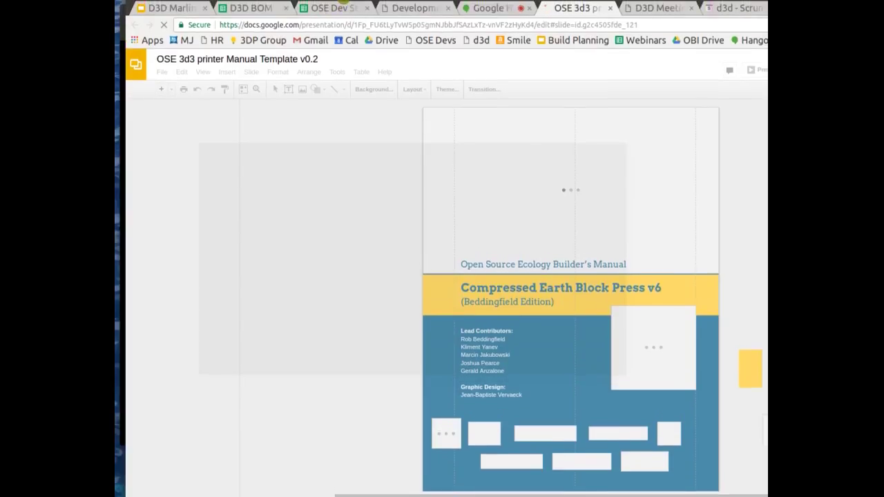
Examine the Development Template process map on the wiki and the D3D Meeting Log down to the Mon Mar 6, 2017 team meeting.
click(404, 3)
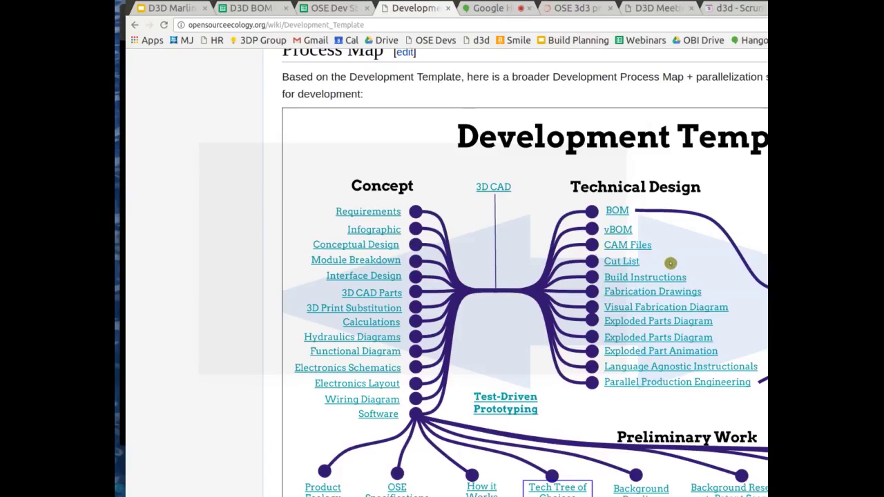
scroll(645, 223, down, 2)
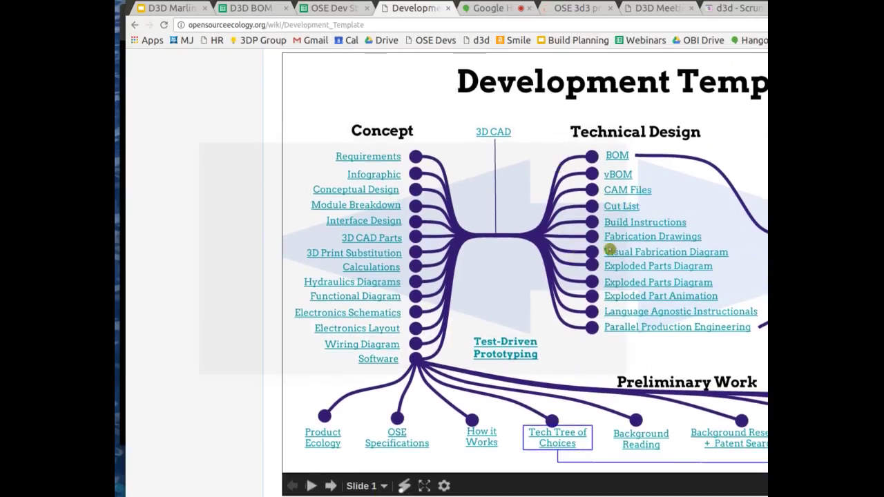
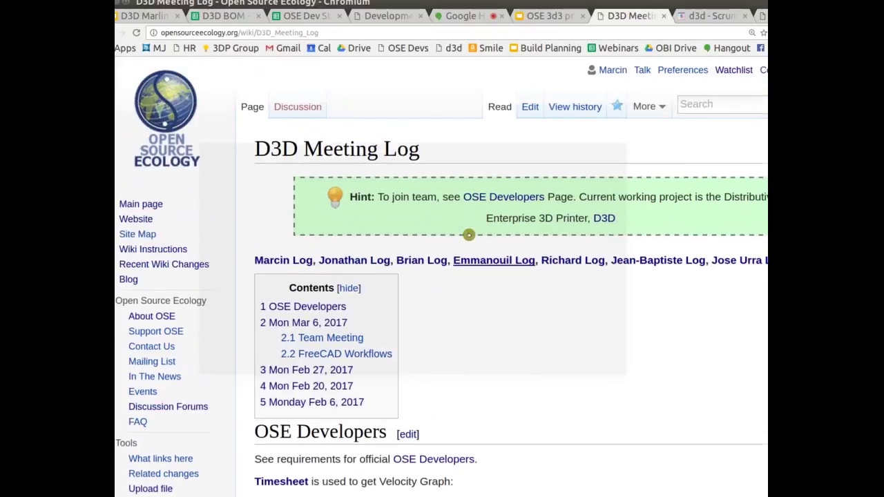
scroll(467, 235, down, 5)
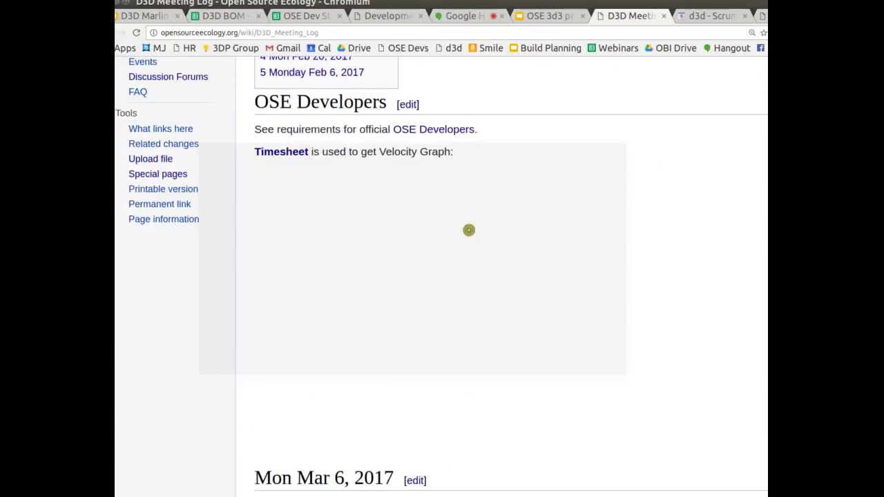
scroll(430, 198, down, 3)
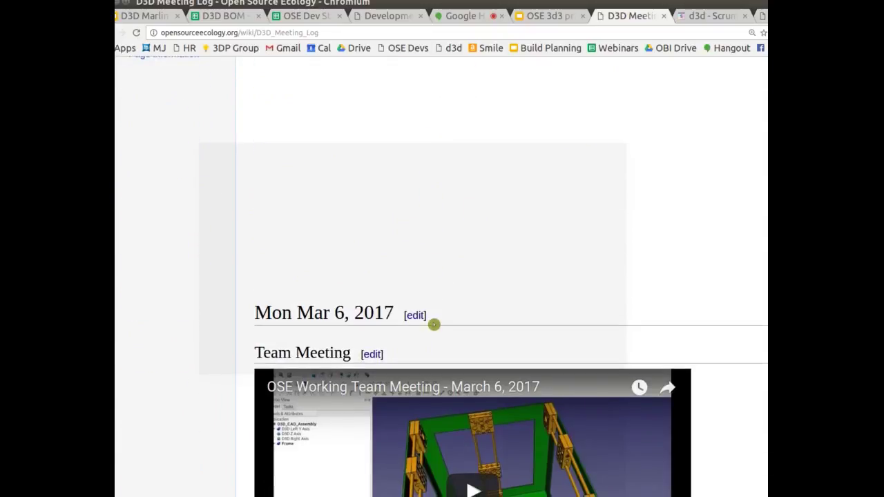
Edit the Mon Mar 6, 2017 section of the meeting log and add the heading "=Mon Mar 13, 2017=" above it.
click(416, 314)
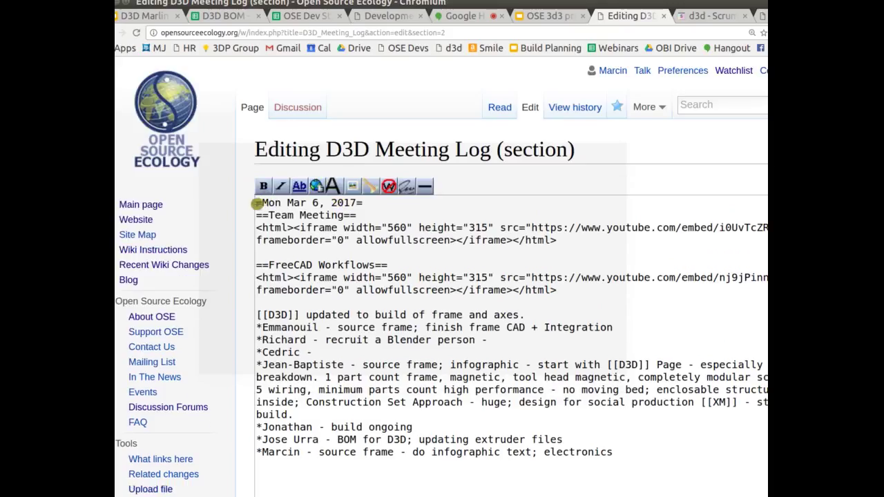
click(257, 202)
key(Return)
key(Return)
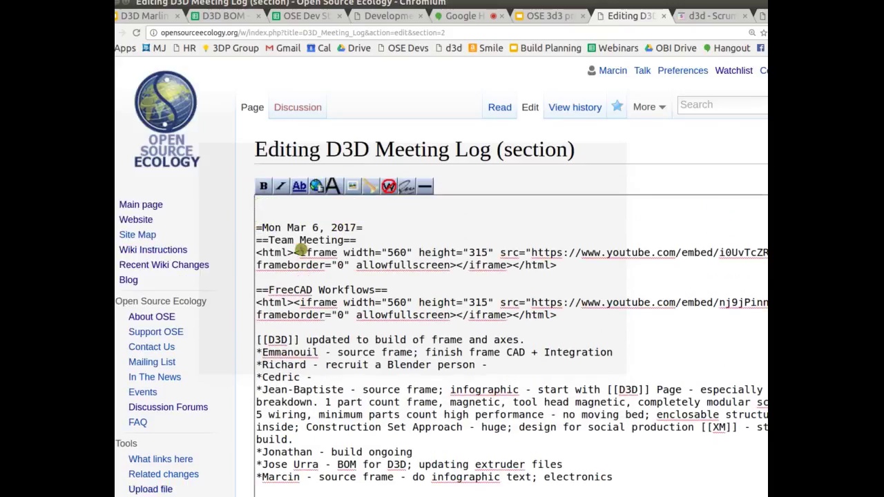
text(=Mon Mar 13, 2017)
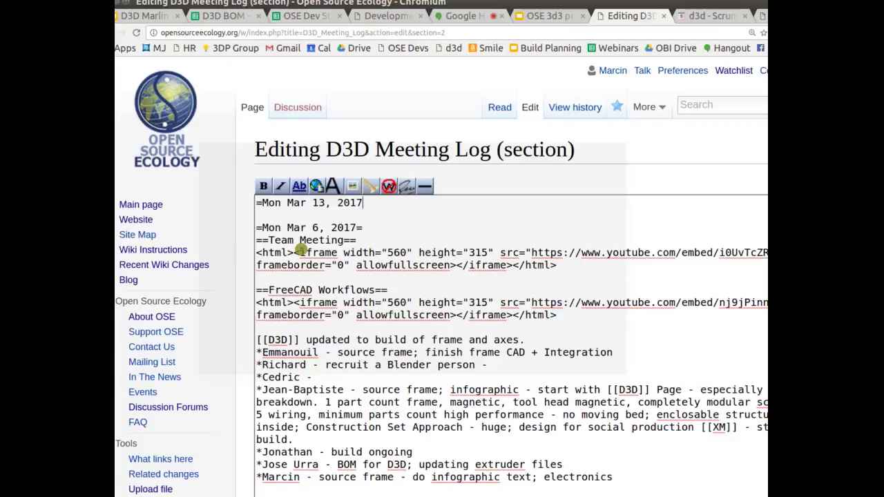
text(=)
key(Return)
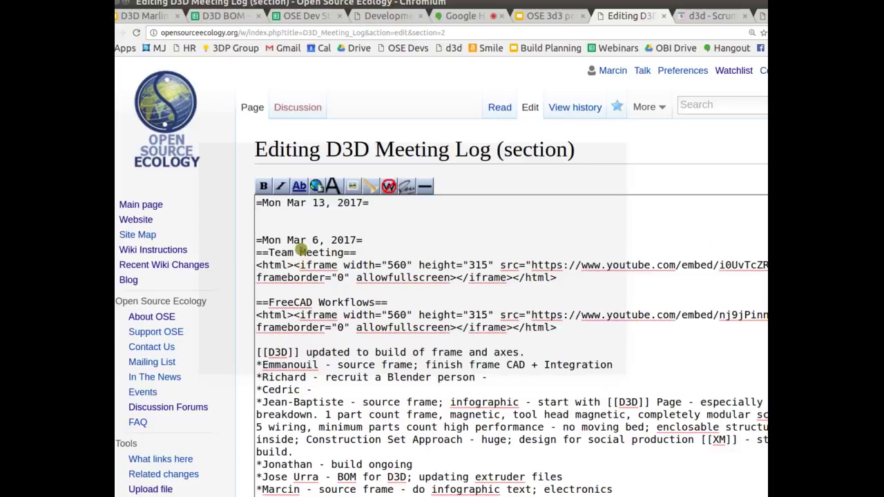
Add the line "Working Instructional Documents:" under the Mar 13 heading.
text(*)
key(BackSpace)
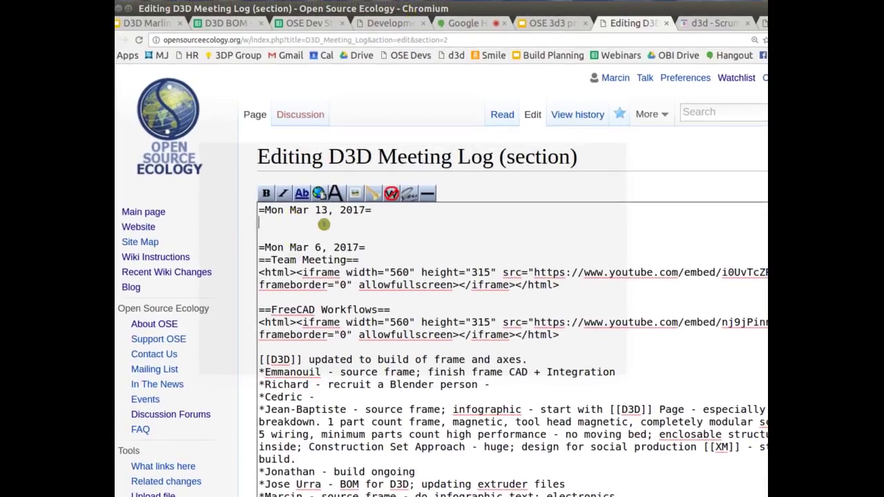
text(*)
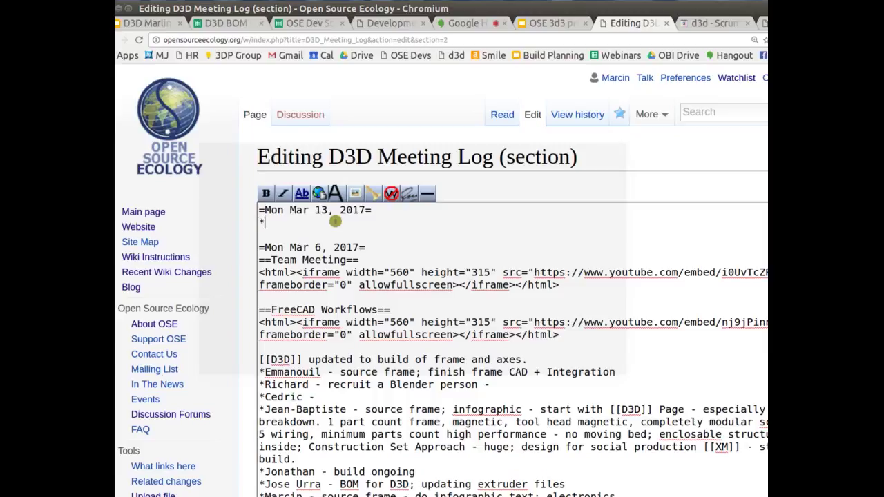
text(W)
key(BackSpace)
key(BackSpace)
text(Working Instructional)
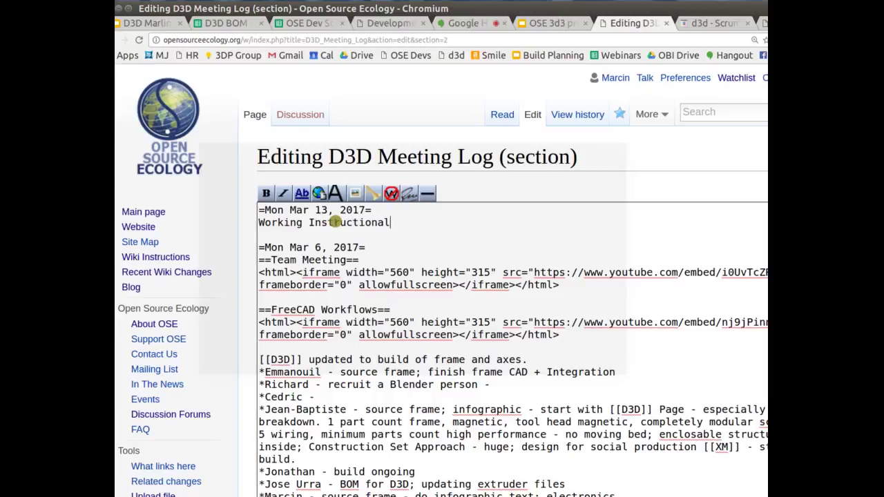
text( Docu)
text(ments:)
key(Return)
Add a bulleted wiki link "[[D3D Frame Instructional]]" under the Working Instructional Documents line.
text(*)
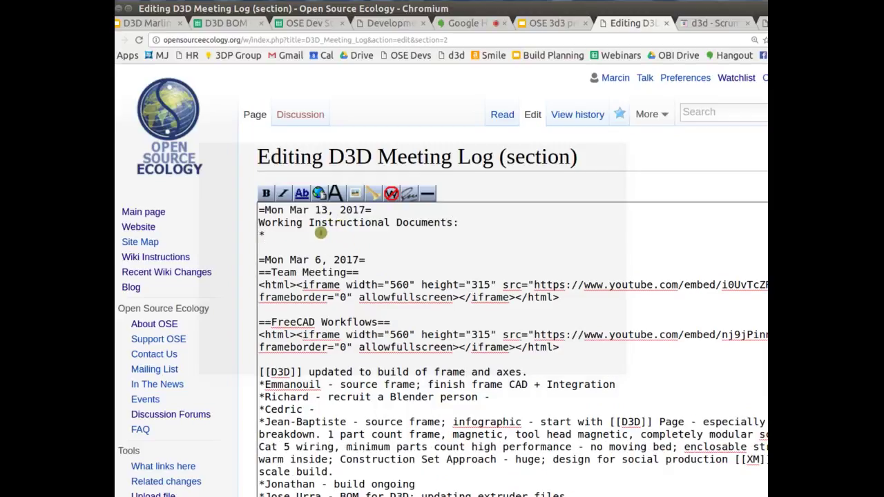
text([[Frame)
key(BackSpace)
key(BackSpace)
key(BackSpace)
key(BackSpace)
key(BackSpace)
key(BackSpace)
text(D3D Frame Instruction)
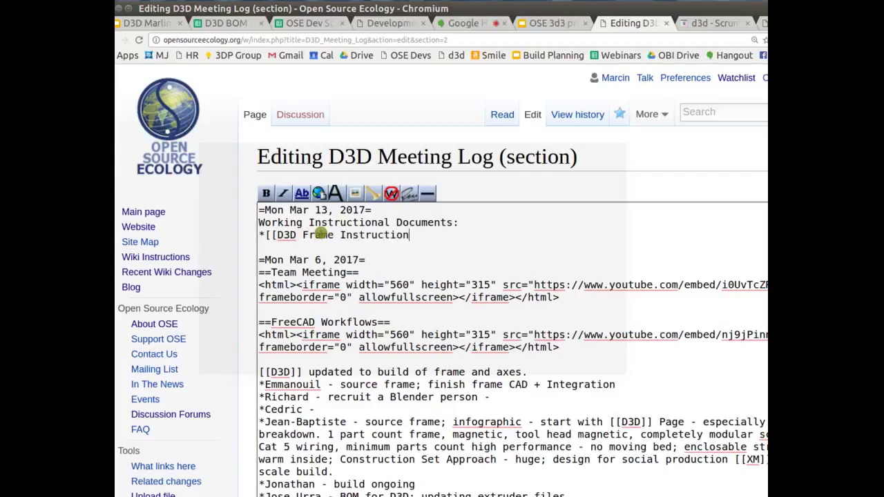
text(al]])
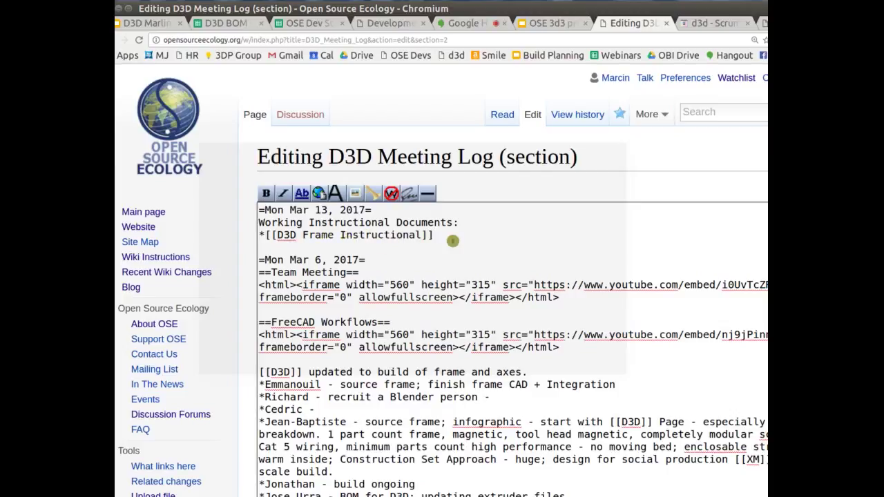
Start a second bulleted wiki link for the D3D X Axis Build instructional below the frame link.
key(Return)
text(*[)
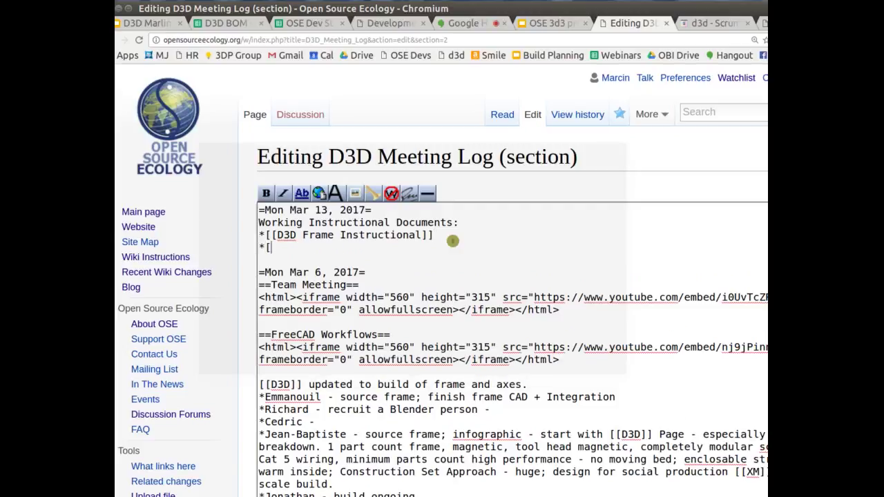
text([D3D)
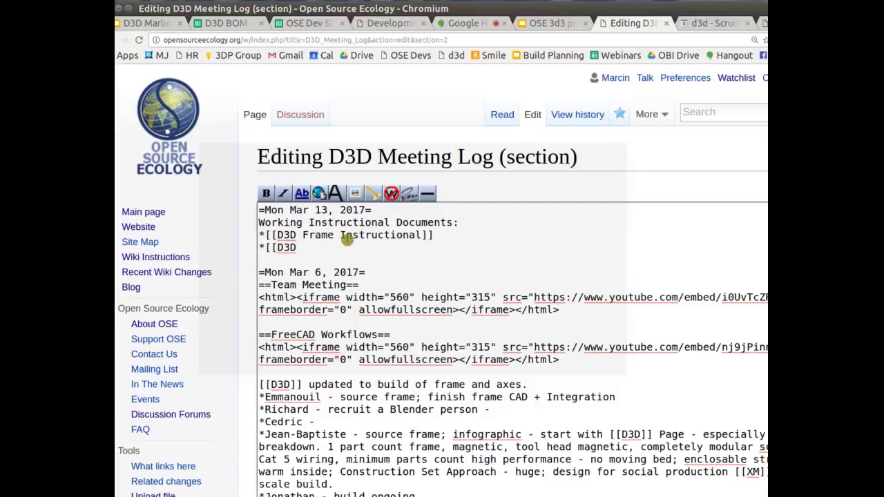
text(XZ)
key(BackSpace)
text(Axis Build Ins)
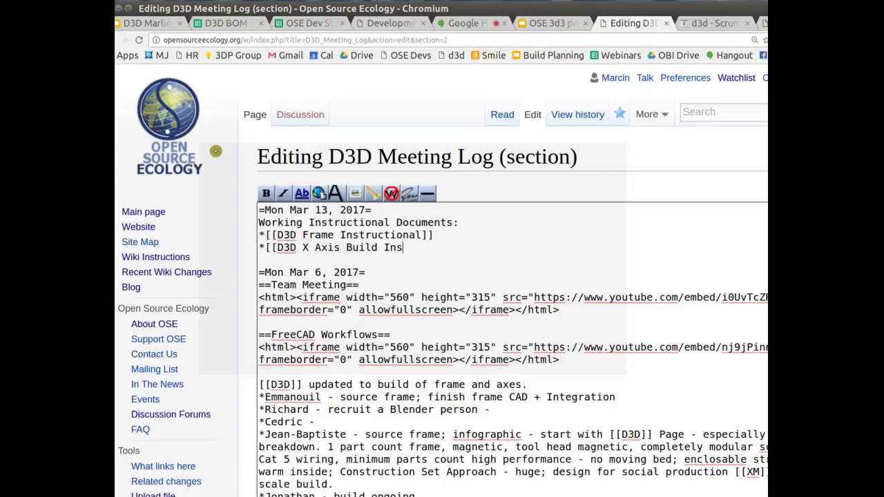
Insert "Build" into the frame link so that it reads "D3D Frame Build Instructional".
click(336, 235)
text(Brui)
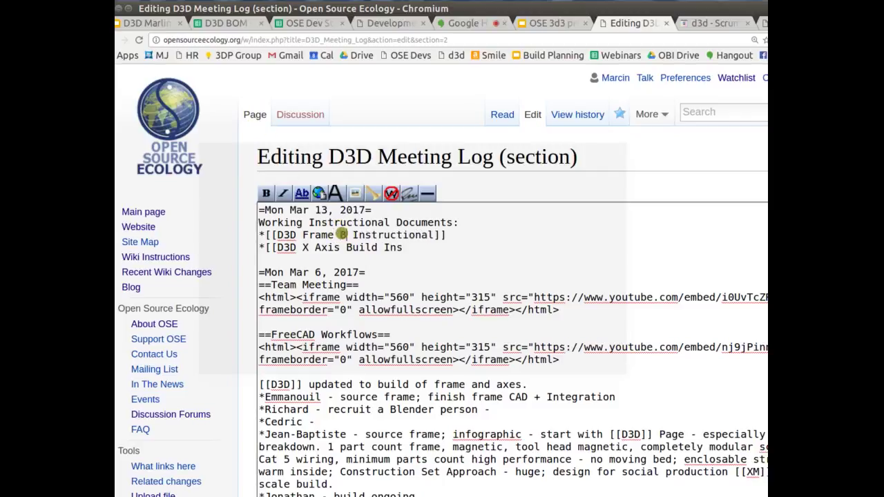
key(BackSpace)
key(BackSpace)
key(BackSpace)
text(uild)
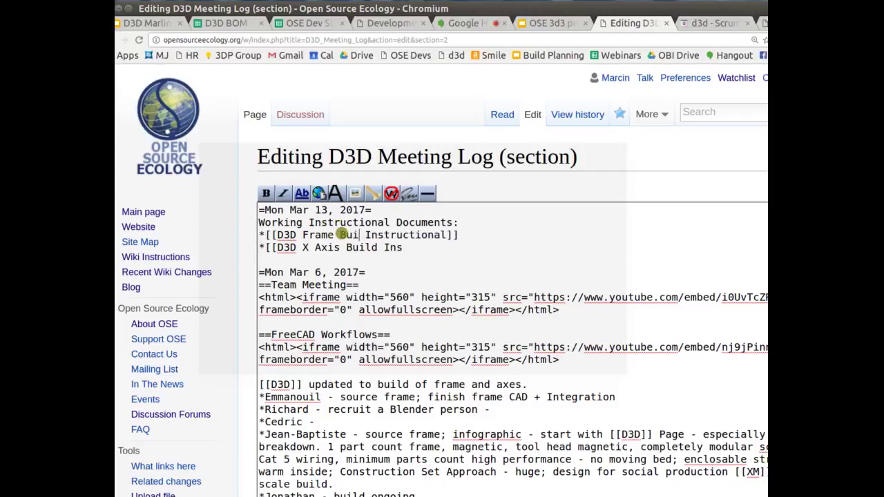
Complete the X axis bullet's link title with the word "Instructional" and its closing brackets.
click(420, 250)
text(t)
text(ructional)
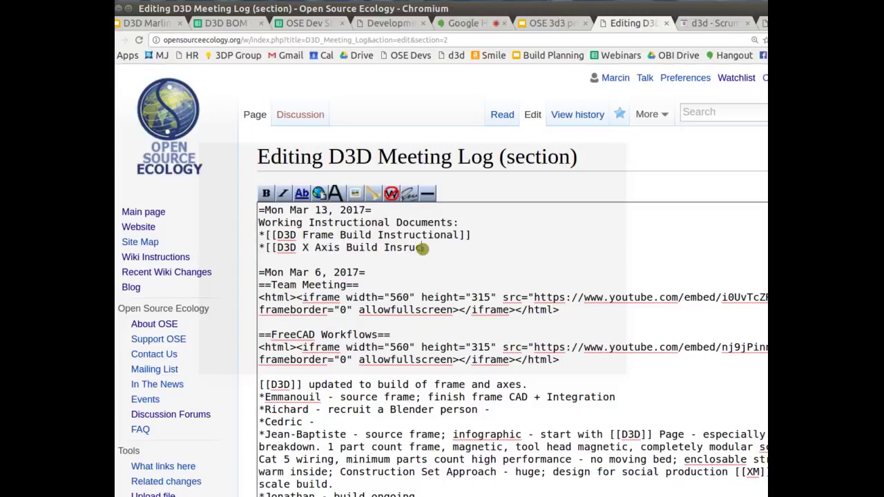
text(]])
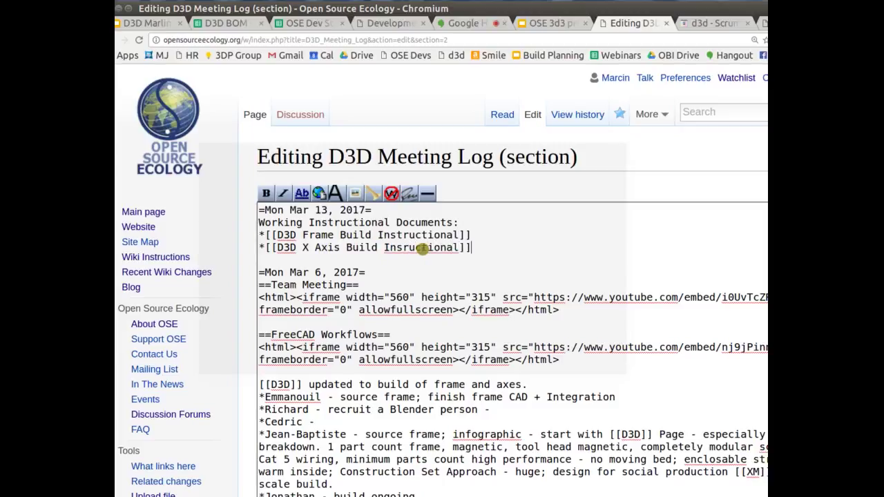
Add the bulleted link "[[D3D Y Axis Build Instructional]]" and correct the spelling of "Instructional" in the X axis link.
key(Return)
text(*)
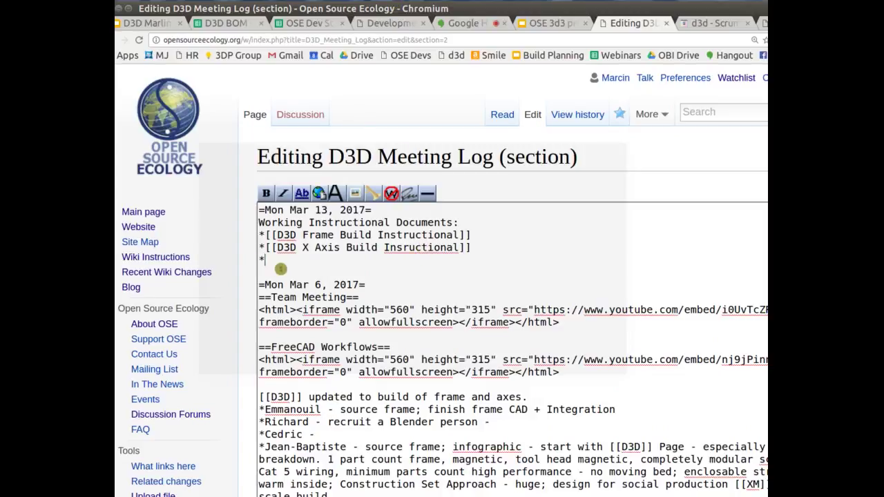
text([[D3D Y Axis)
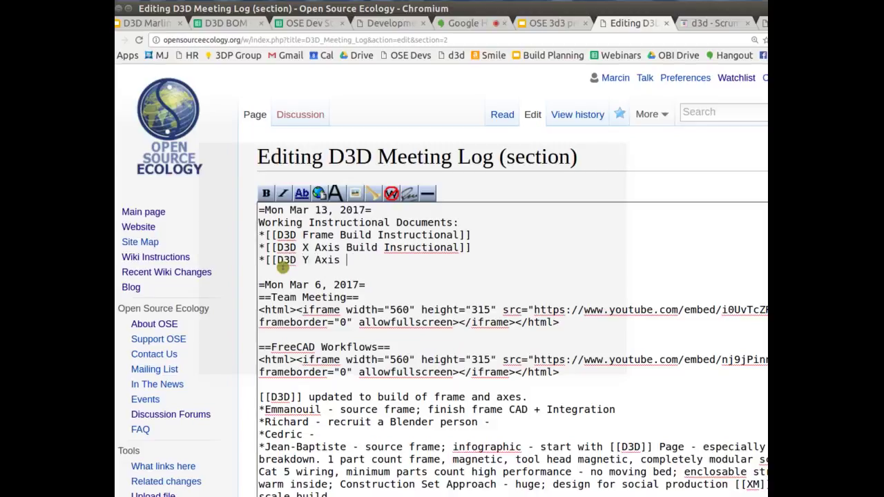
text( Build)
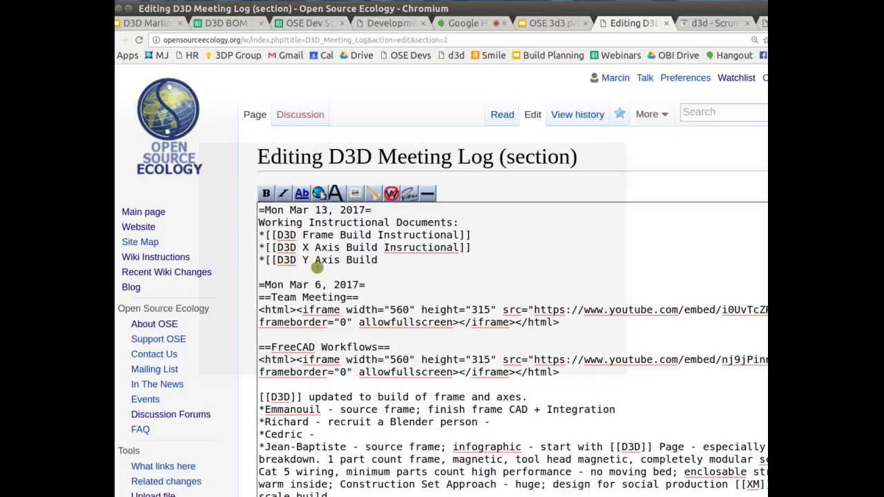
click(401, 247)
text(t)
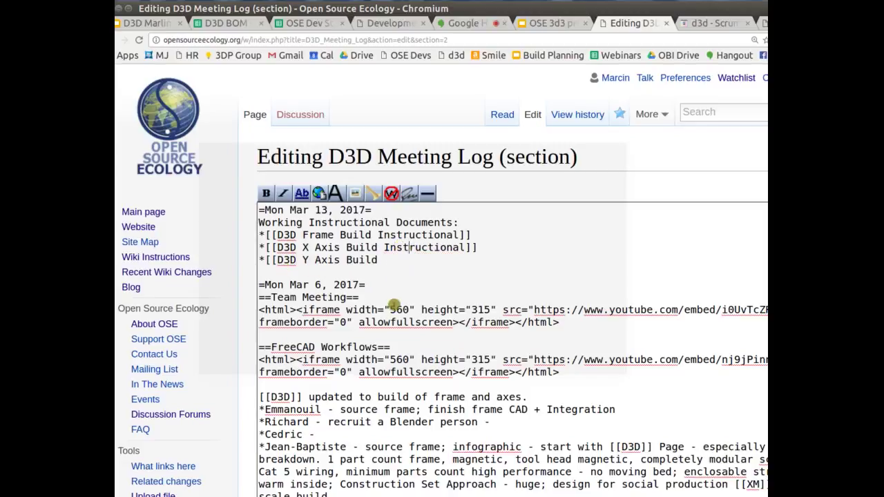
click(387, 260)
text(Instructional])
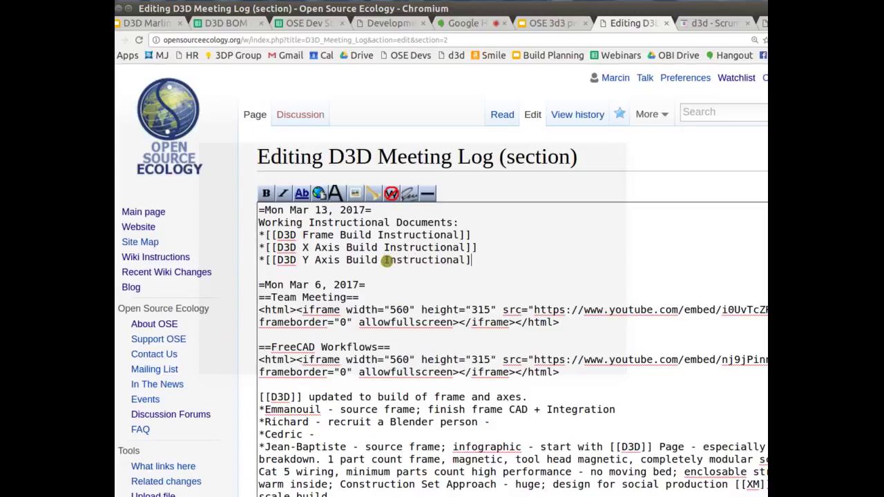
text(])
Add an empty bullet below the Y axis link and save the meeting log section.
key(Return)
text(*)
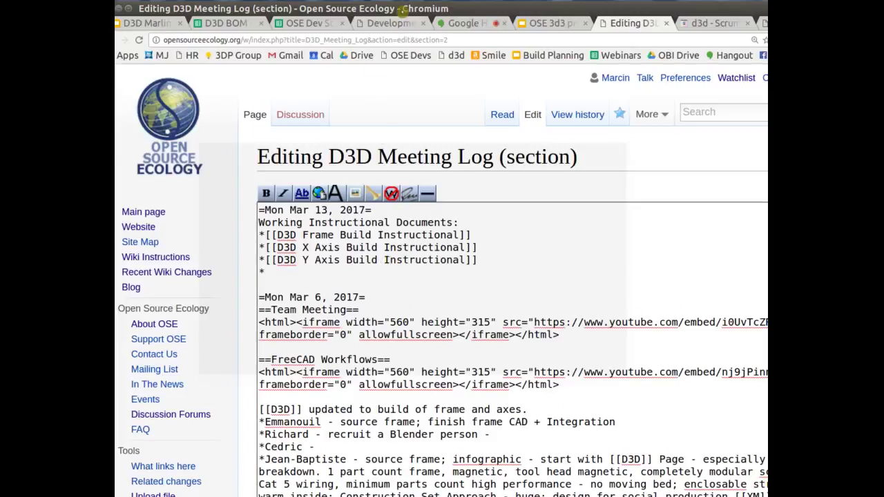
key(F11)
key(F11)
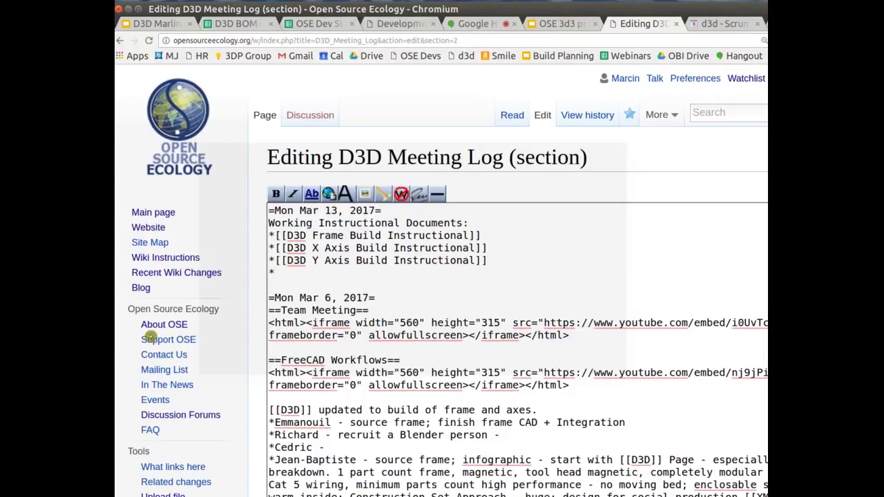
scroll(148, 336, down, 4)
click(297, 447)
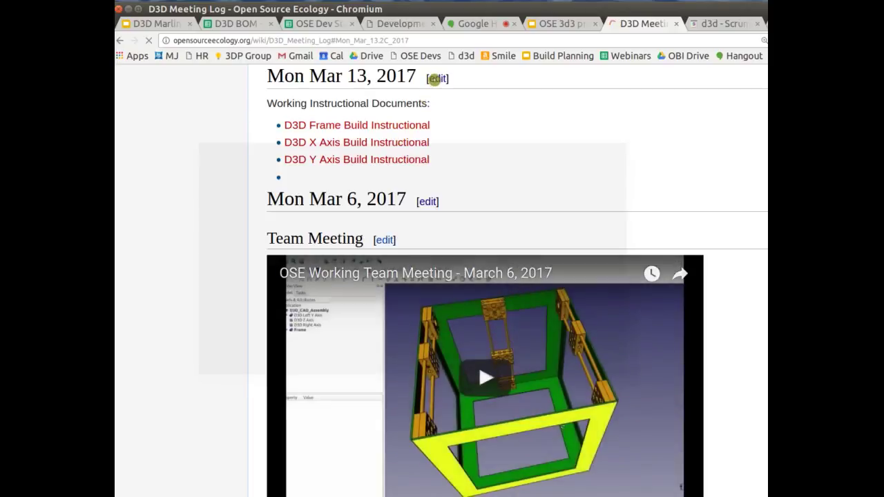
Check the d3d Scrumy board and make a copy of the manual template presentation named "X Axis Build Instructional".
click(722, 21)
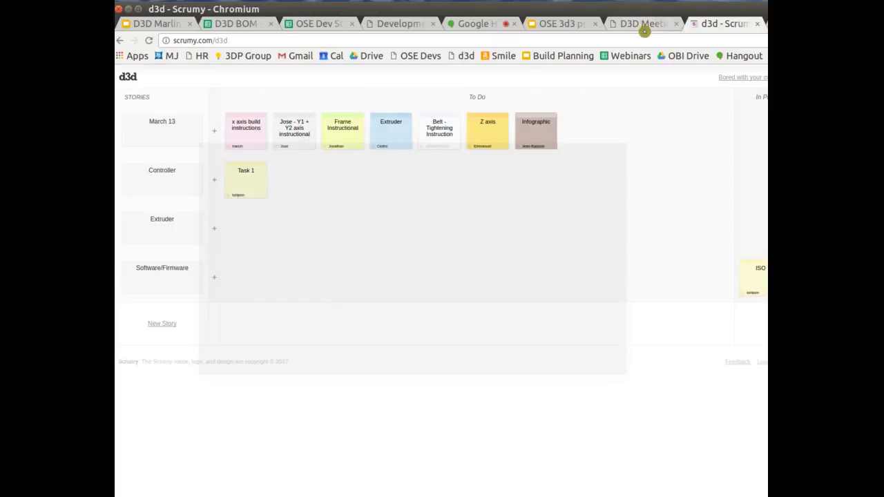
click(546, 25)
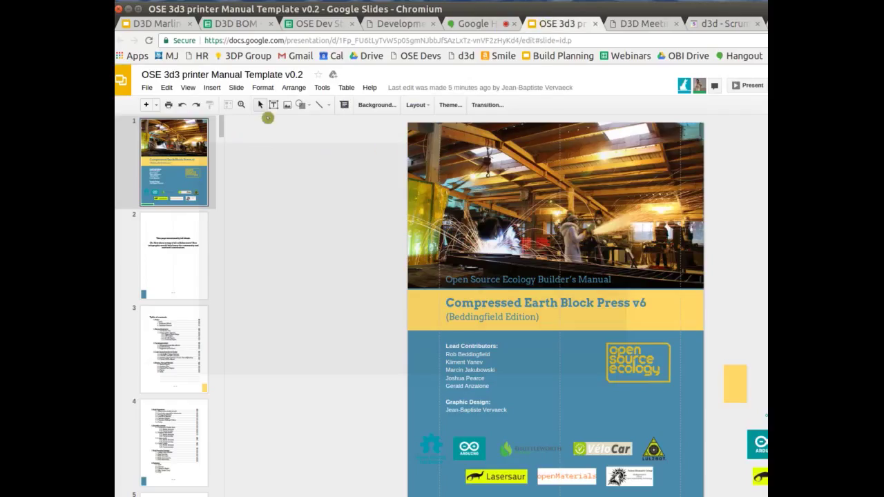
click(147, 87)
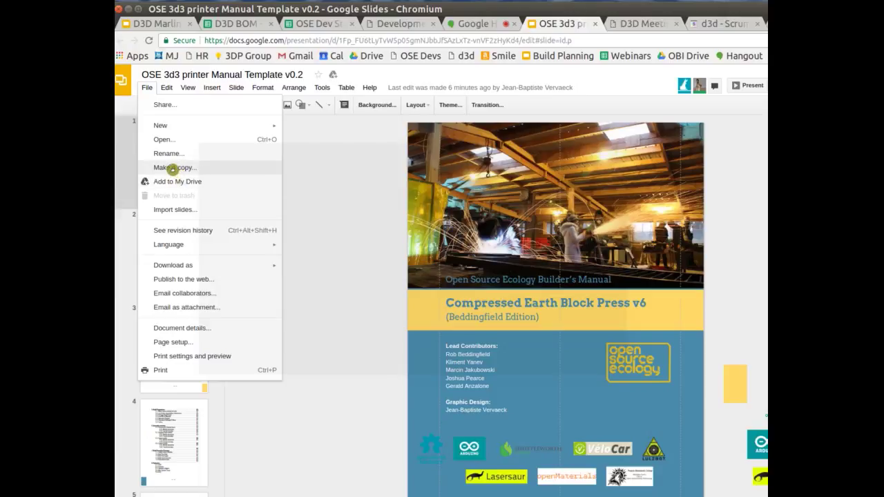
click(176, 169)
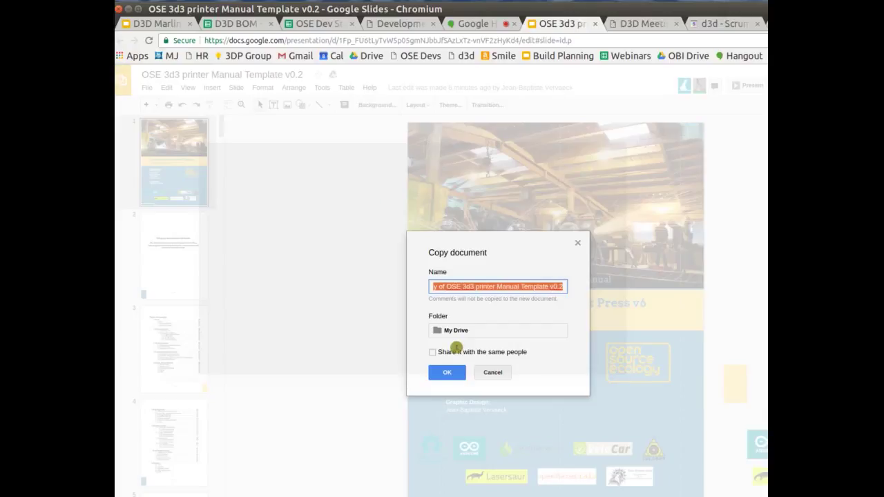
text(X)
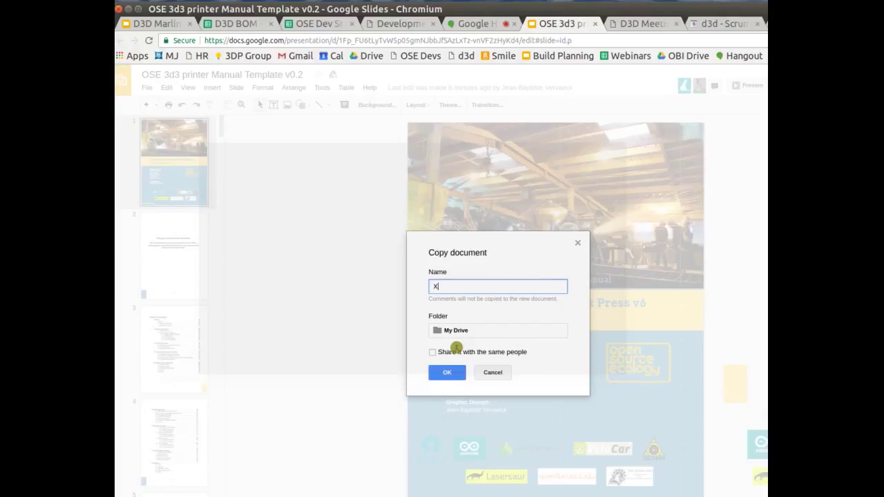
text( Axis Build Instructional)
click(439, 373)
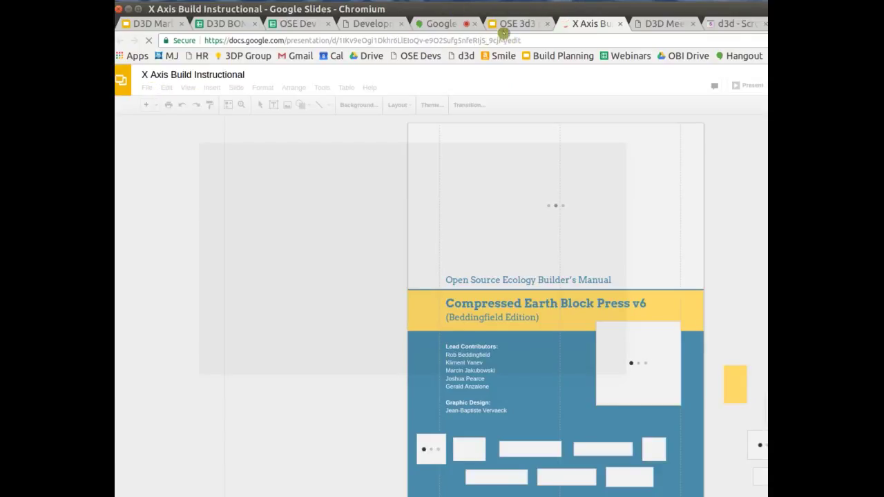
Try to publish the X Axis Build Instructional presentation to the web and check the March 13 tasks on the d3d Scrumy board.
click(523, 24)
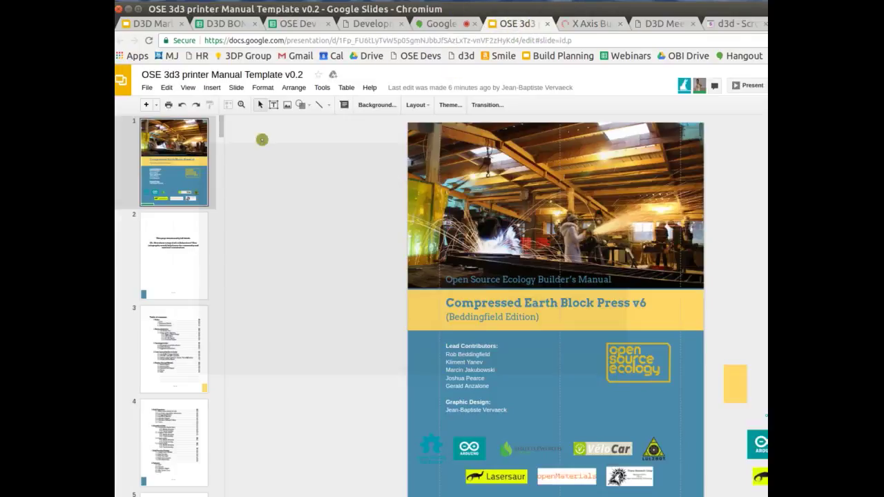
click(146, 88)
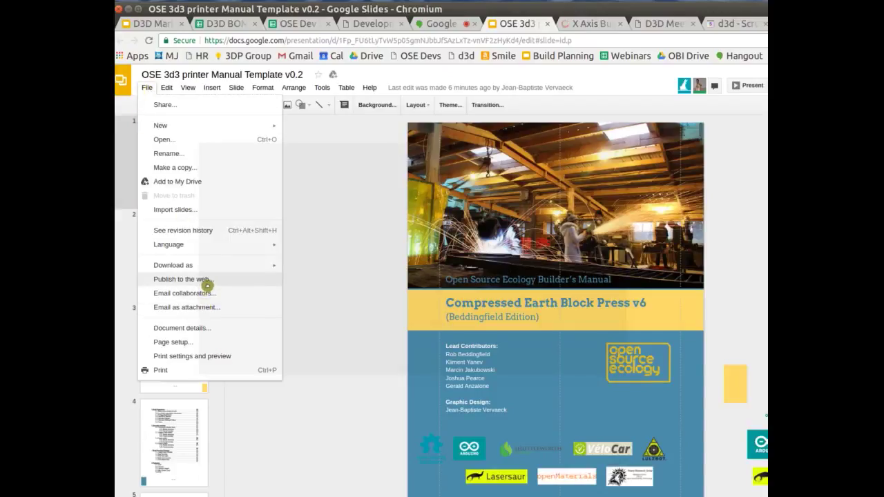
click(590, 23)
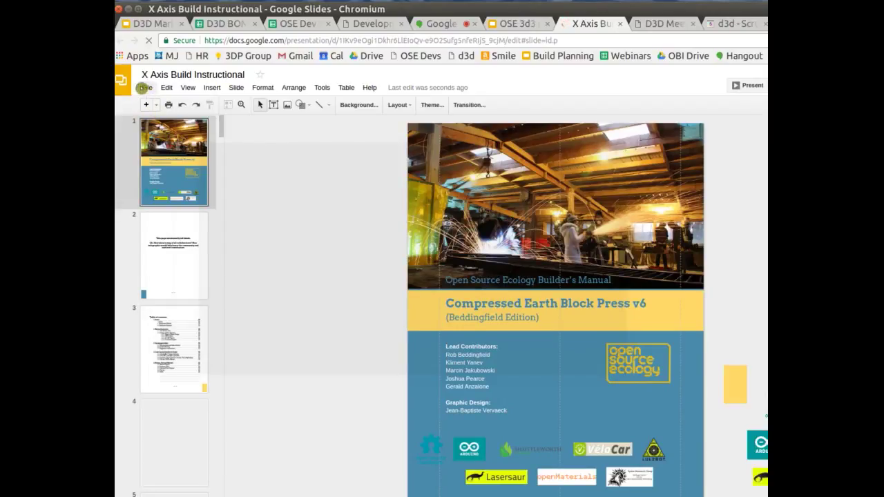
click(142, 88)
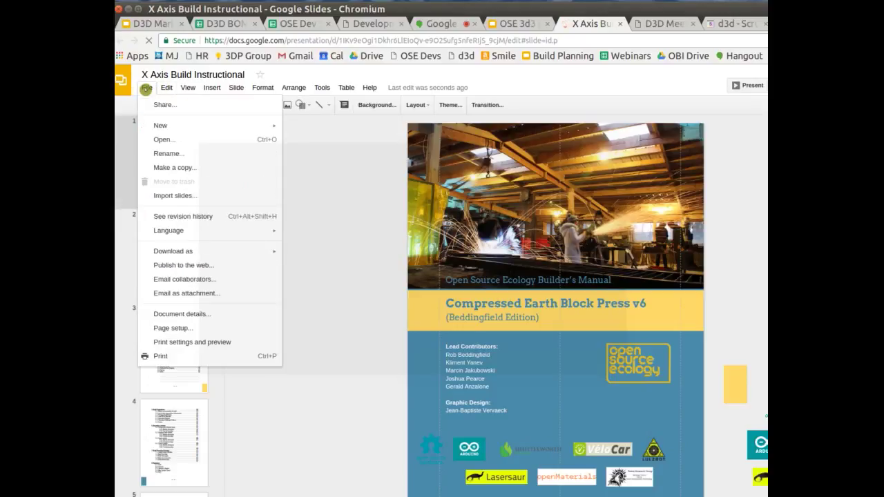
click(191, 265)
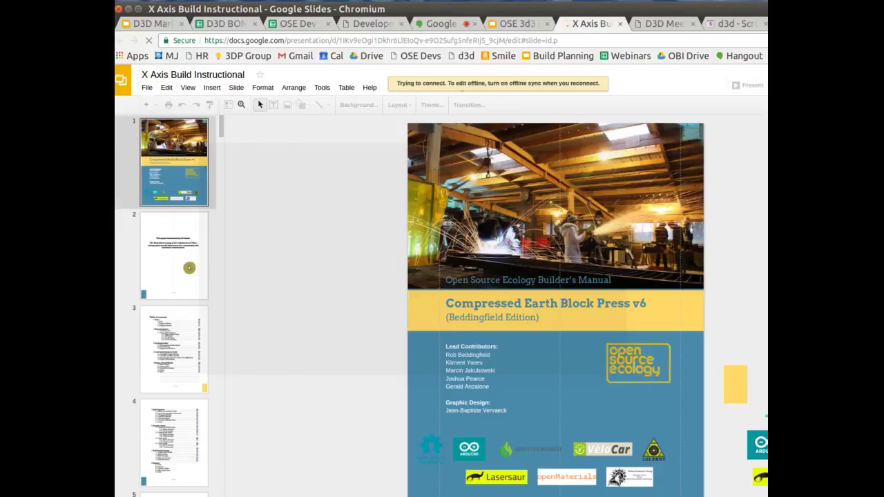
click(189, 268)
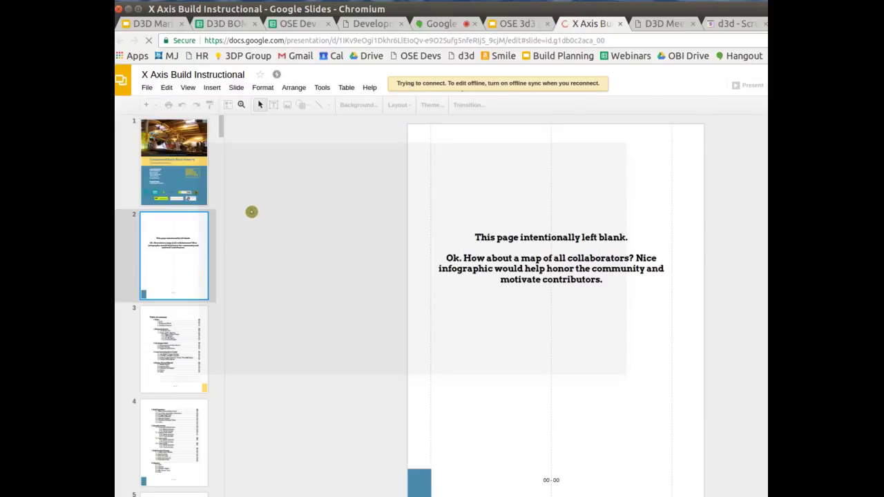
click(718, 25)
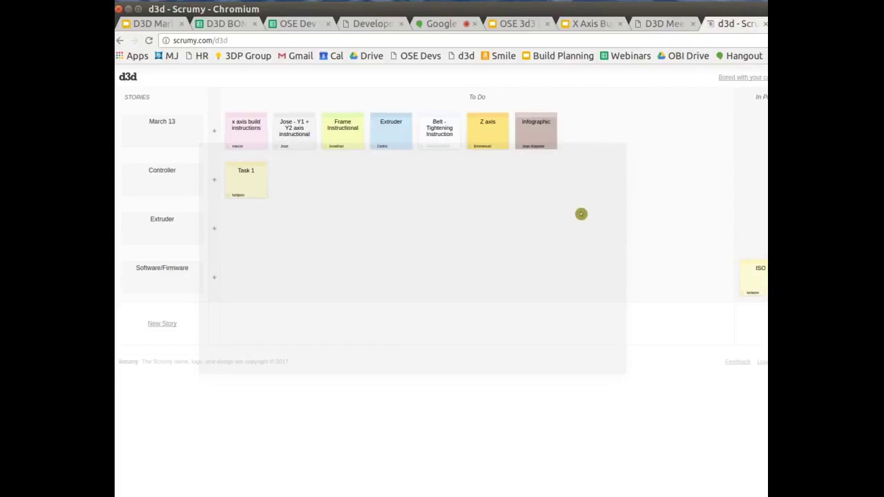
mouse_move(448, 133)
Publish the X Axis Build Instructional presentation to the web as a Medium (816x1085) embed and copy its embed code.
click(585, 25)
click(148, 87)
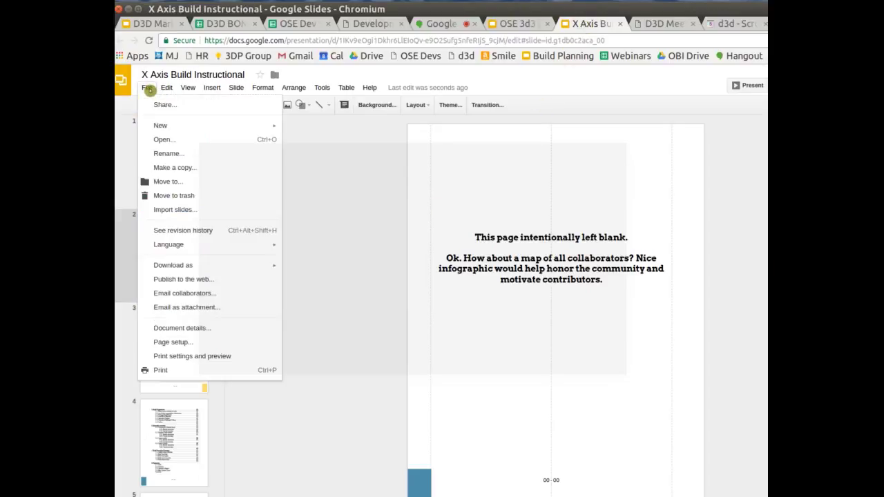
click(180, 280)
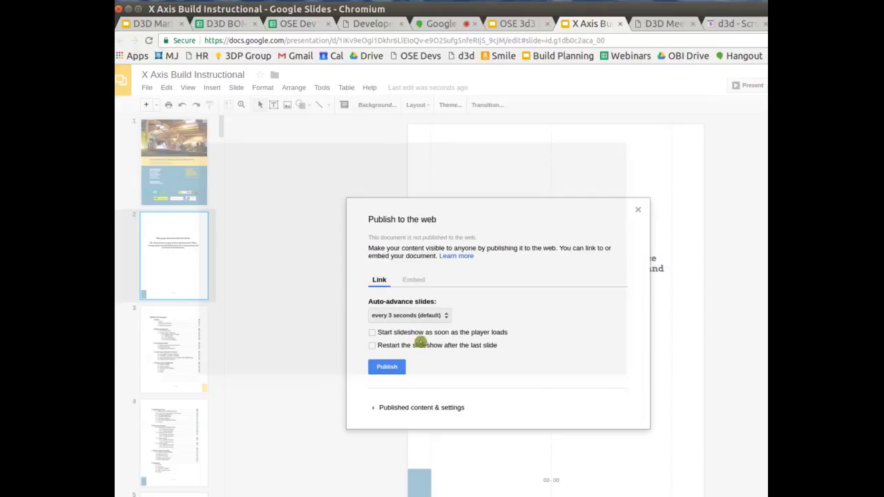
click(413, 280)
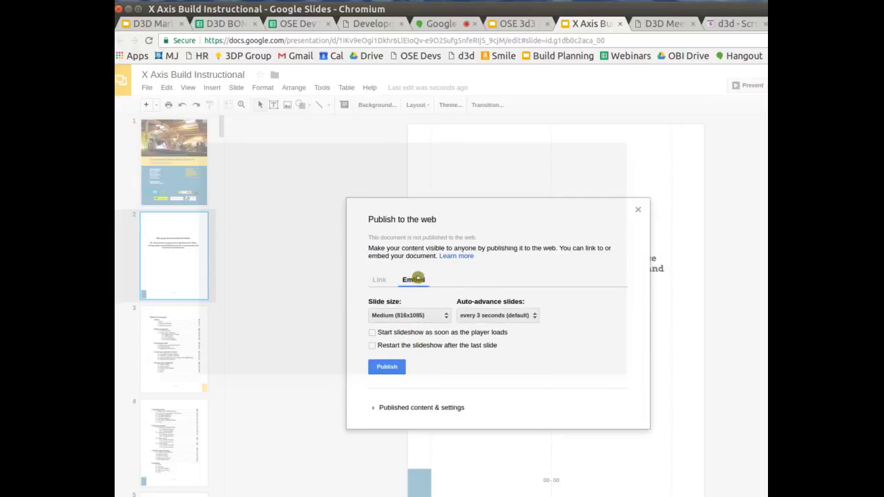
click(394, 368)
click(578, 106)
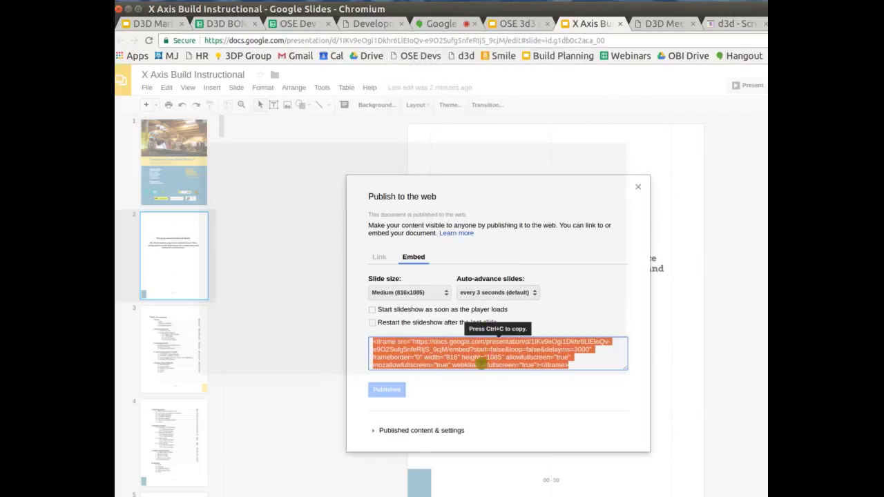
key(ctrl+c)
Start creating the D3D X Axis Build Instructional wiki page from its link in the meeting log's Mon Mar 13, 2017 section.
click(655, 26)
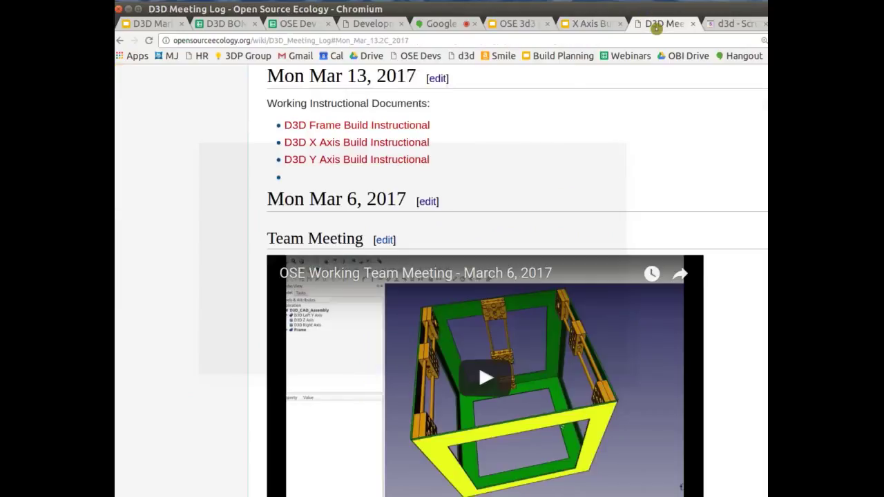
click(348, 143)
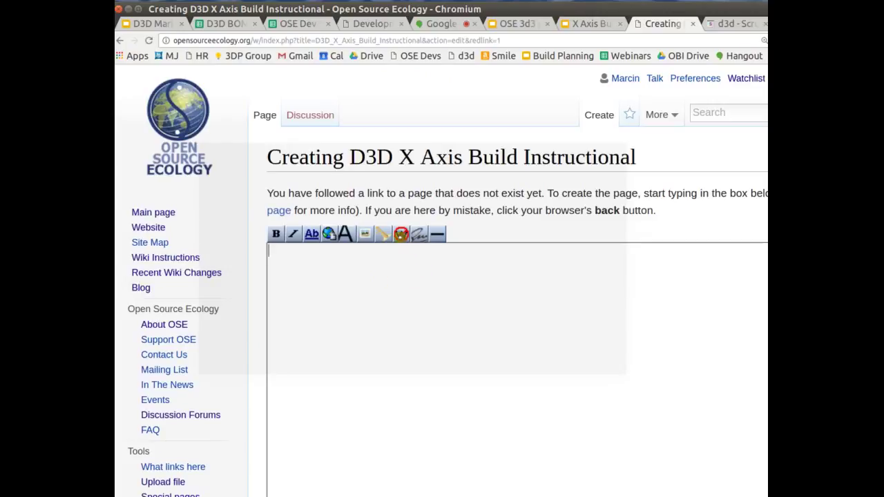
click(401, 234)
click(286, 247)
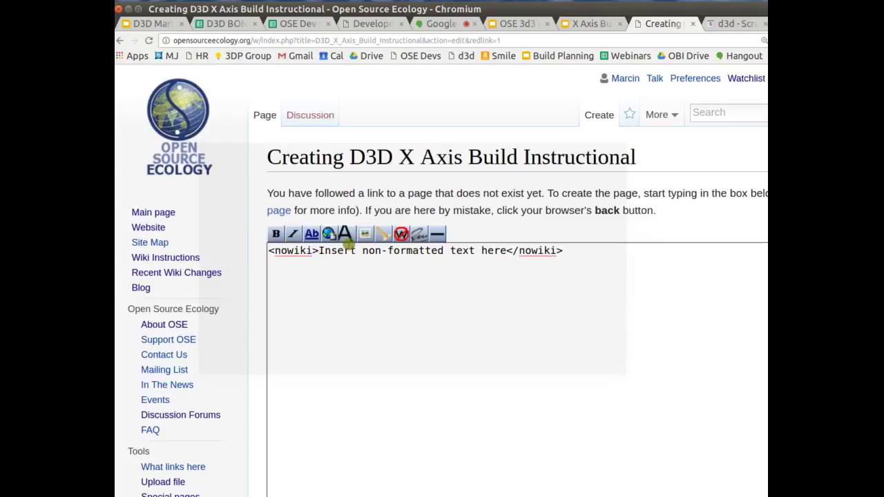
drag(319, 251, 507, 252)
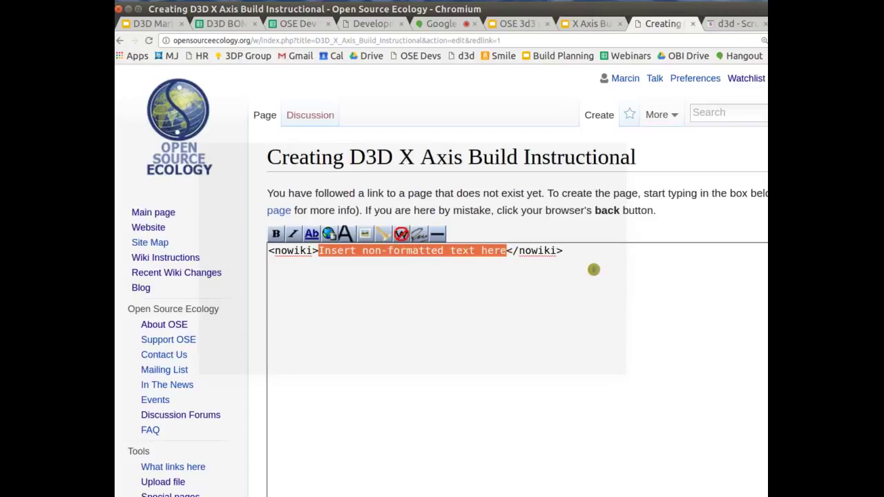
drag(593, 270, 209, 243)
key(BackSpace)
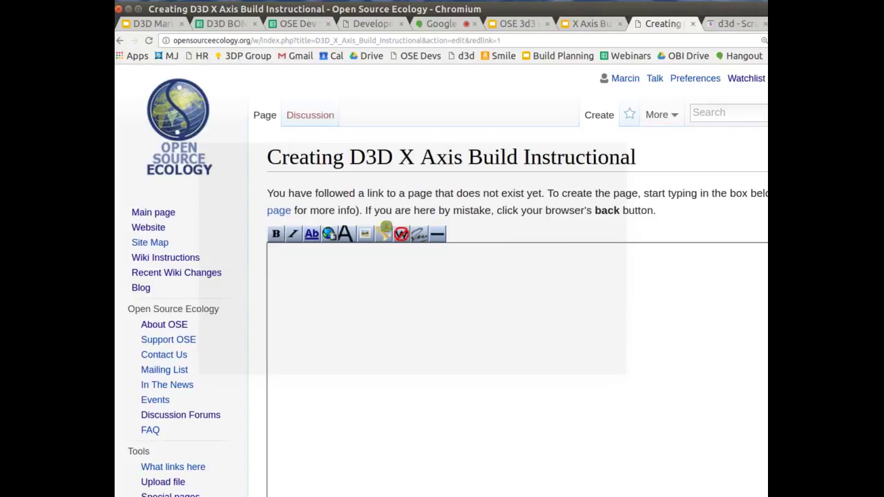
Insert nowiki tags on the new page, paste the presentation's embed code between them, and change both tags to html.
click(404, 235)
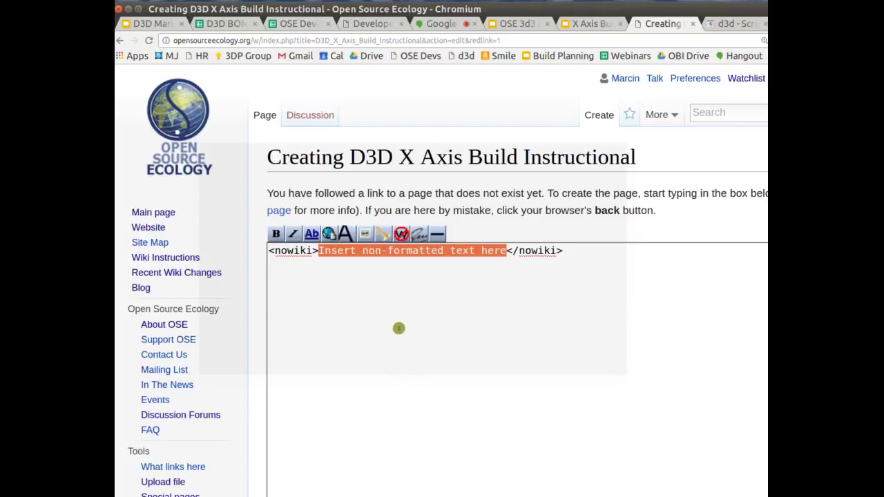
key(ctrl+v)
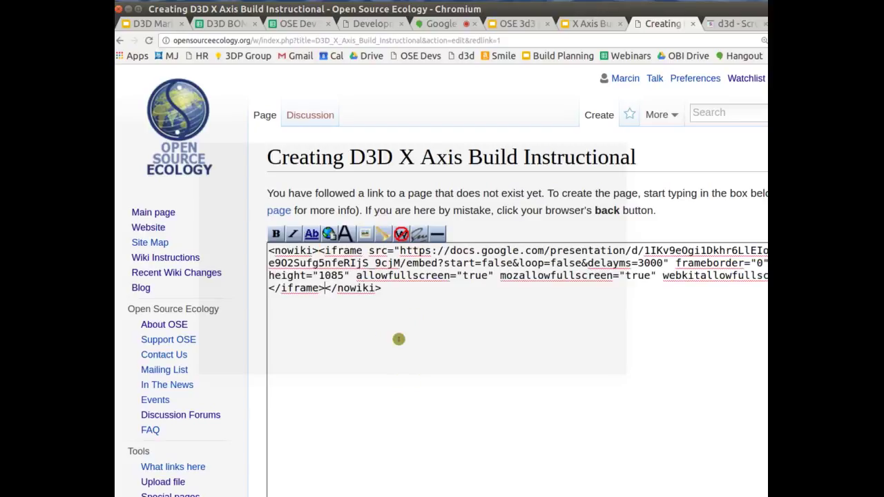
double_click(293, 253)
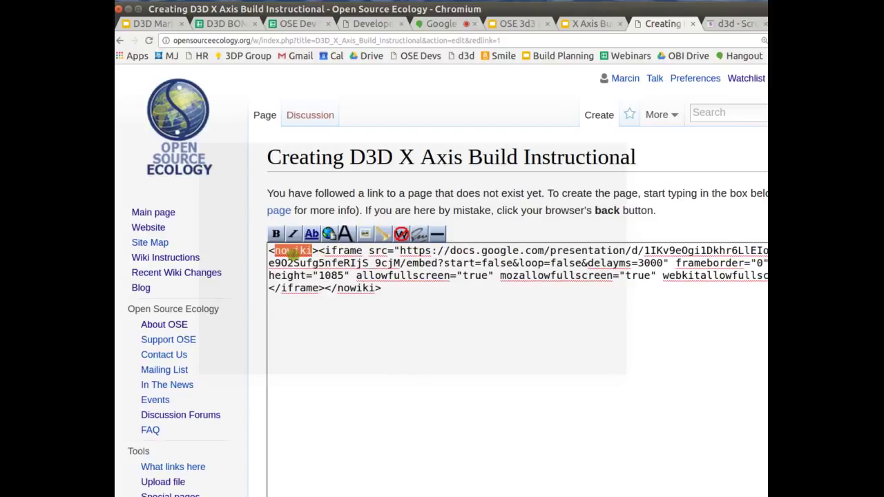
text(html)
double_click(347, 290)
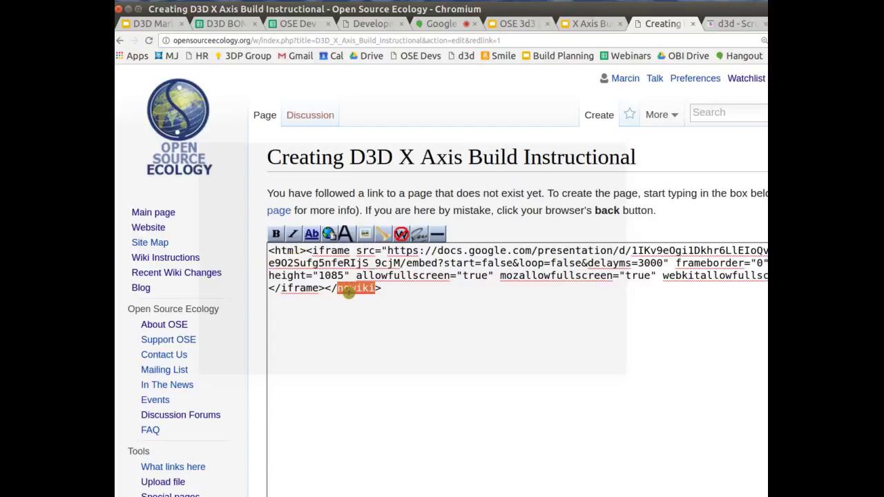
text(html)
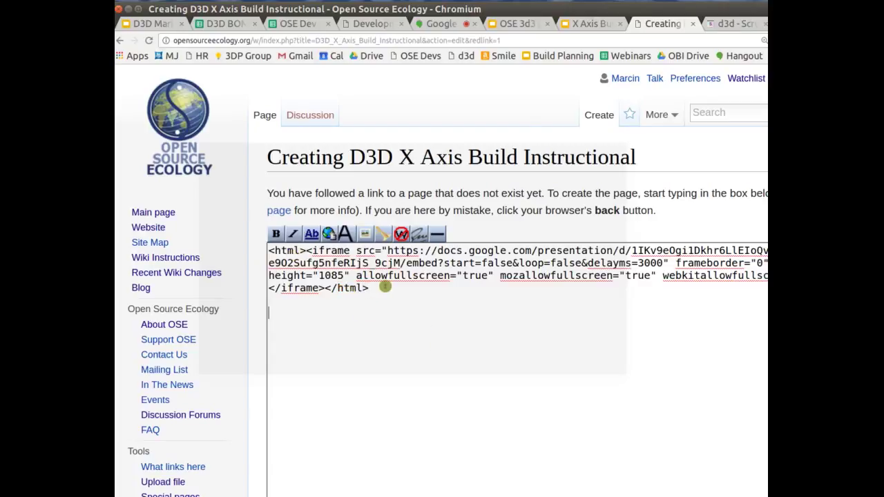
Add an external link labelled "edit" to the presentation's editing URL below the embed code and save the wiki page.
click(597, 25)
click(477, 41)
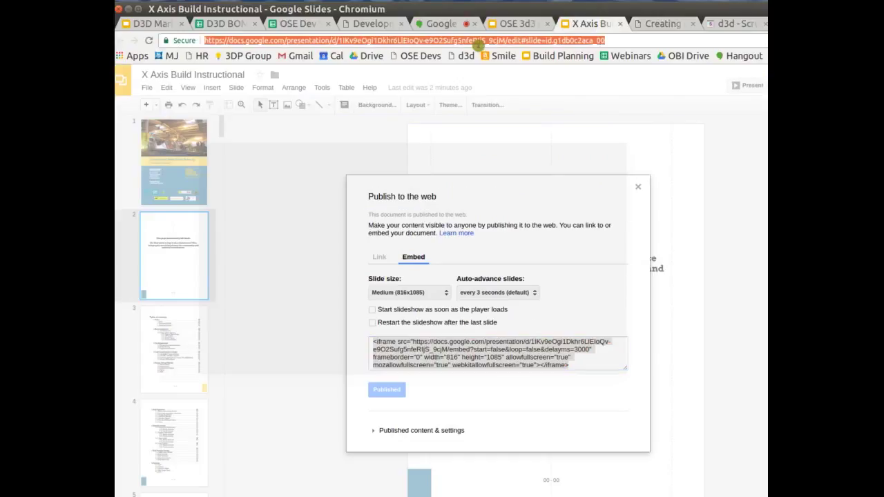
click(659, 24)
text([)
key(ctrl+v)
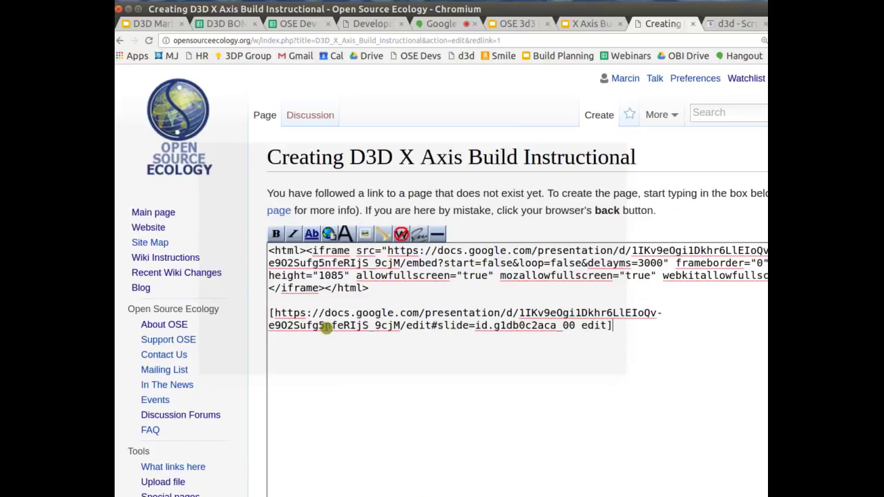
text(edit])
scroll(262, 355, down, 8)
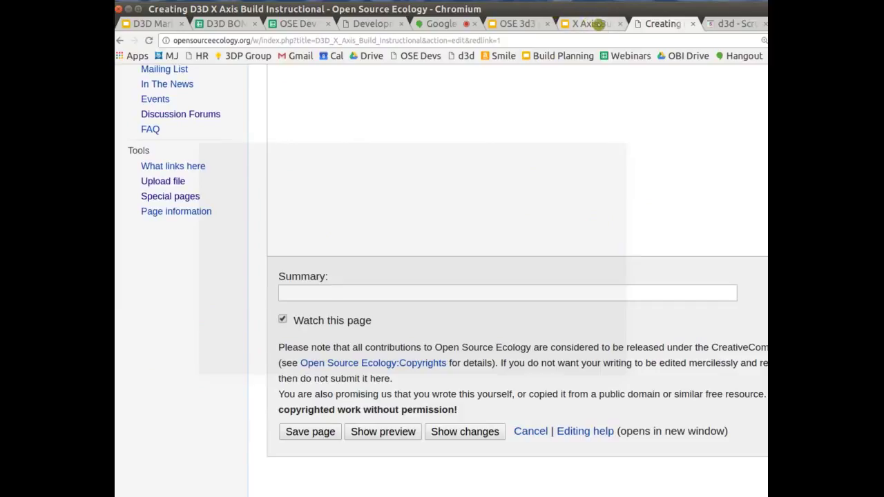
click(322, 435)
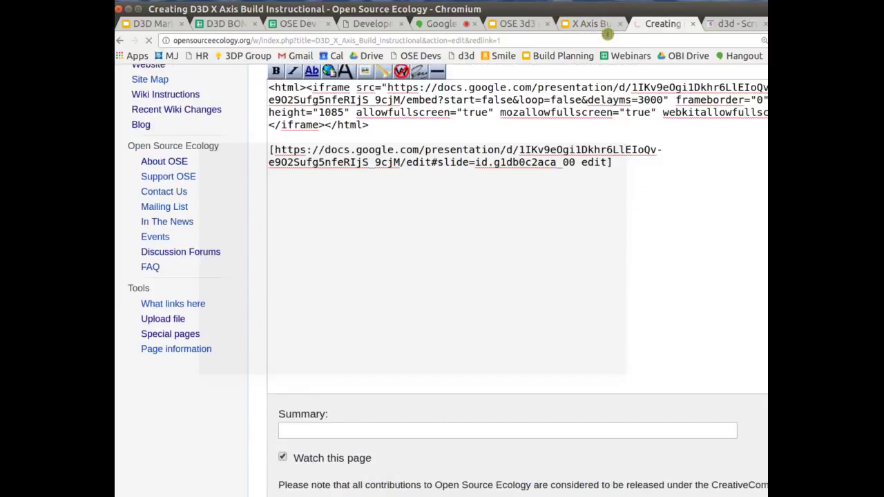
Examine the saved D3D X Axis Build Instructional page at 125% zoom, from the embedded presentation to the edit link below it.
click(595, 27)
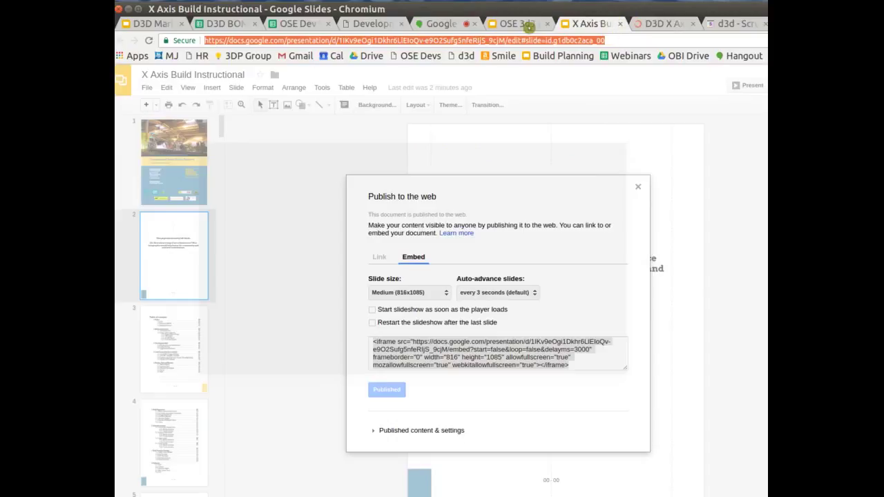
click(524, 25)
click(664, 25)
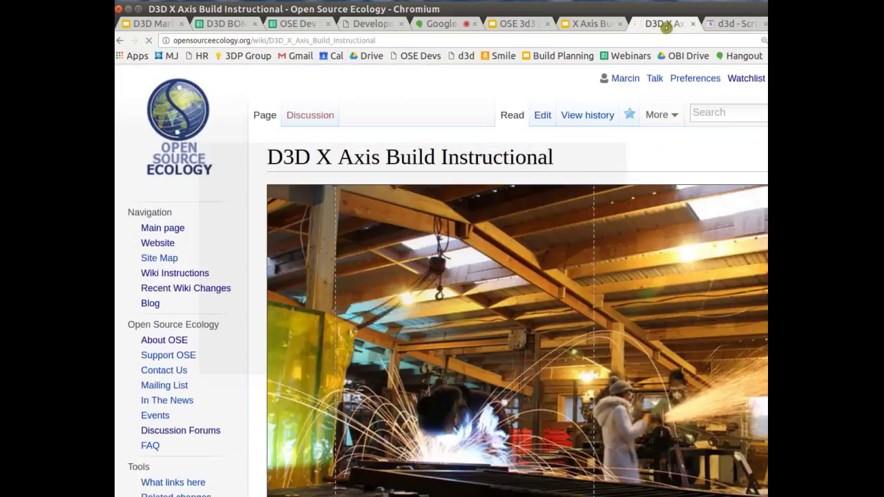
scroll(313, 144, down, 3)
scroll(500, 247, down, 4)
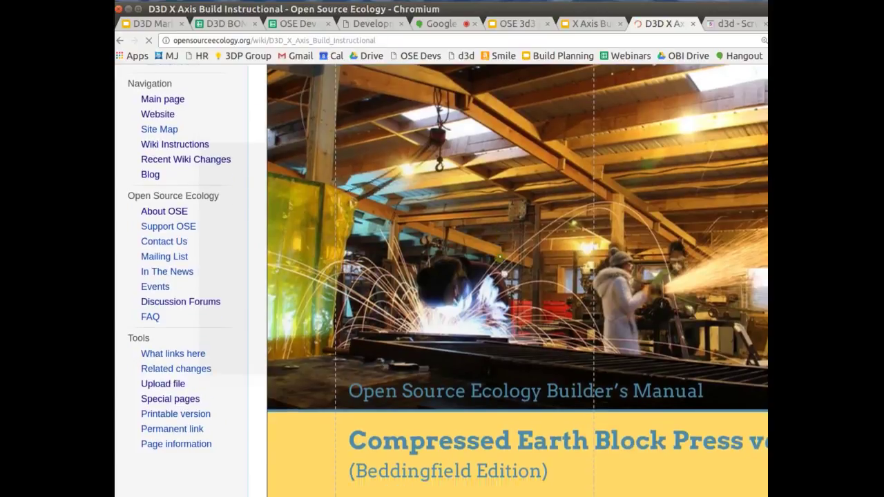
scroll(496, 255, up, 7)
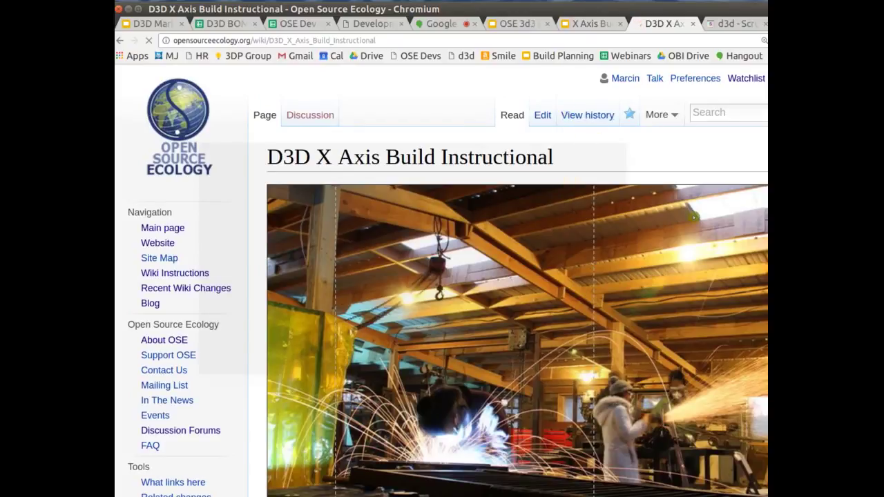
key(ctrl+minus)
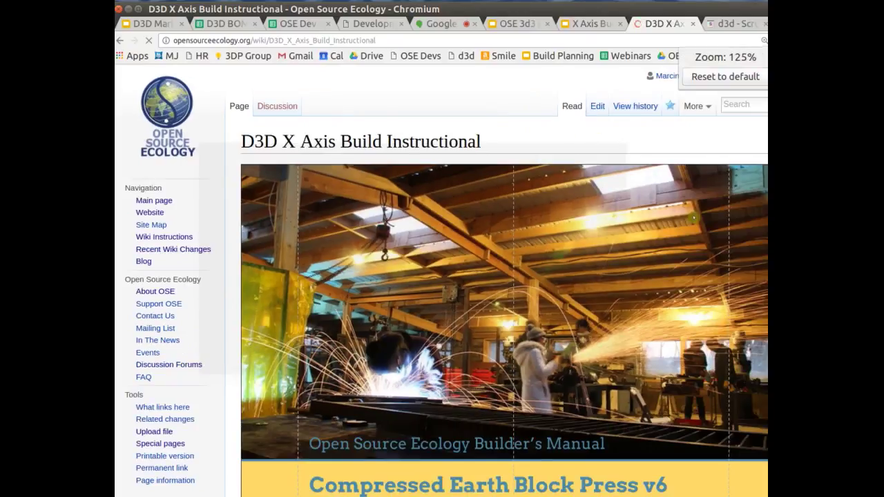
scroll(649, 255, down, 3)
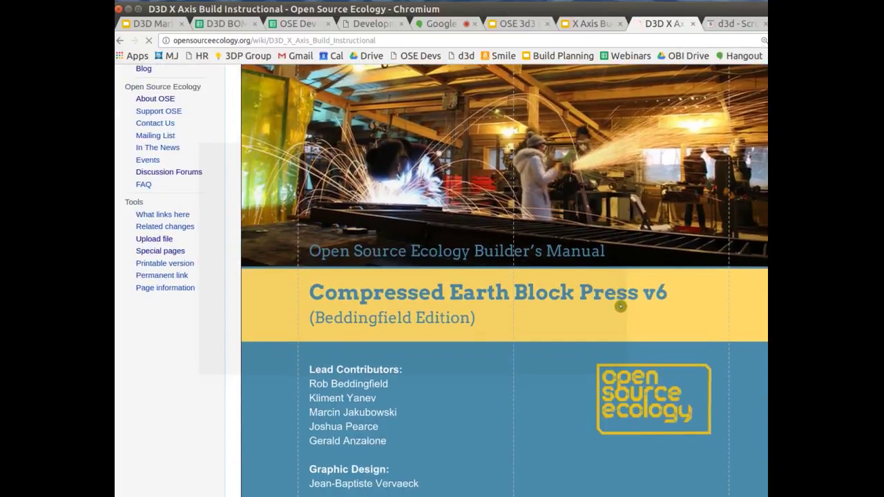
scroll(620, 306, down, 4)
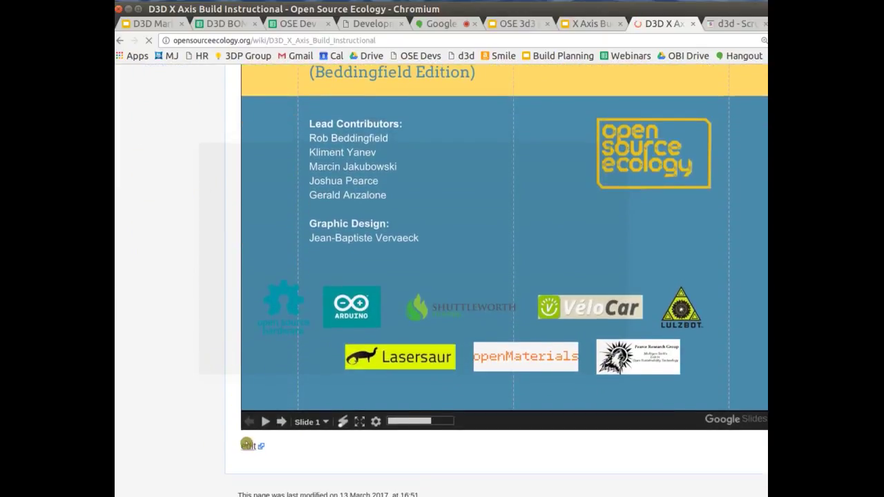
Close the web publishing dialog of the X Axis presentation and view its table of contents slide.
click(598, 31)
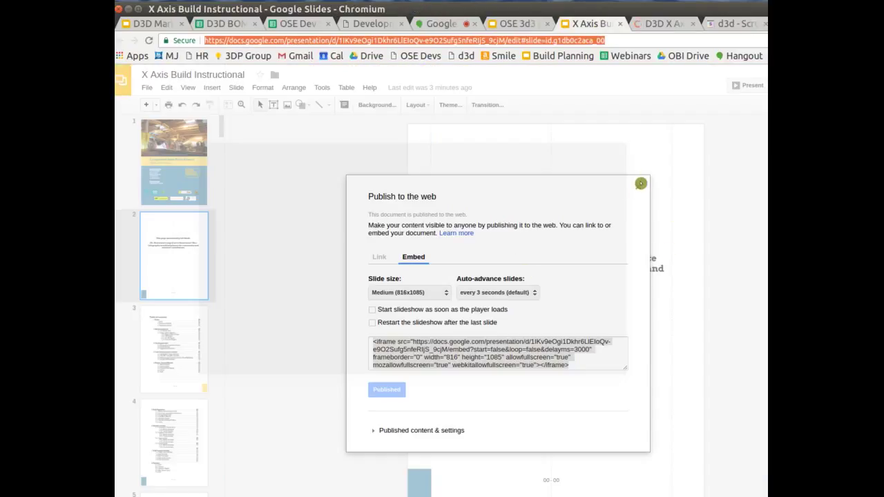
click(639, 185)
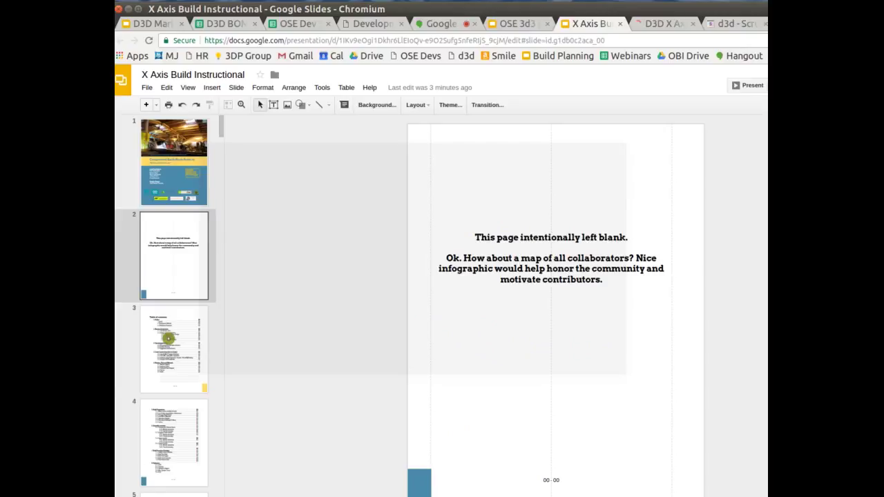
click(169, 338)
scroll(168, 334, down, 3)
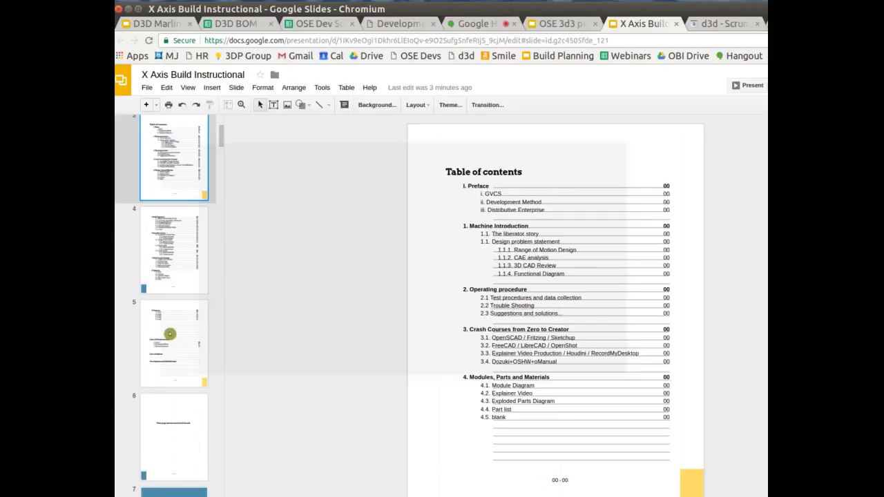
Examine the manual template's slides from the table of contents through the operating procedure section, up to the Trouble Shooting slide.
key(Down)
key(Down)
key(Down)
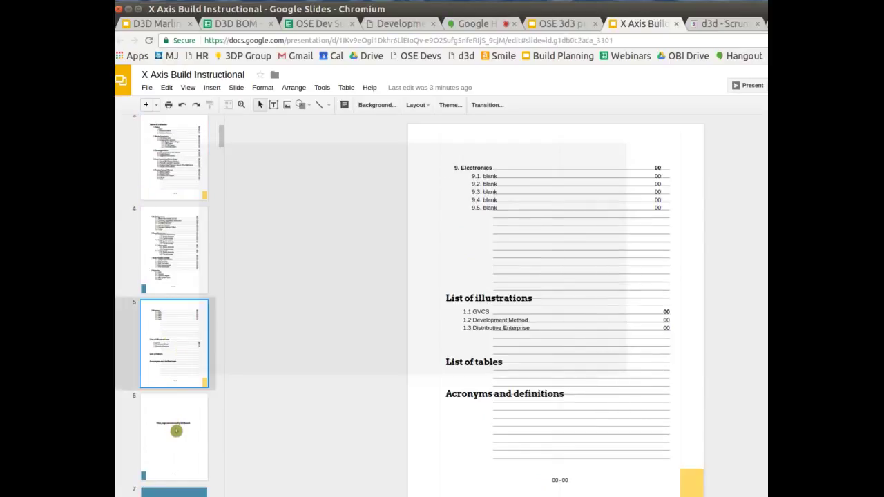
scroll(174, 417, down, 2)
scroll(172, 405, down, 1)
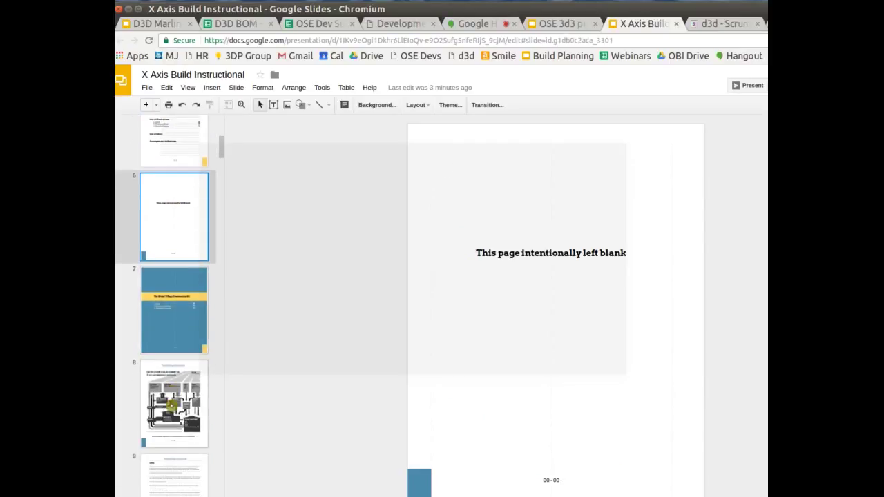
scroll(171, 405, down, 7)
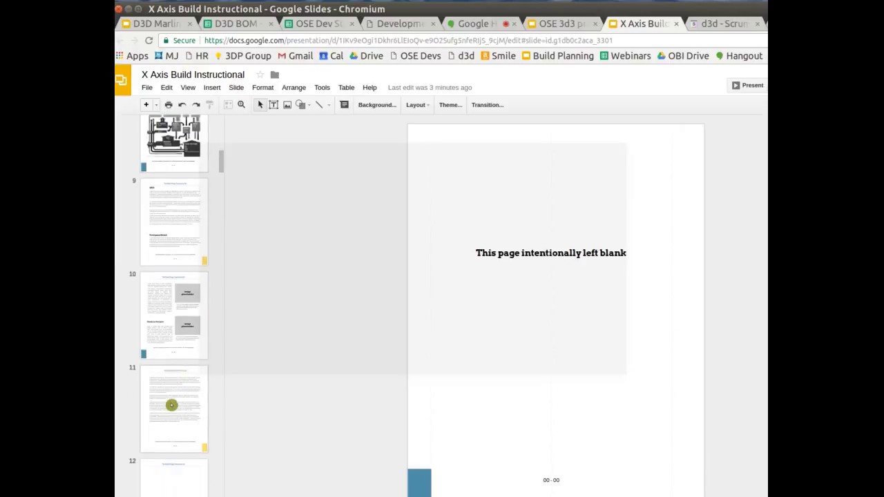
scroll(171, 405, down, 1)
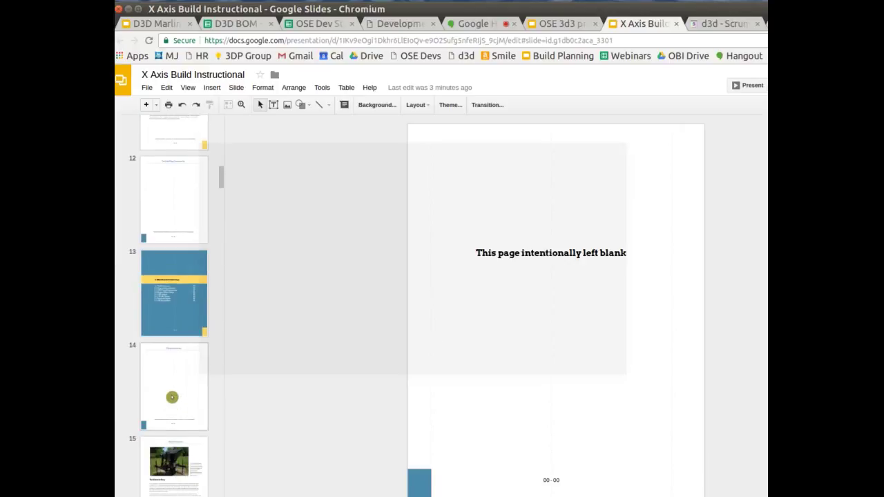
scroll(172, 397, down, 5)
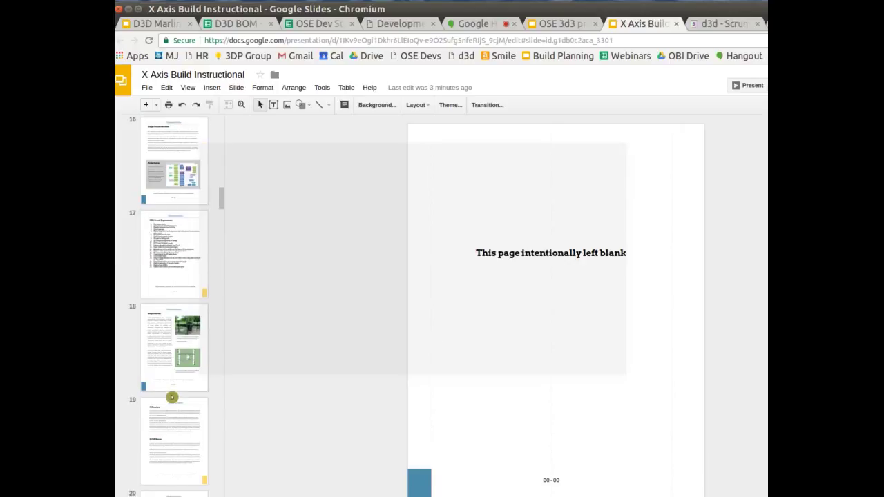
scroll(172, 393, down, 1)
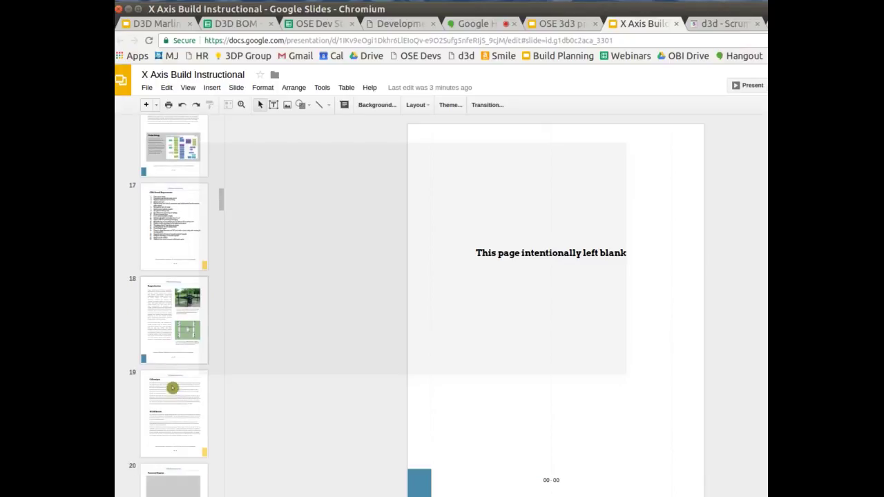
scroll(191, 290, down, 3)
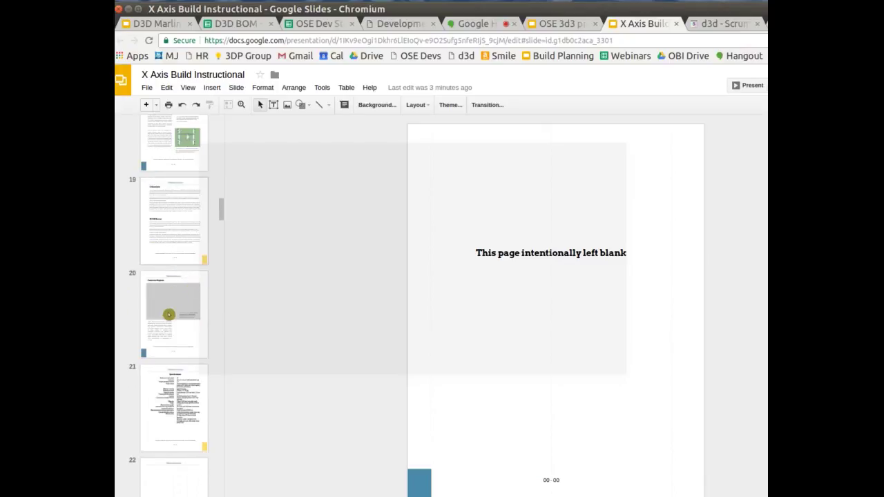
scroll(170, 314, down, 10)
scroll(170, 315, down, 6)
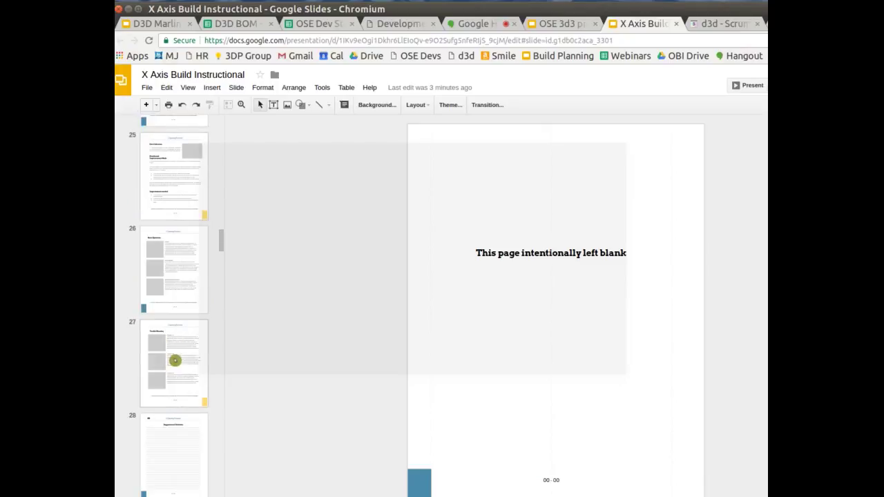
Replace the "Trouble Shooting" heading on slide 27 with "Steps".
click(178, 327)
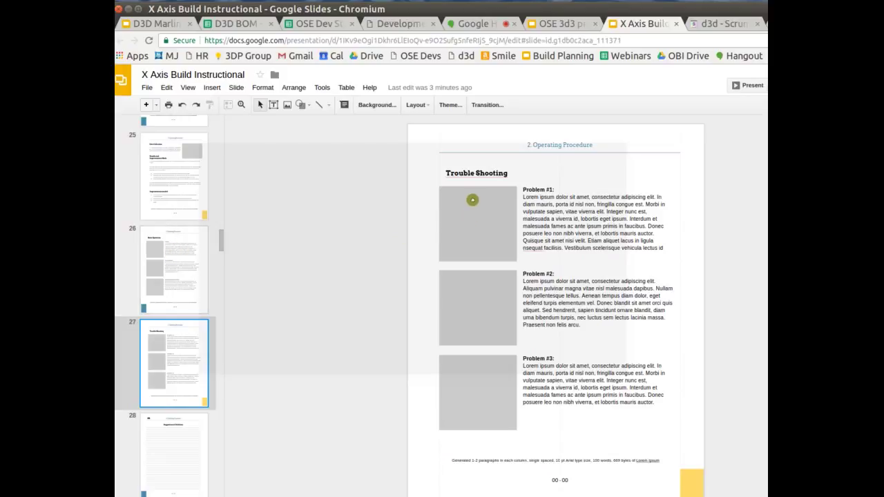
click(473, 174)
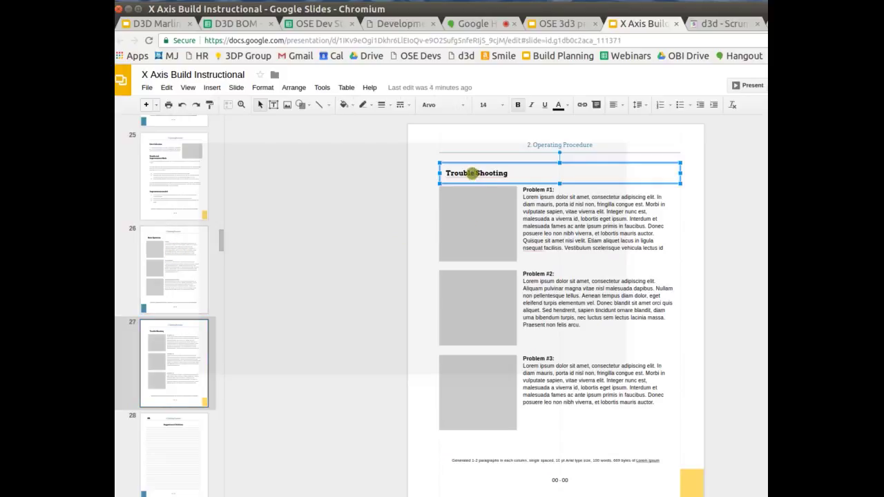
triple_click(474, 175)
text(Step)
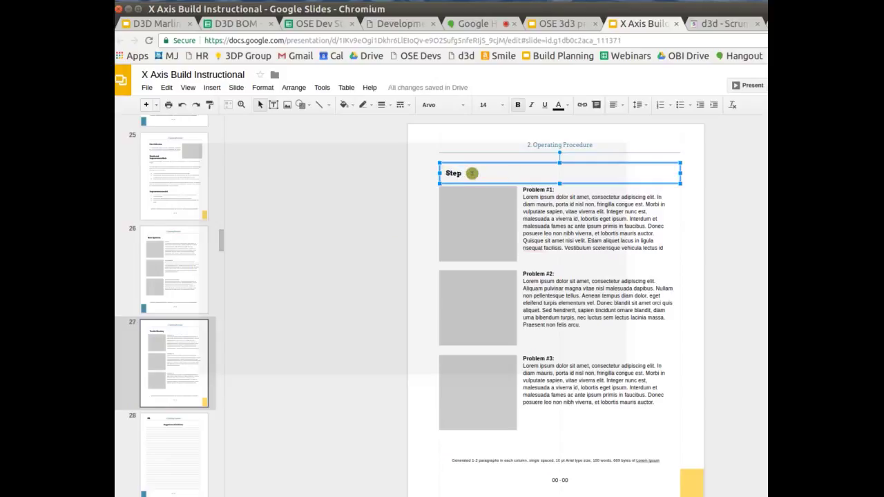
text(s)
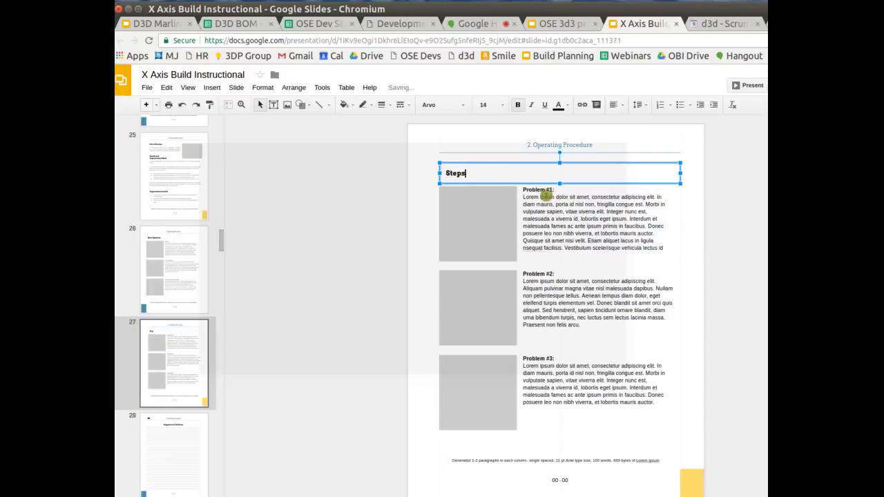
Relabel the "Problem #1" text beside the first image placeholder on slide 27 as "Step 1".
click(529, 189)
drag(529, 189, 522, 190)
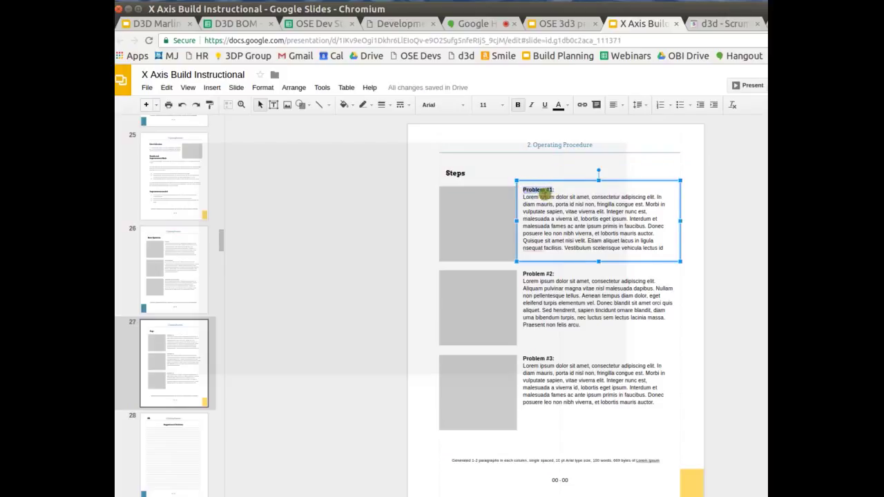
text(Step 1)
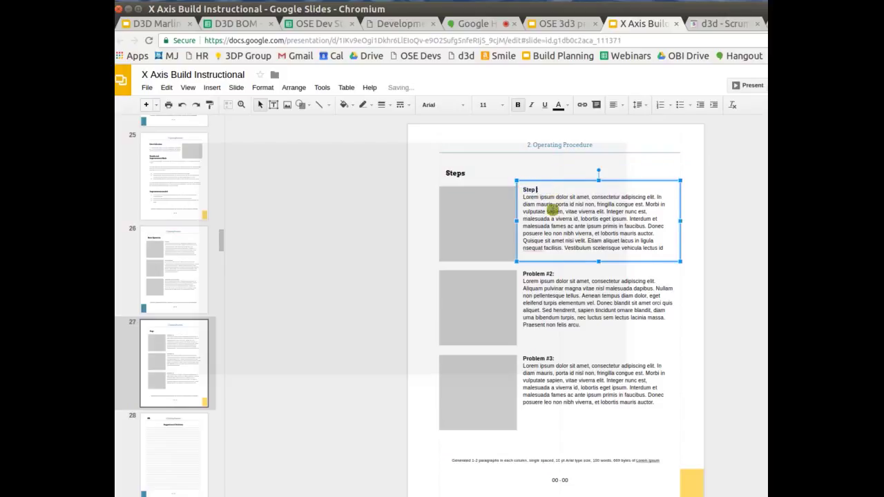
click(550, 143)
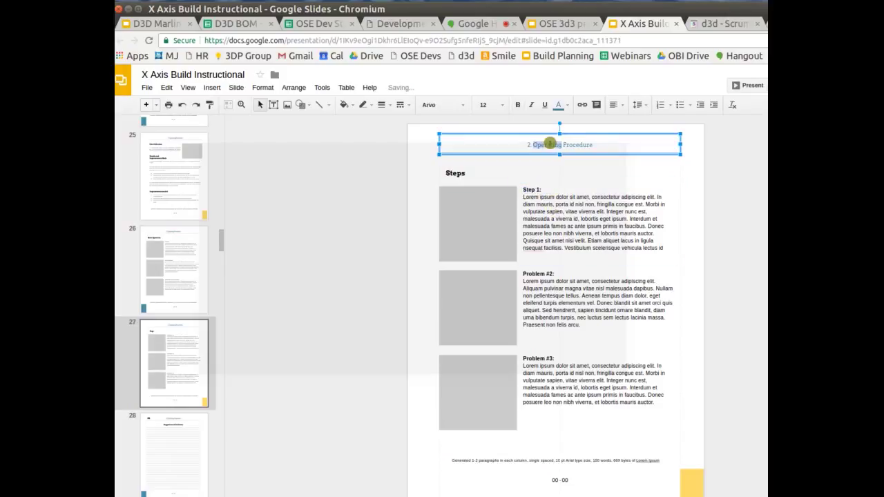
click(494, 239)
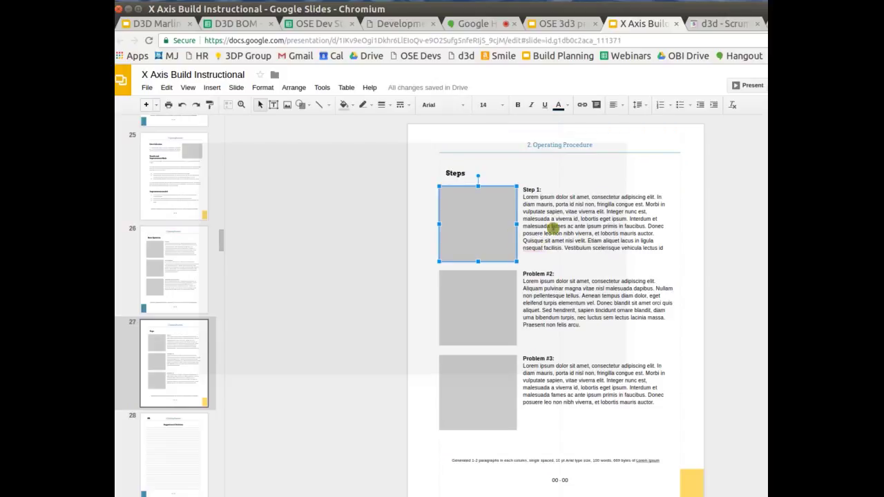
click(514, 236)
click(501, 232)
Examine the "Software we use" and "Video tutorial series" slides in the "from zero to maker" section.
scroll(146, 300, down, 1)
scroll(147, 300, down, 4)
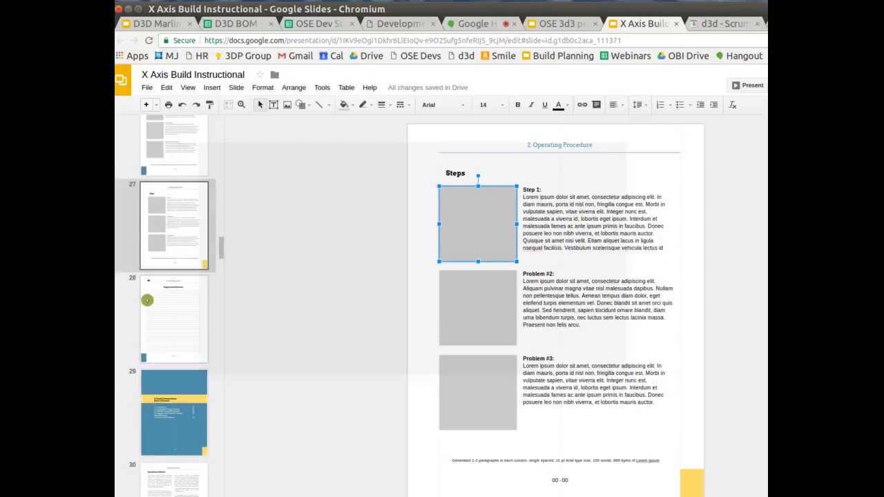
scroll(149, 299, up, 2)
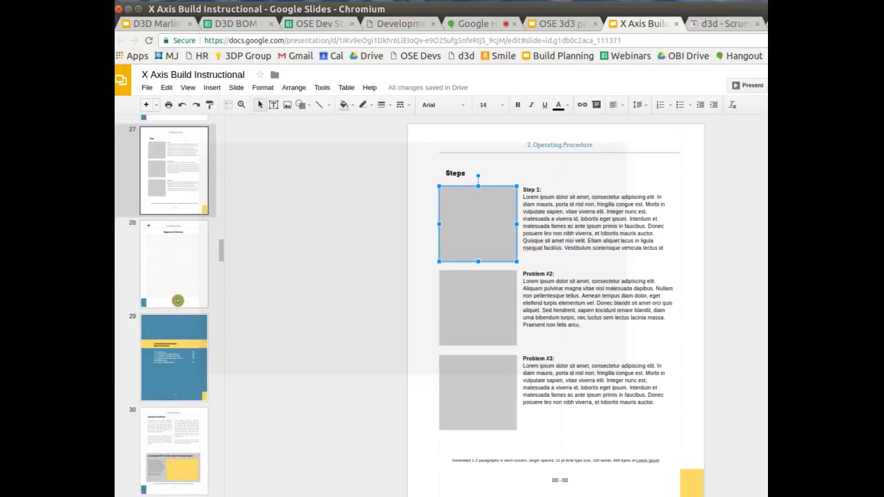
scroll(175, 314, down, 3)
scroll(175, 314, down, 2)
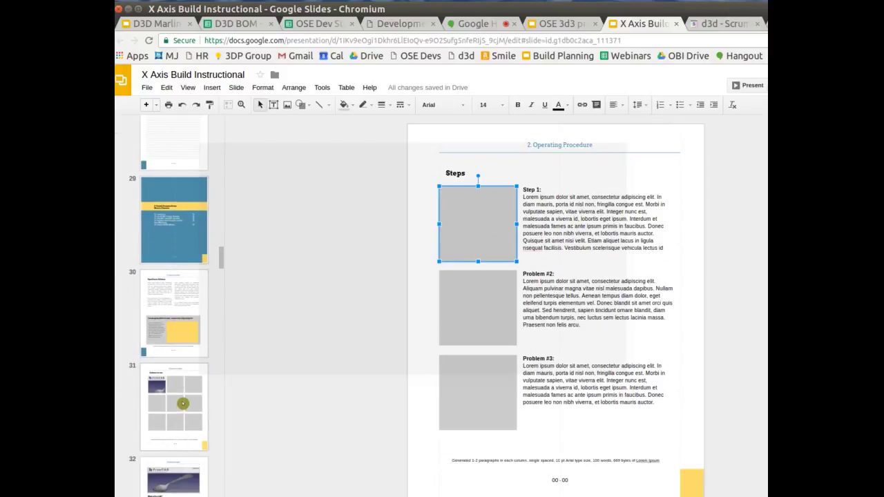
click(181, 400)
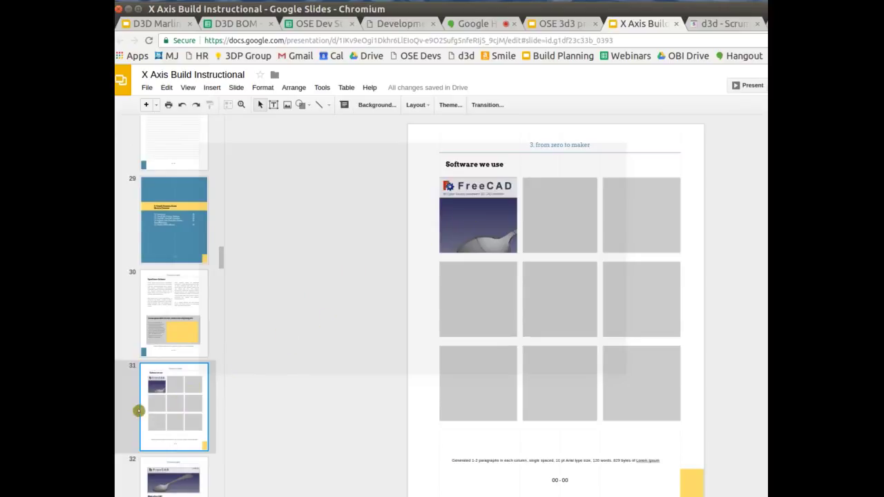
scroll(141, 404, down, 1)
scroll(140, 404, down, 5)
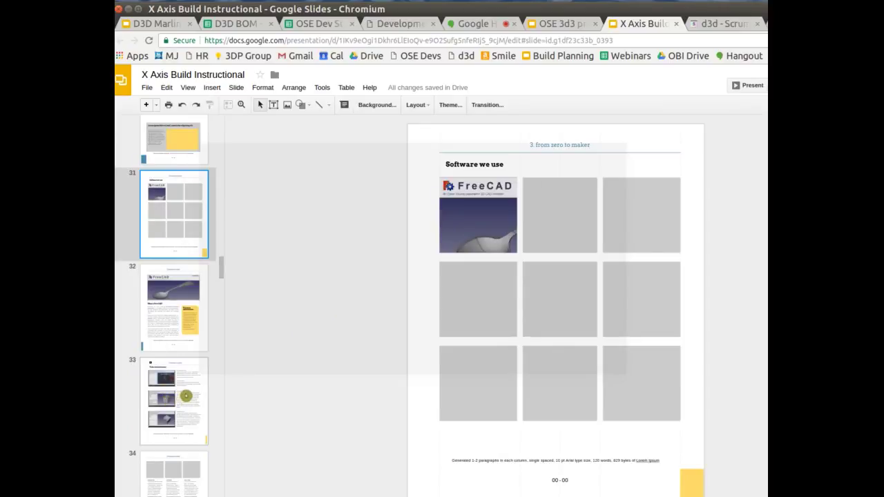
click(186, 395)
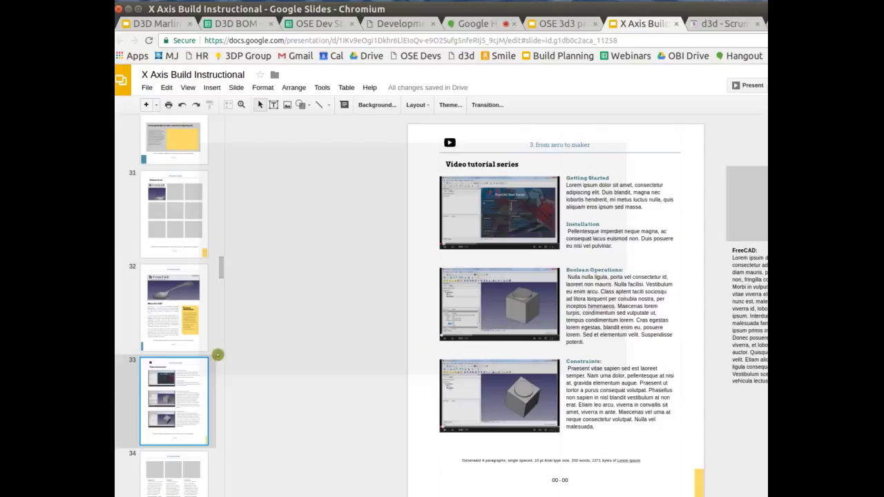
Examine the remaining "from zero to maker" layouts, from the OpenSCAD, Fritzing and Sketchup slide to the Explainer Video Production slide.
scroll(182, 380, down, 1)
scroll(182, 379, down, 5)
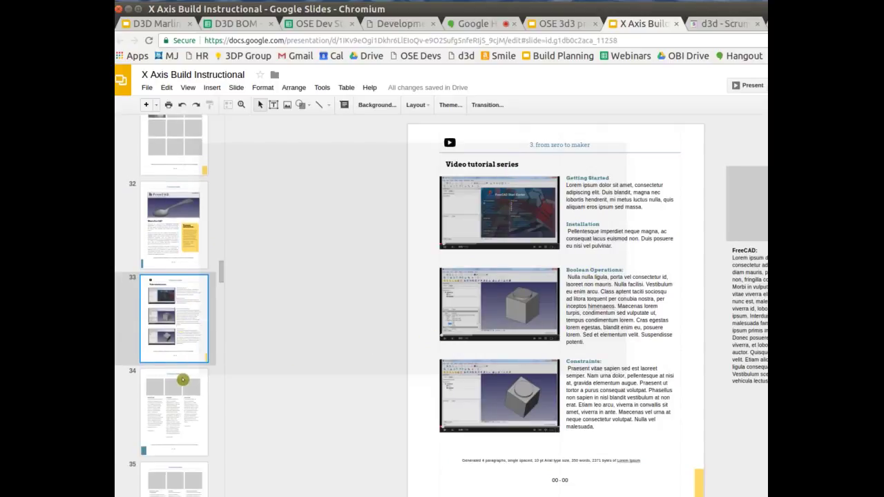
click(190, 339)
scroll(191, 339, down, 2)
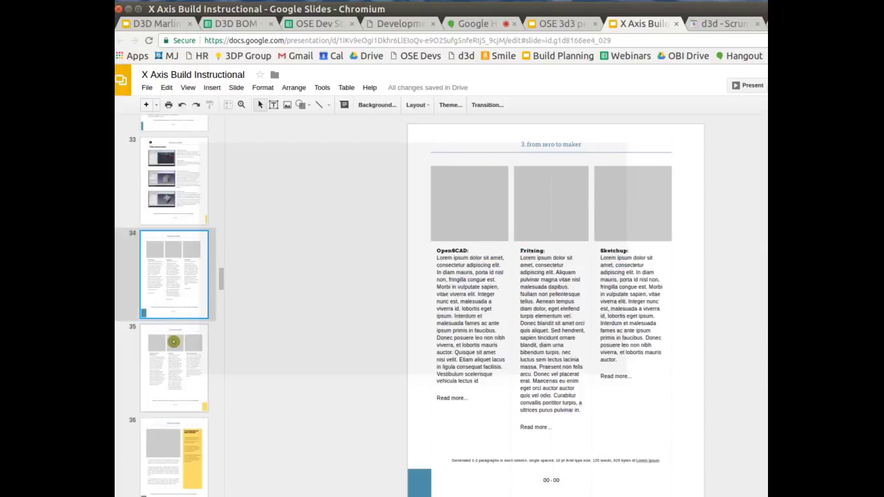
scroll(173, 341, down, 3)
scroll(174, 341, down, 6)
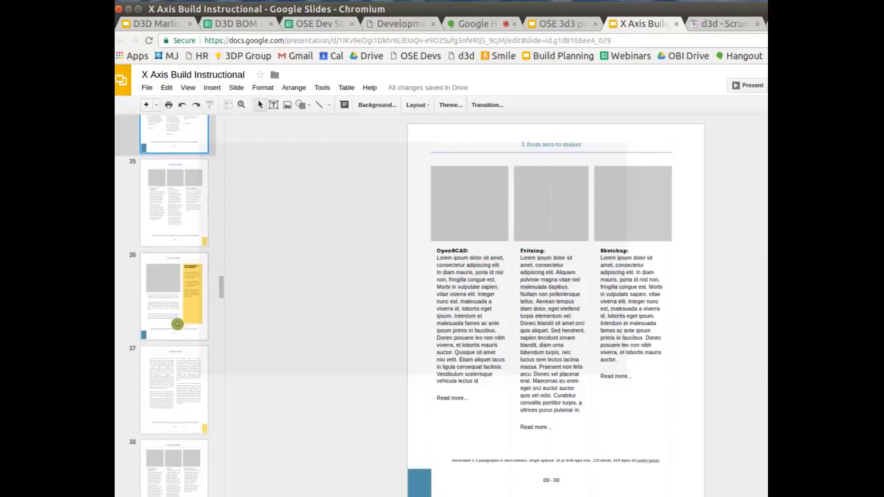
click(181, 326)
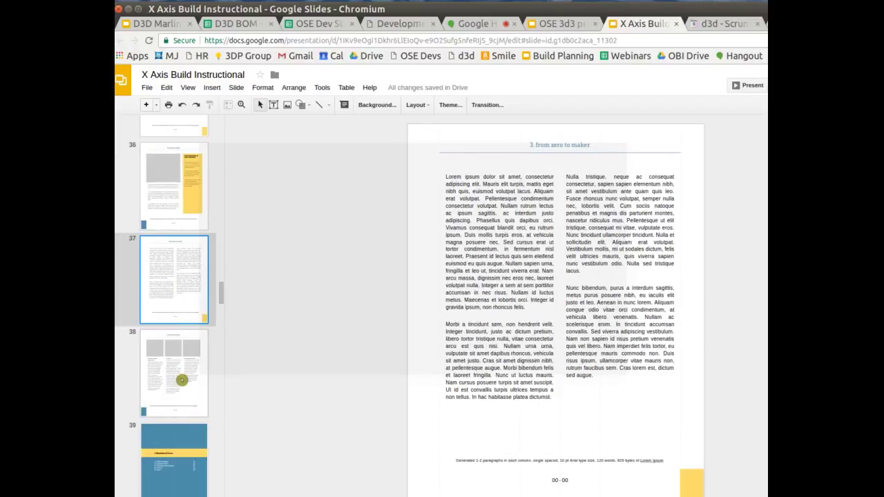
click(182, 380)
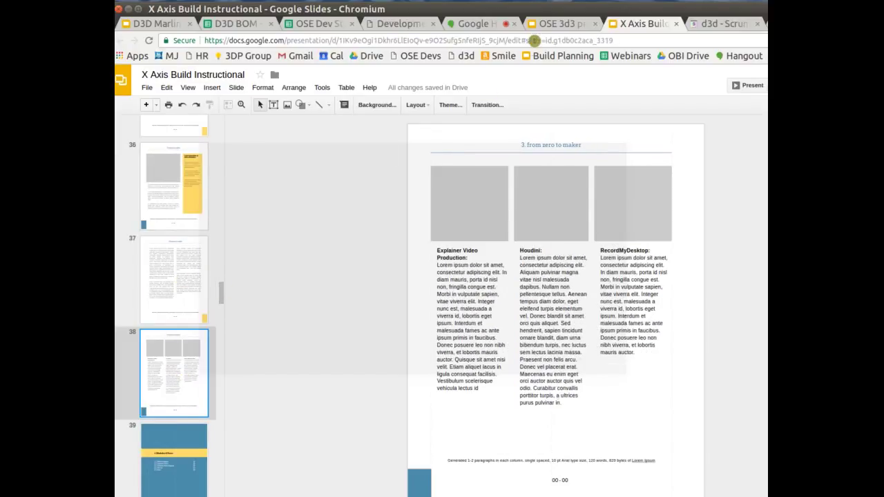
Switch to the Google Hangouts call and restart screen sharing with the entire screen.
click(457, 23)
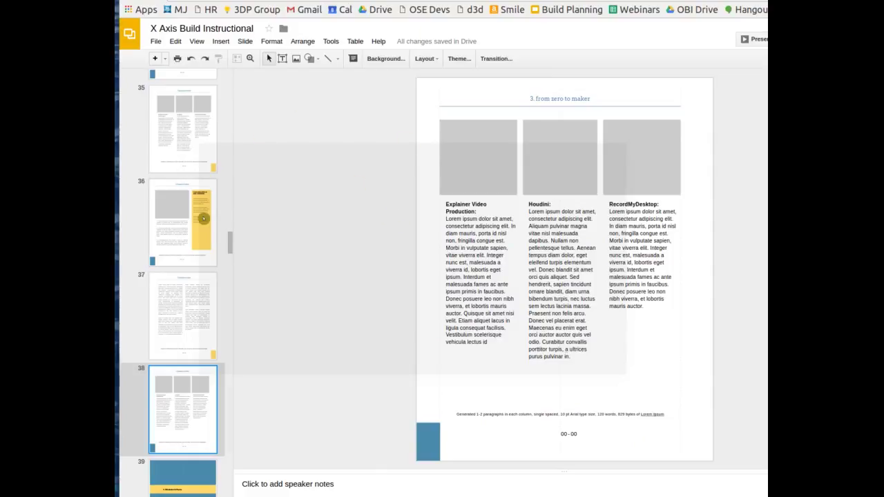
scroll(198, 212, up, 2)
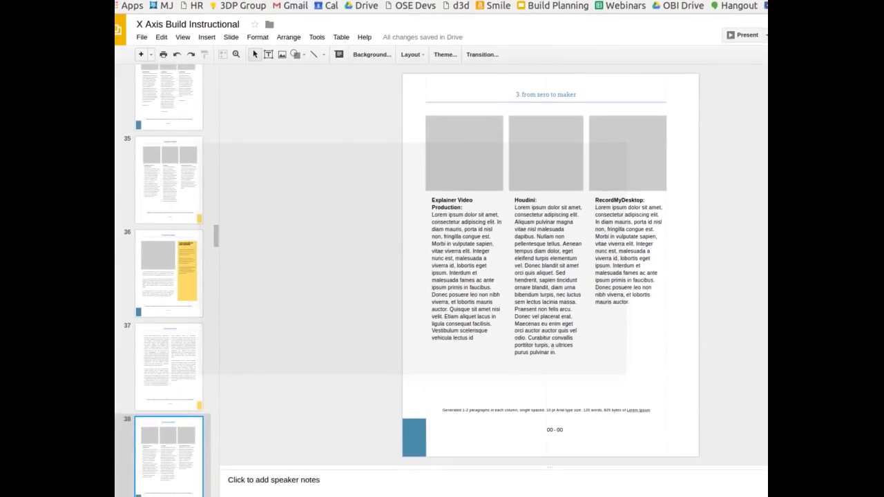
key(alt+Tab)
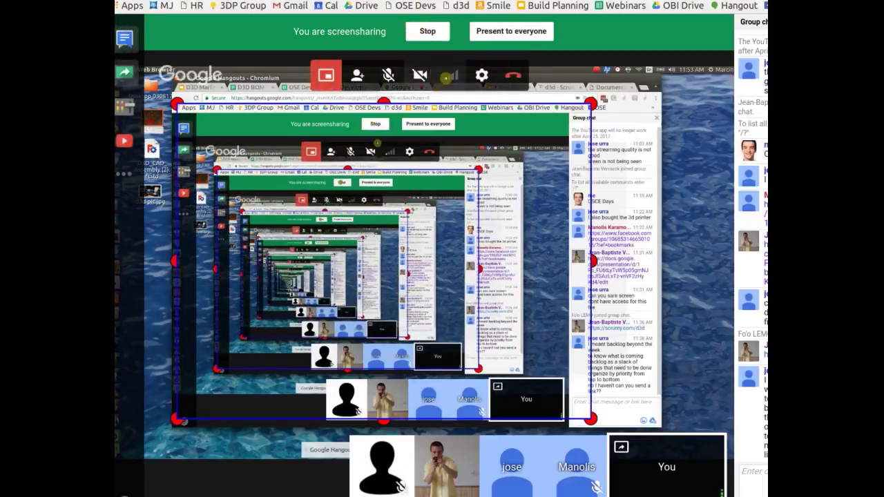
click(450, 75)
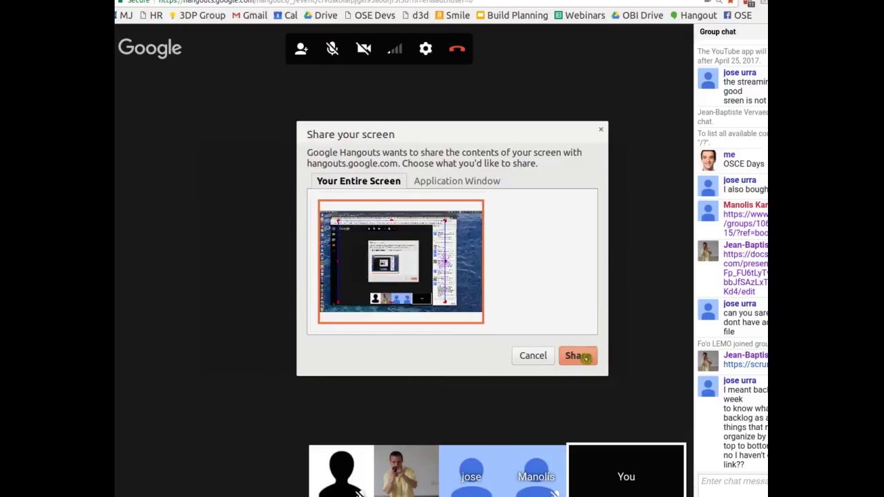
click(578, 356)
Replace the Development Template page with the D3D_Log wiki page.
key(ctrl+Tab)
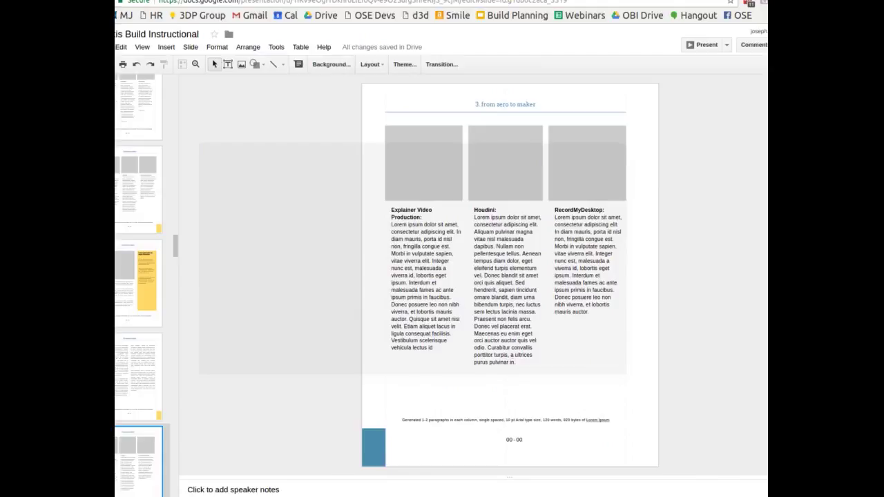
key(ctrl+Tab)
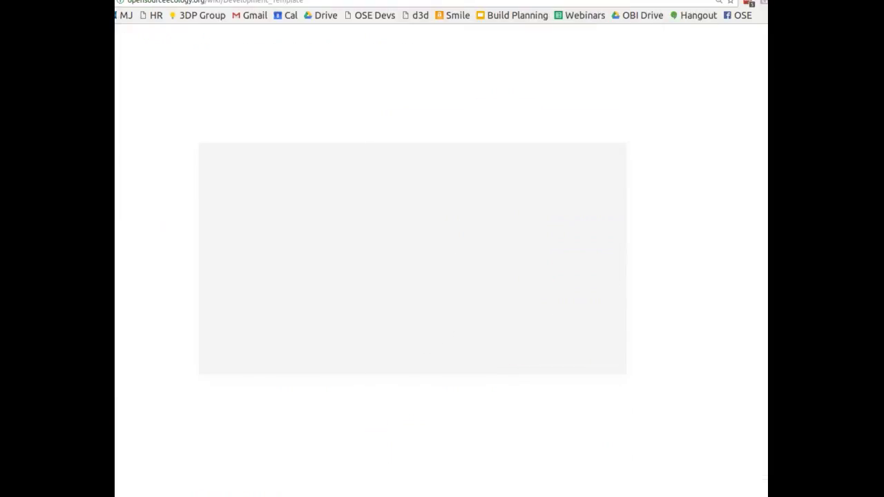
scroll(400, 183, up, 3)
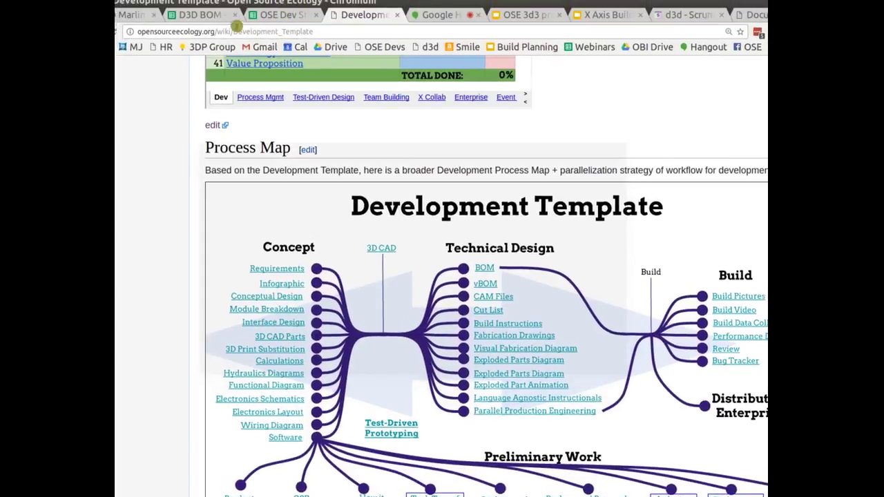
double_click(236, 26)
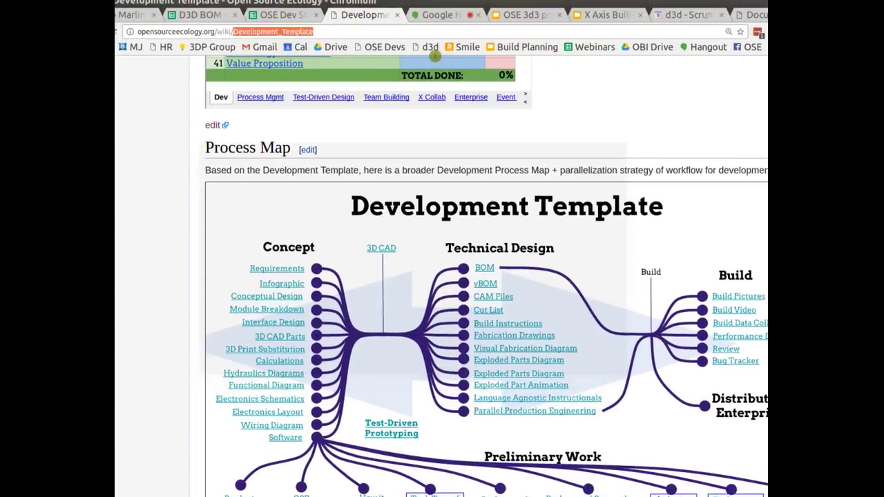
text(De)
key(BackSpace)
key(BackSpace)
text(D3 L)
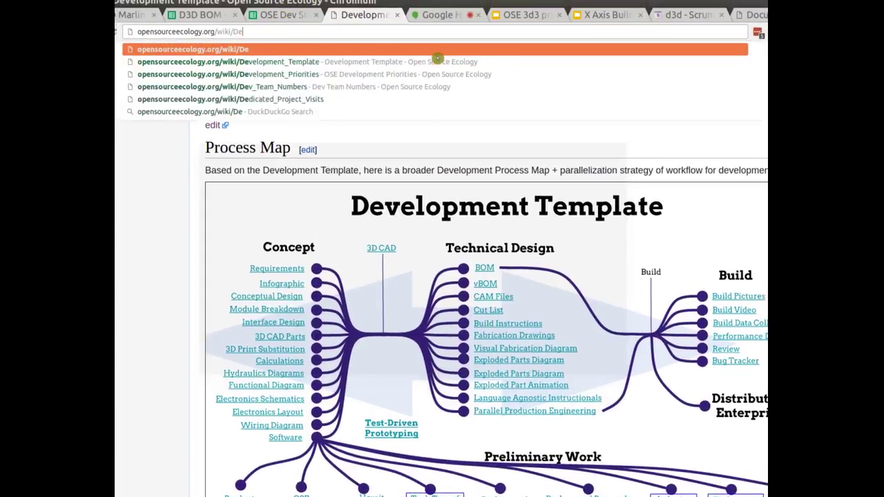
text(og)
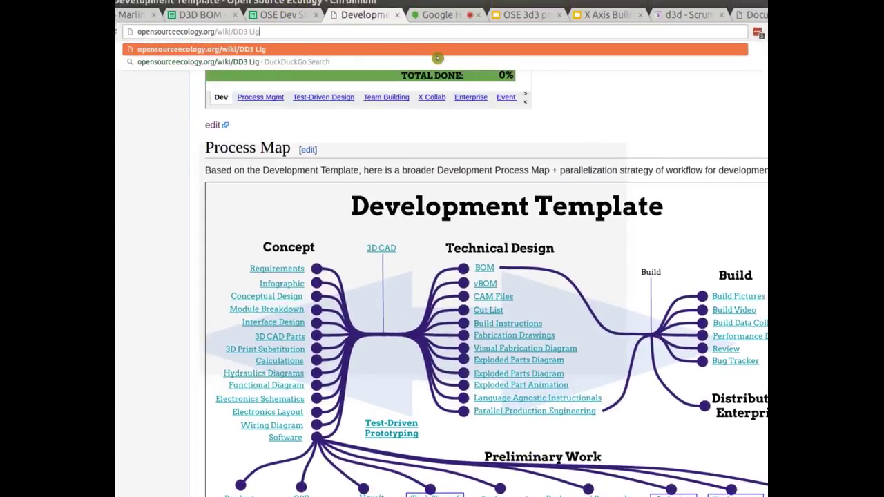
key(Return)
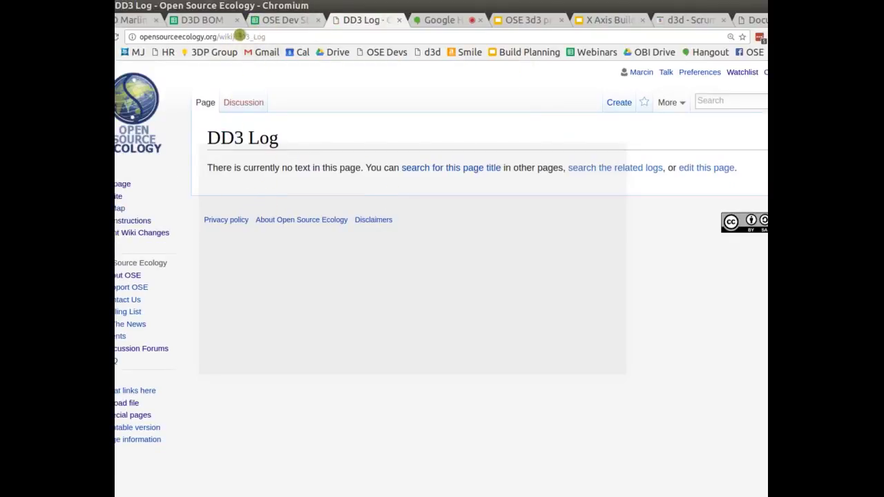
drag(241, 37, 251, 36)
text(3D)
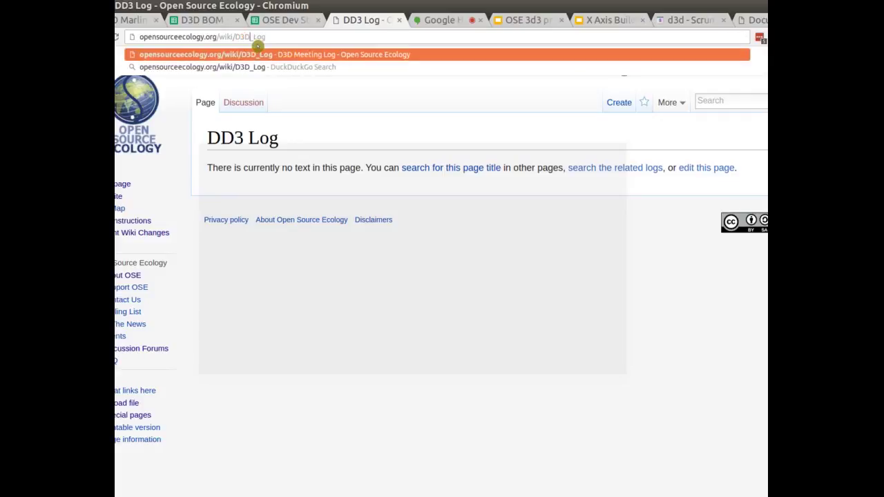
key(Return)
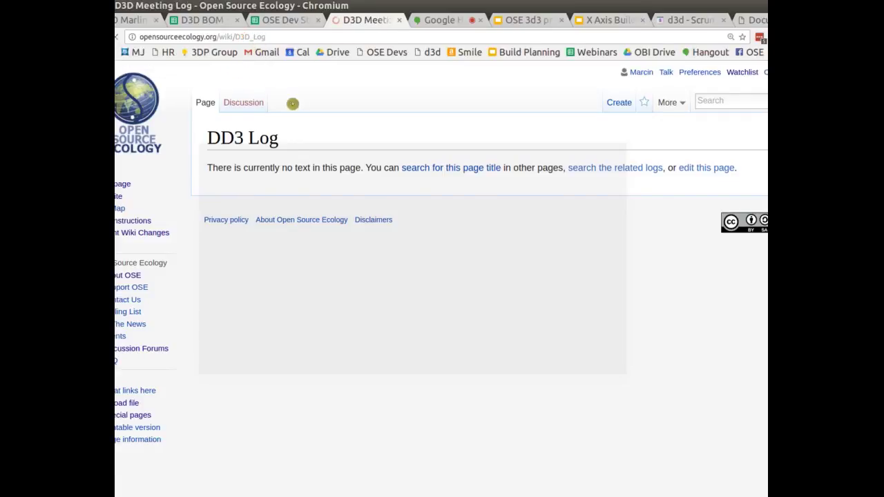
Find the Mon Mar 13, 2017 entry in the meeting log and review its list of working instructional documents.
scroll(332, 343, down, 3)
scroll(332, 343, down, 5)
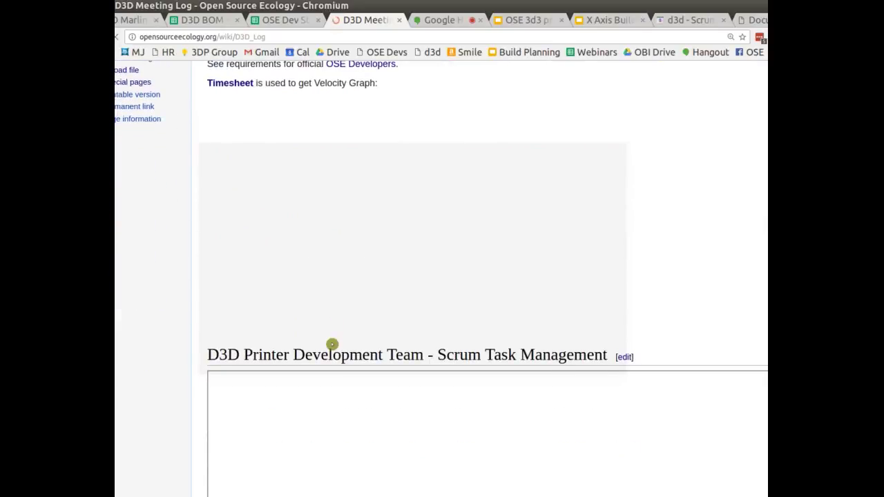
scroll(332, 343, down, 8)
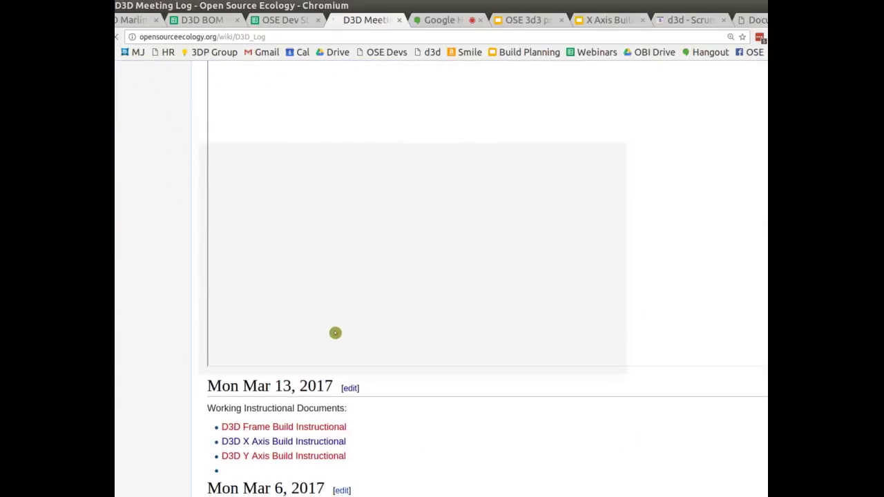
scroll(335, 333, down, 2)
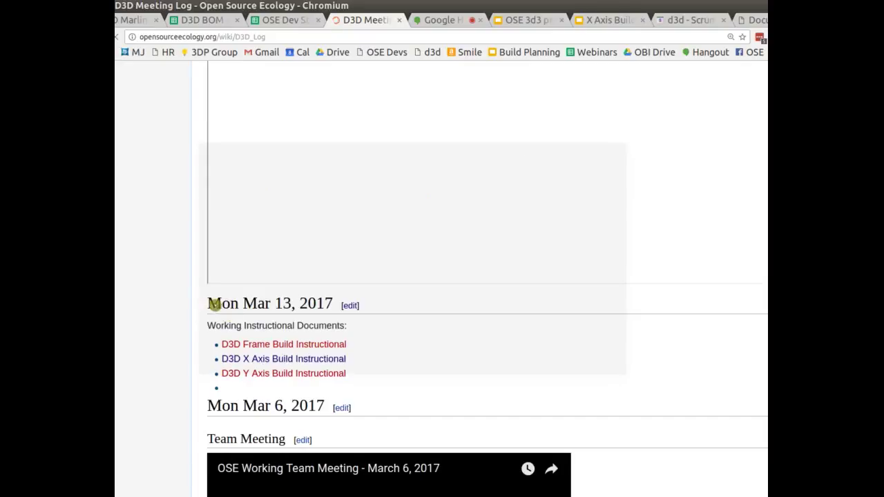
drag(213, 304, 316, 302)
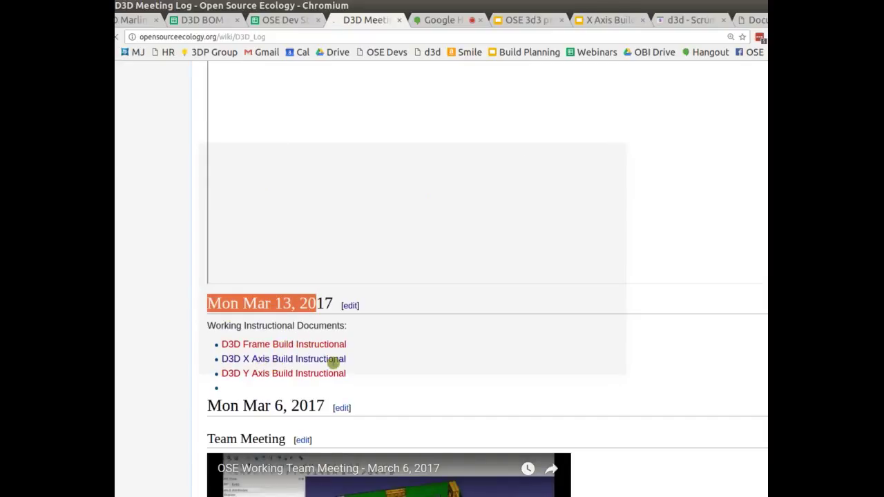
click(334, 360)
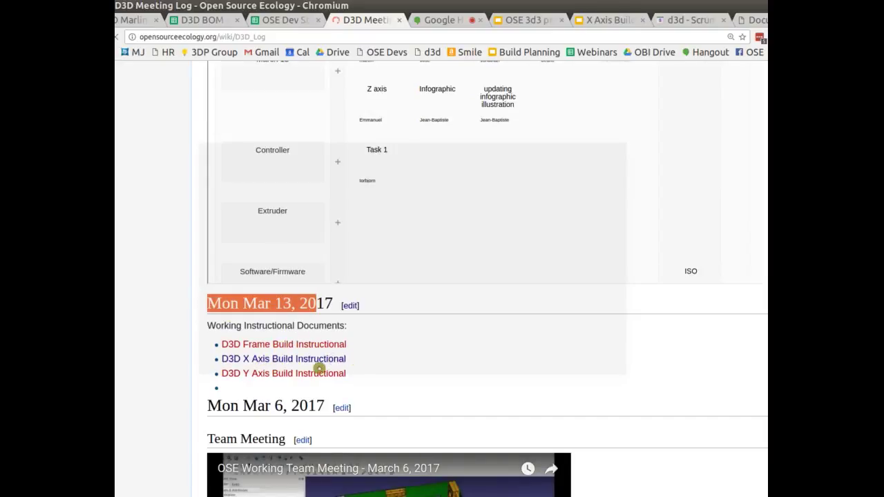
Examine the D3D Printer Development Team Scrum task board above the Mon Mar 13, 2017 entry.
scroll(397, 359, up, 3)
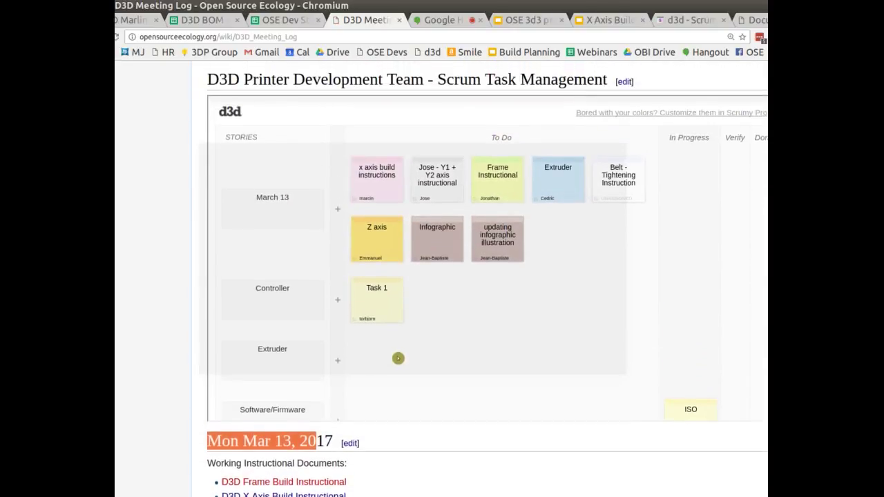
scroll(392, 349, up, 2)
drag(272, 134, 456, 128)
scroll(489, 233, down, 2)
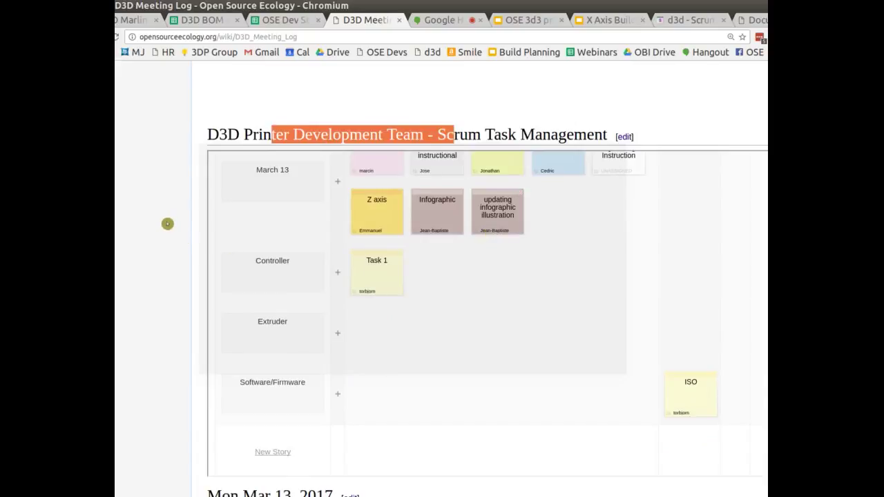
scroll(167, 223, down, 2)
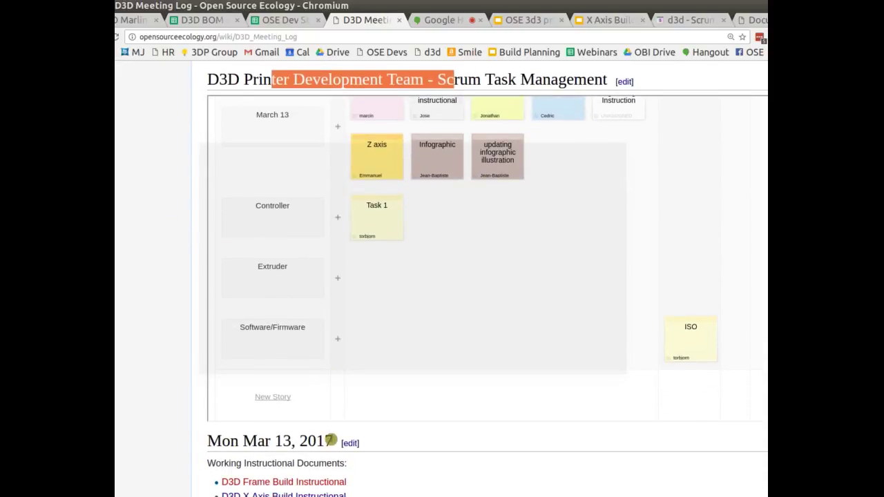
scroll(343, 424, down, 2)
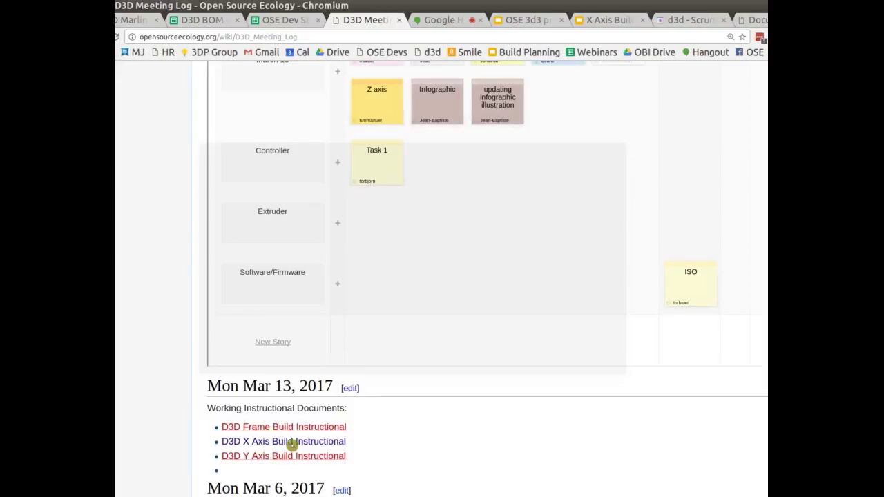
Open the D3D X Axis Build Instructional page from the log and view the cover of its embedded manual.
click(294, 443)
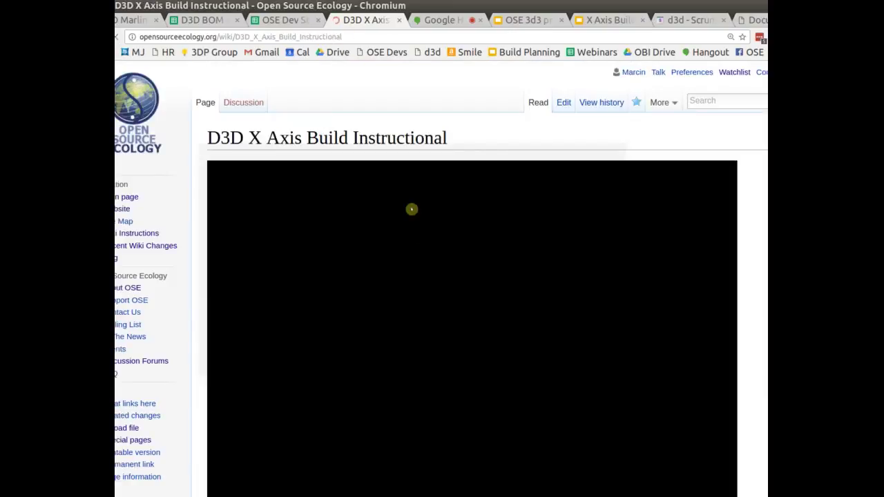
scroll(413, 145, down, 1)
scroll(414, 146, down, 1)
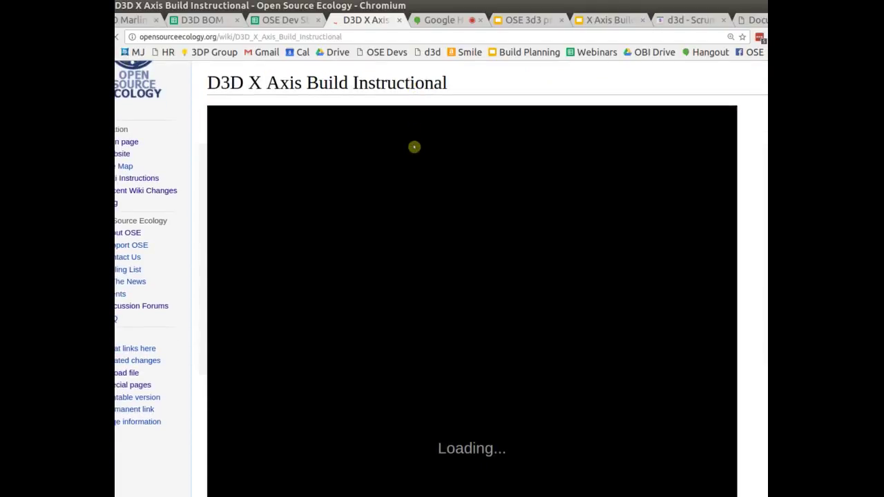
scroll(415, 146, down, 1)
scroll(414, 175, down, 2)
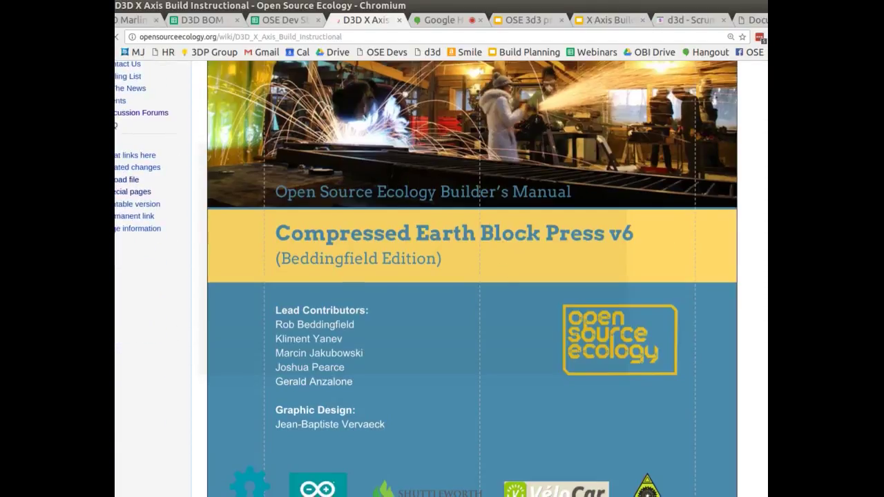
scroll(200, 428, down, 3)
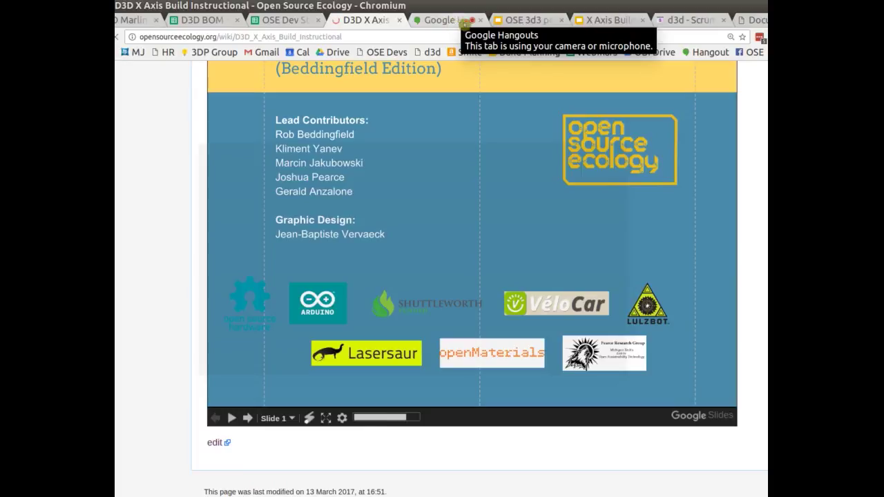
Switch to the OSE 3d3 printer Manual Template v0.2 presentation and open its advanced sharing settings.
click(529, 21)
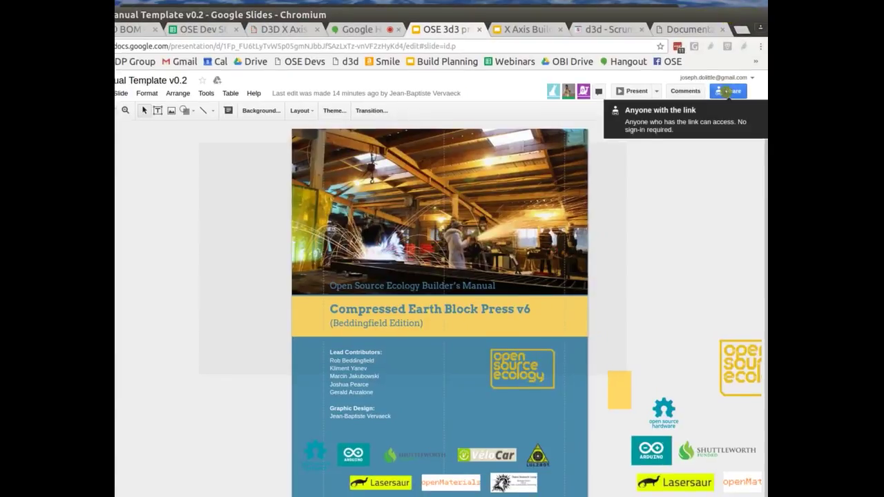
click(726, 91)
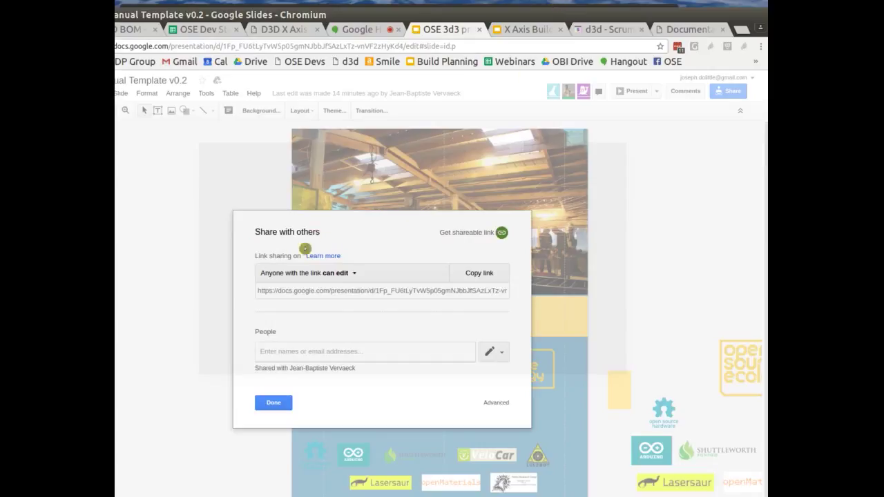
click(489, 351)
click(423, 416)
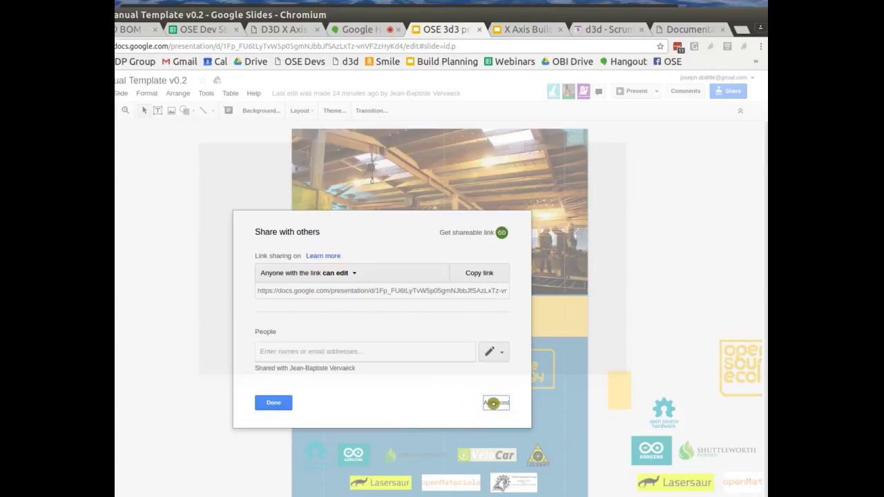
click(496, 402)
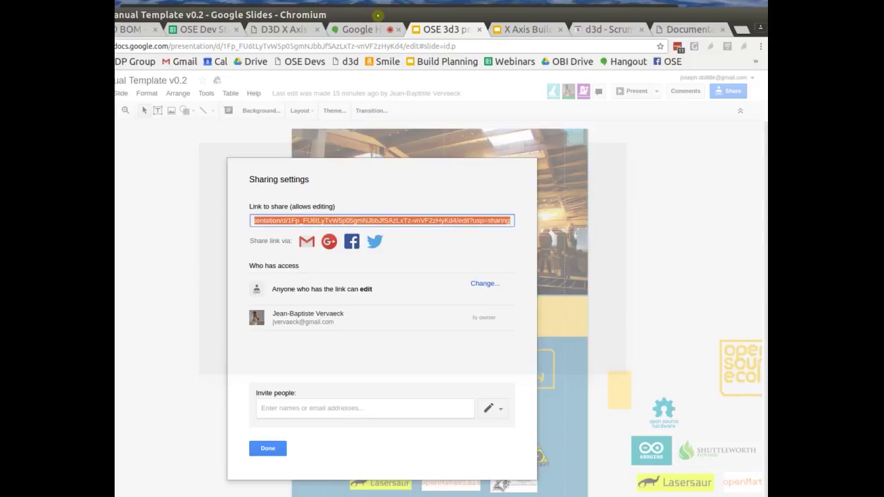
Set the template's link sharing to "On - Public on the web" with "Can edit" access and save the sharing settings.
drag(378, 14, 424, 14)
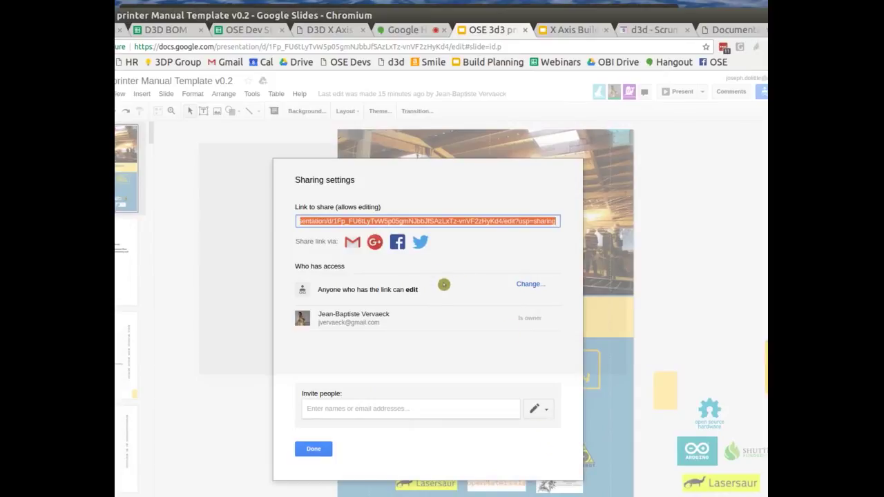
click(529, 283)
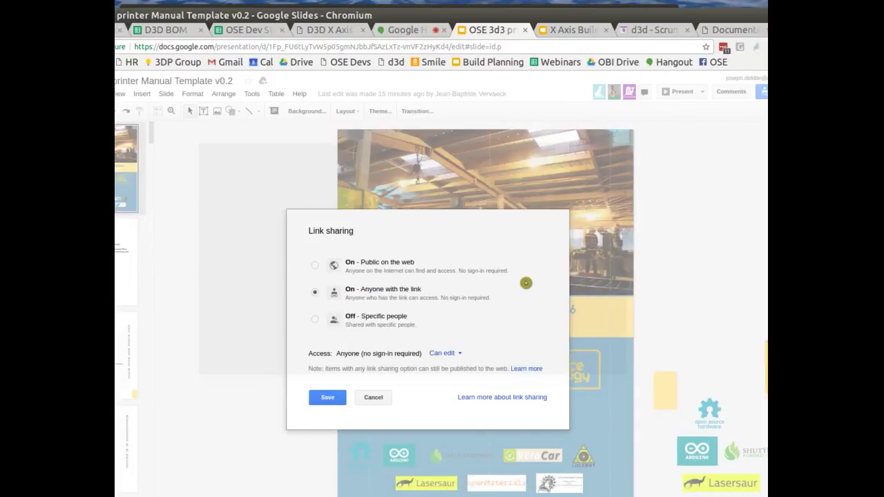
click(314, 268)
drag(319, 354, 453, 354)
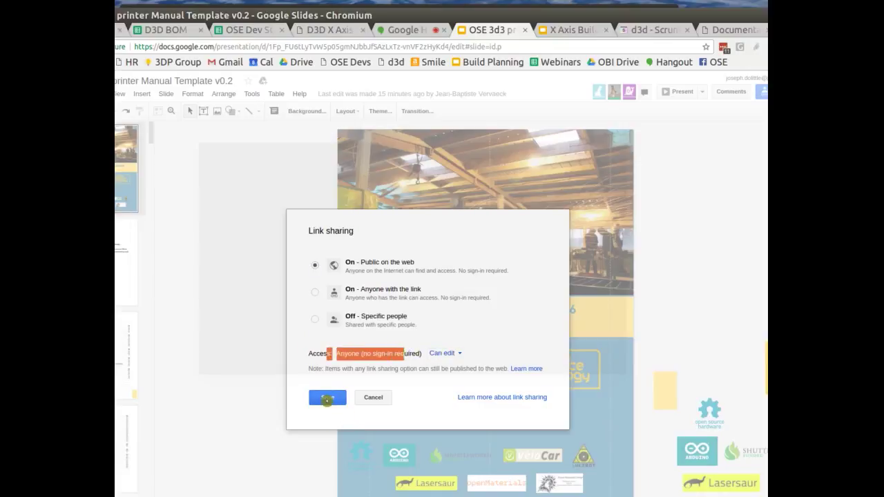
click(327, 397)
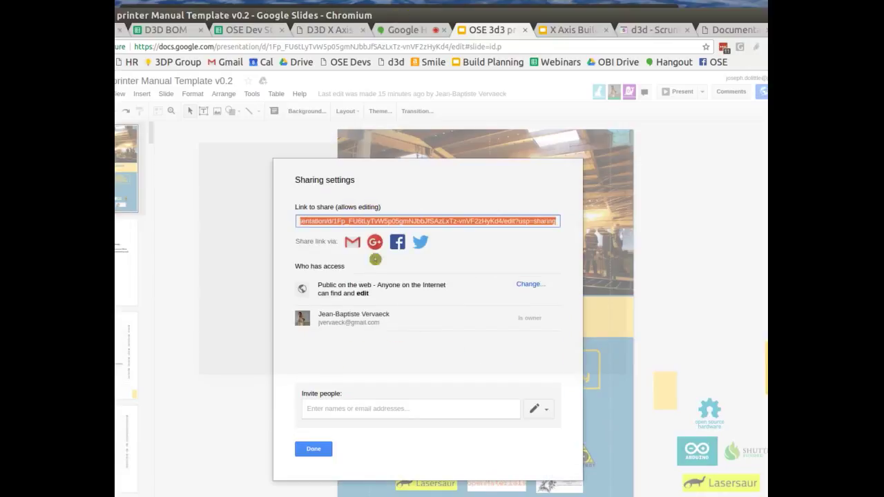
click(314, 449)
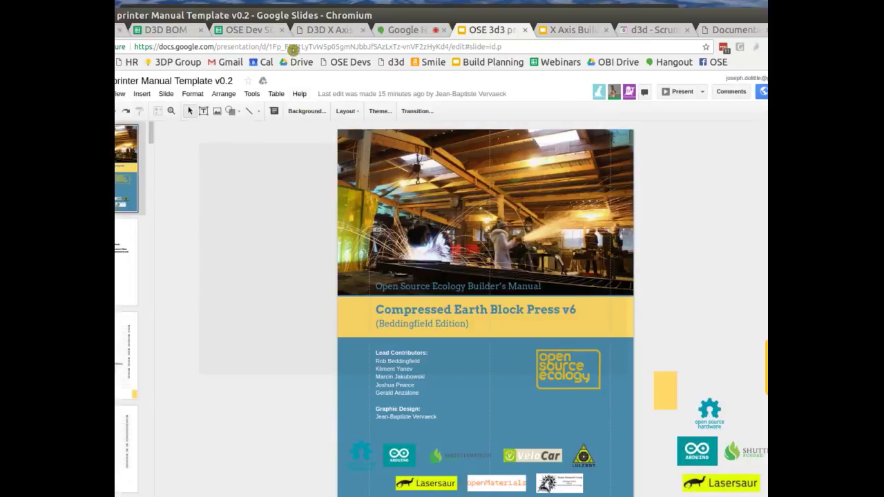
Uncover the d3d.jpg image window behind the browser and reposition it to view the whole printer model.
double_click(302, 15)
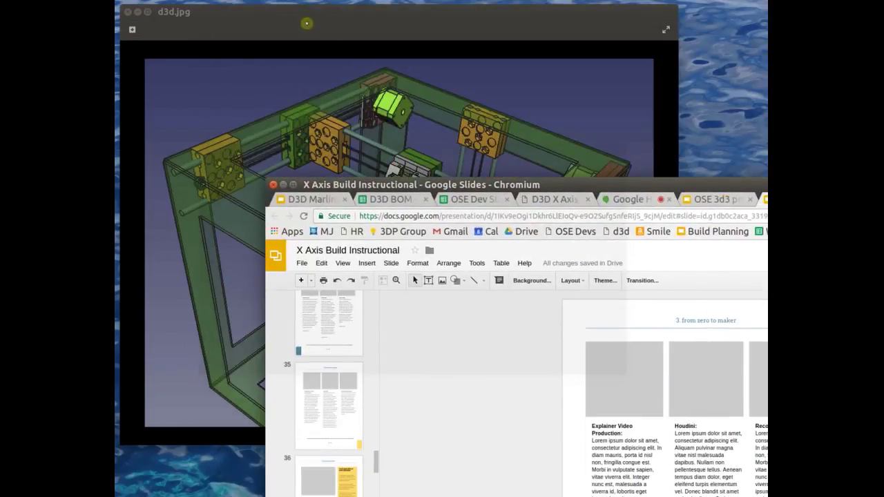
drag(304, 14, 357, 38)
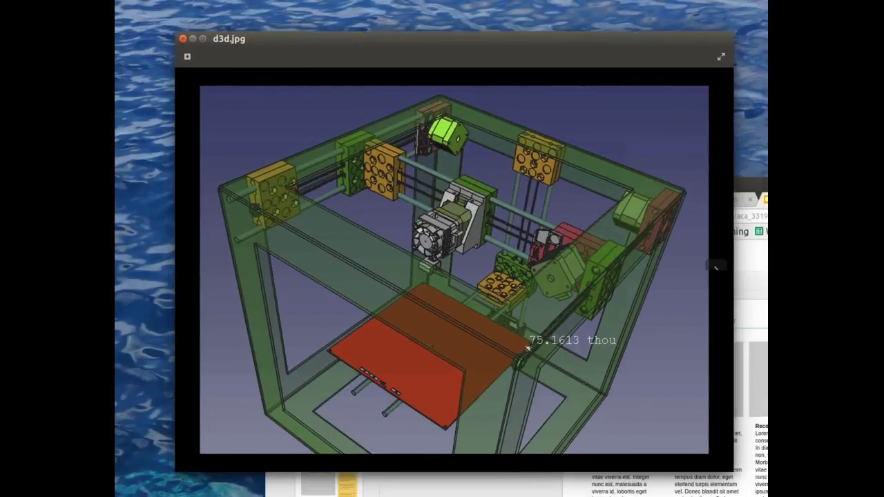
mouse_move(715, 269)
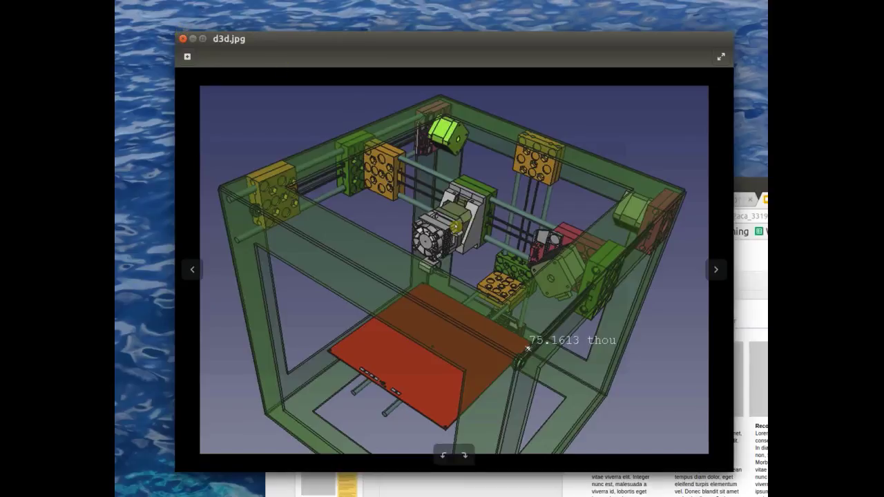
drag(428, 43, 409, 20)
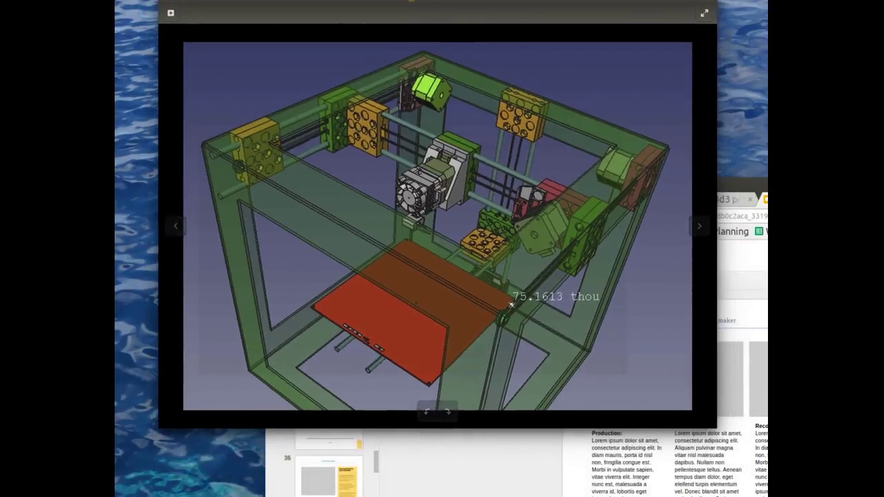